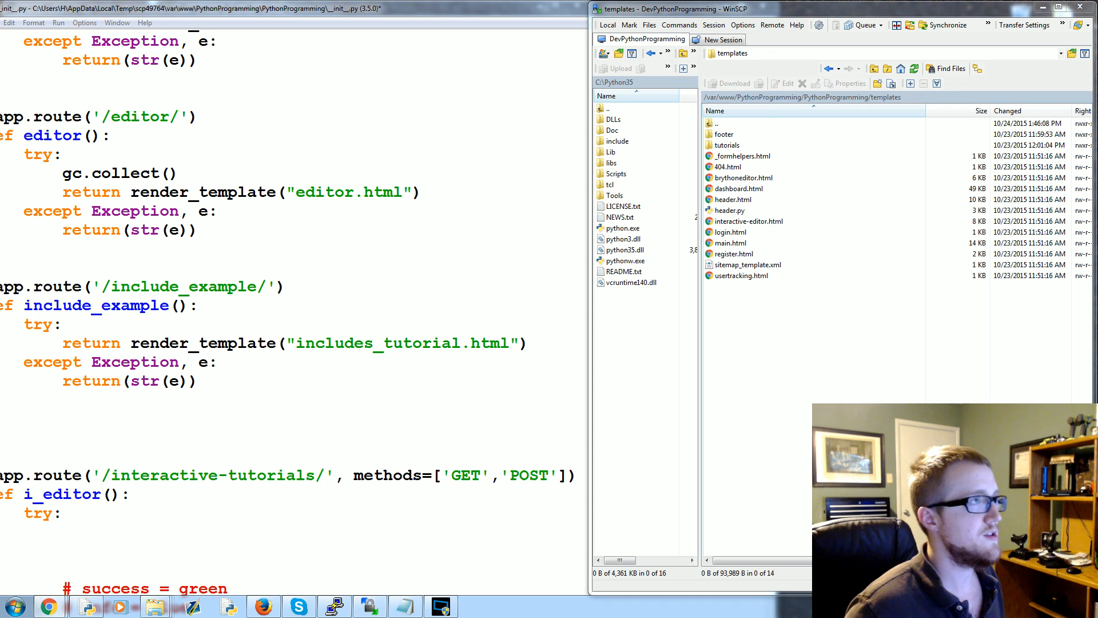
# Browse from the GitHub organization page to the PythonProgramming.net-Website repository
pyautogui.click(262, 607)
pyautogui.moveTo(429, 34); pyautogui.dragTo(342, 39)
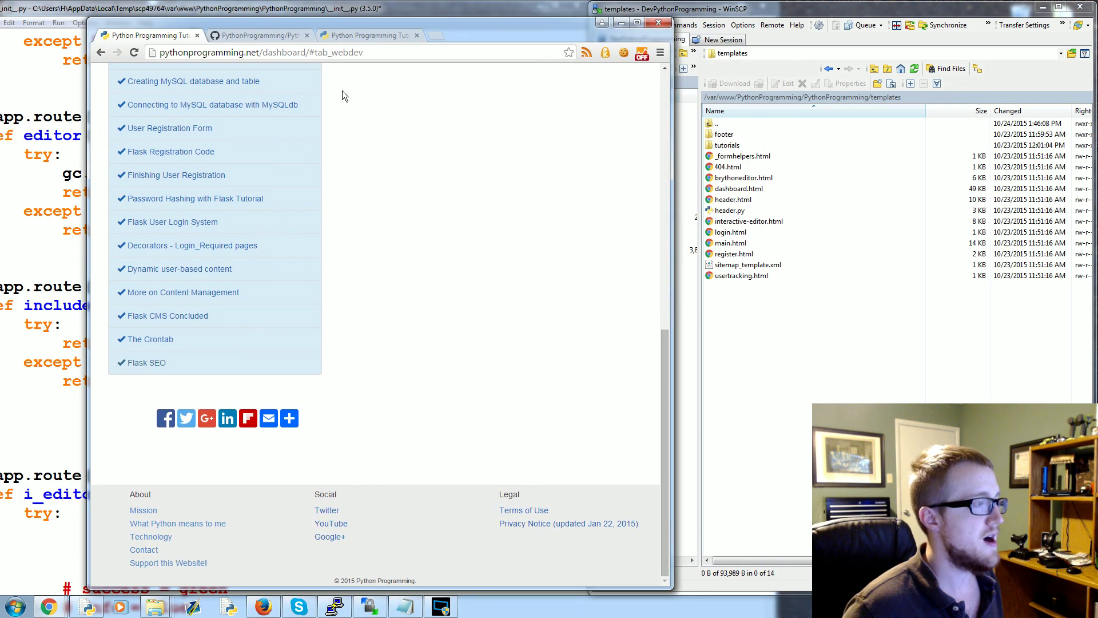
pyautogui.click(255, 35)
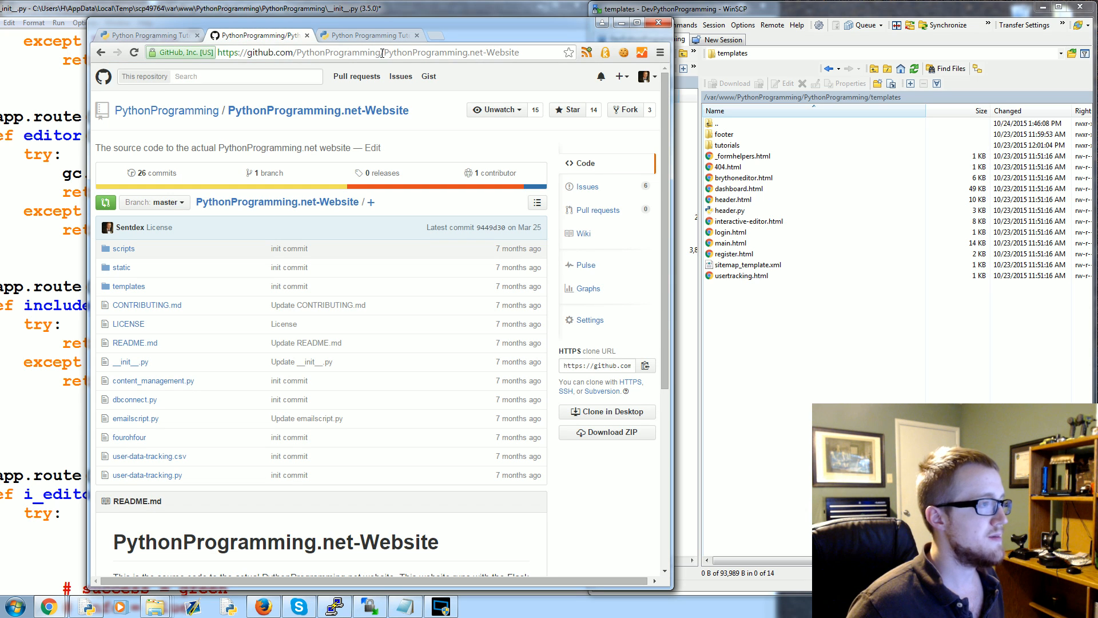
pyautogui.moveTo(382, 53); pyautogui.dragTo(549, 53)
pyautogui.press('Delete')
pyautogui.press('Return')
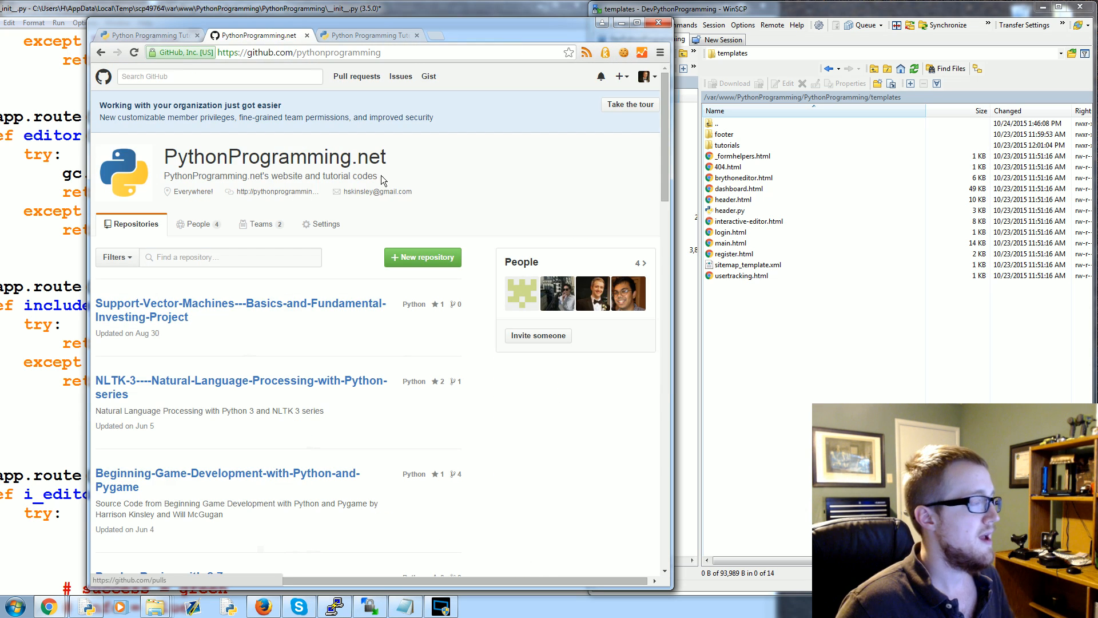
pyautogui.scroll(-8, 349, 185)
pyautogui.scroll(-8, 349, 184)
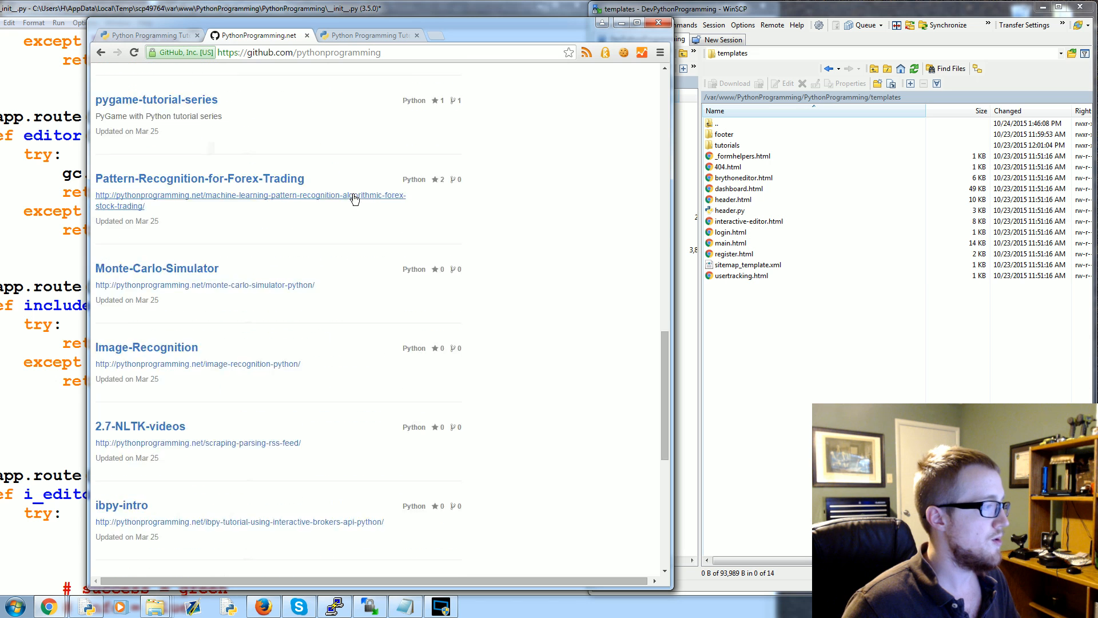
pyautogui.scroll(-6, 346, 195)
pyautogui.scroll(-3, 338, 203)
pyautogui.scroll(-1, 338, 202)
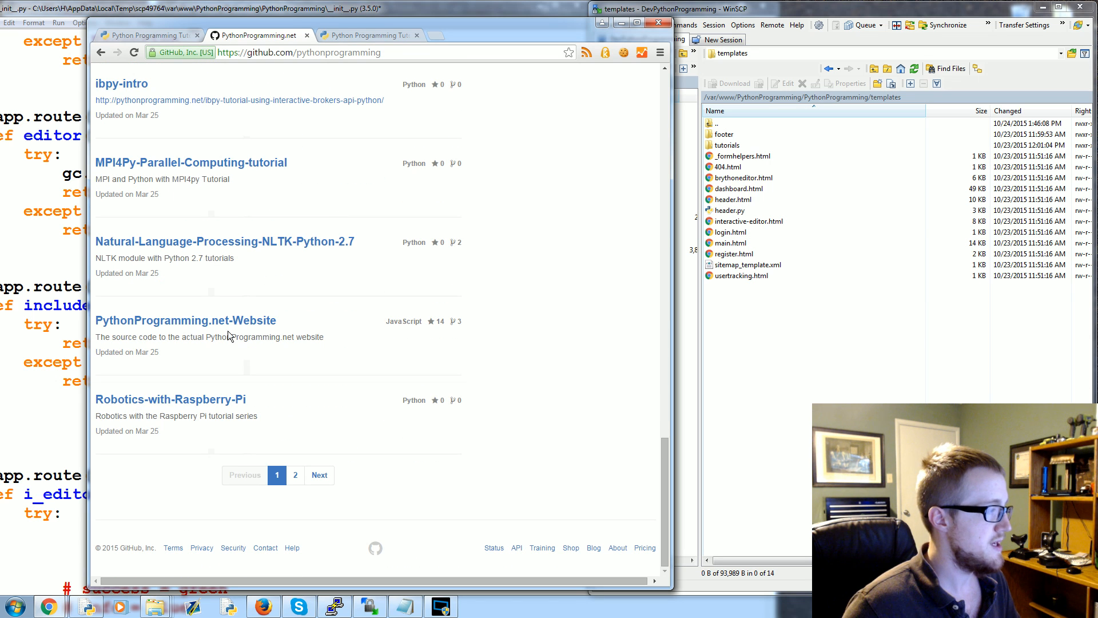
pyautogui.click(194, 322)
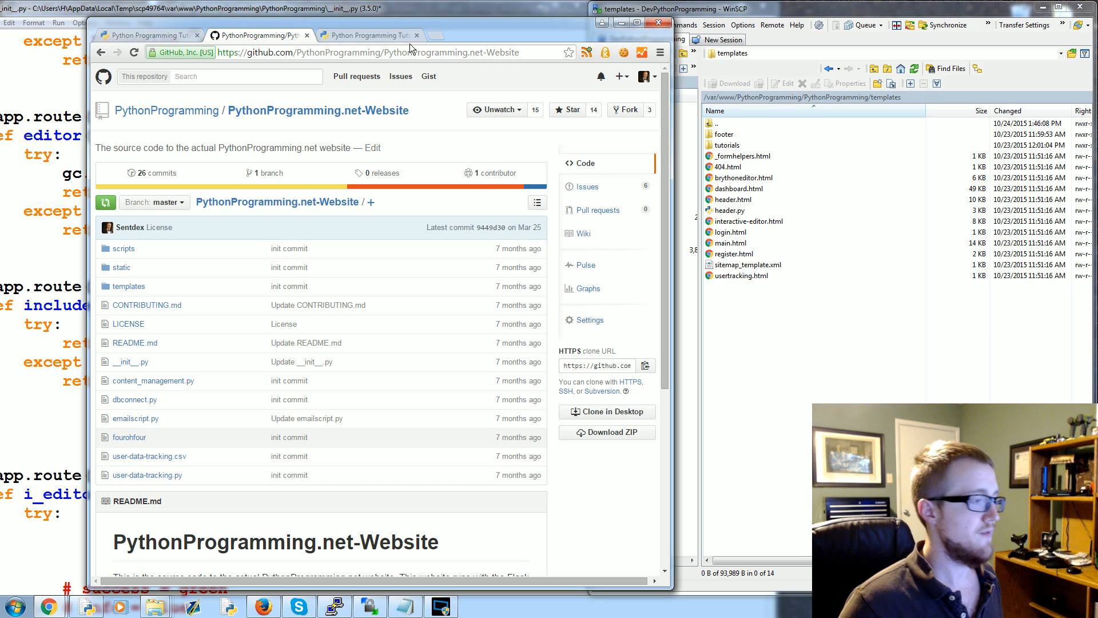
# Switch between the browser and the code editor, repositioning the editor window
pyautogui.click(618, 24)
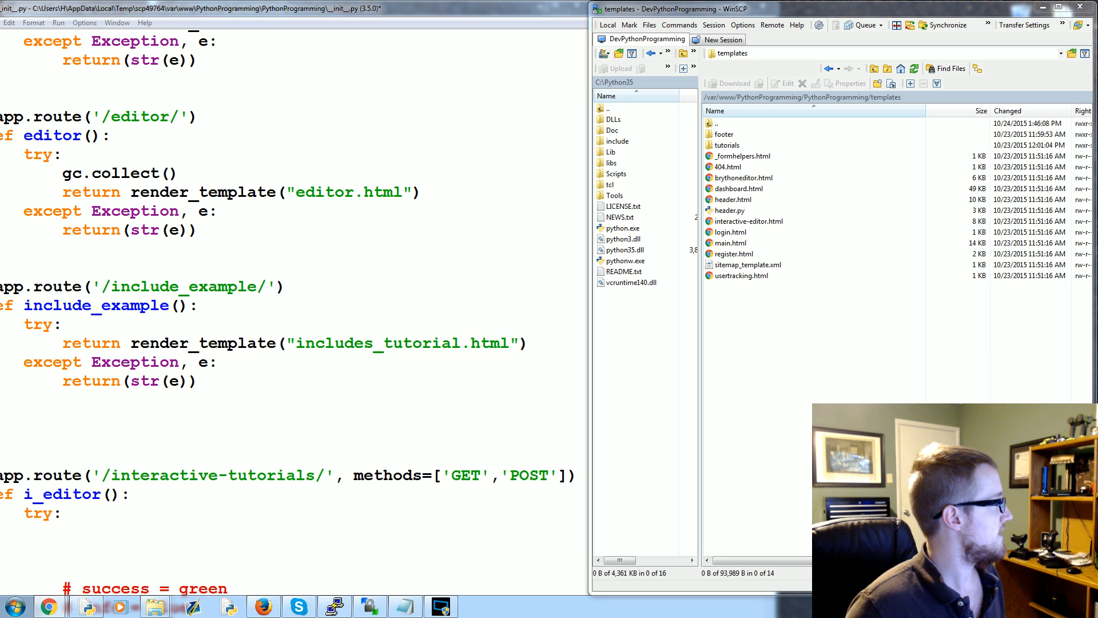
pyautogui.click(263, 607)
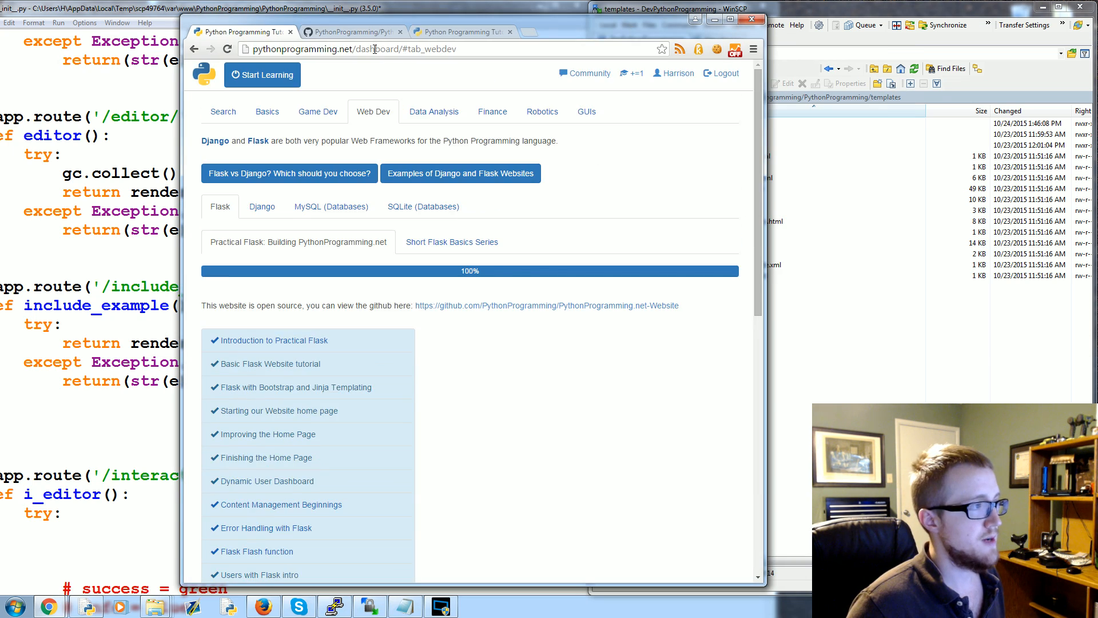
pyautogui.moveTo(318, 48); pyautogui.dragTo(535, 52)
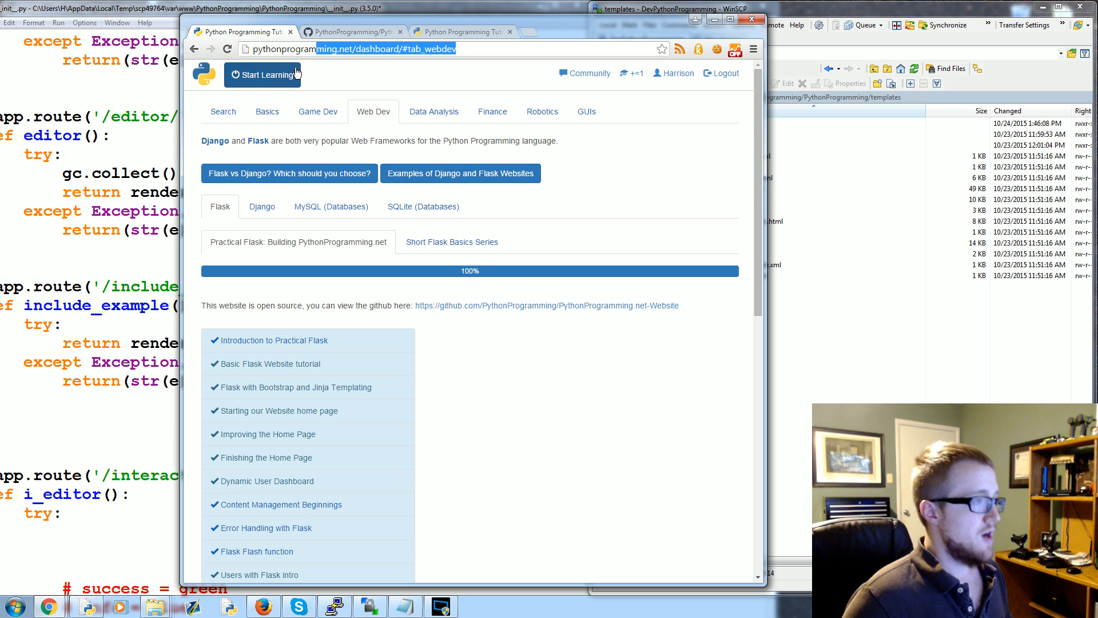
pyautogui.scroll(-10, 438, 304)
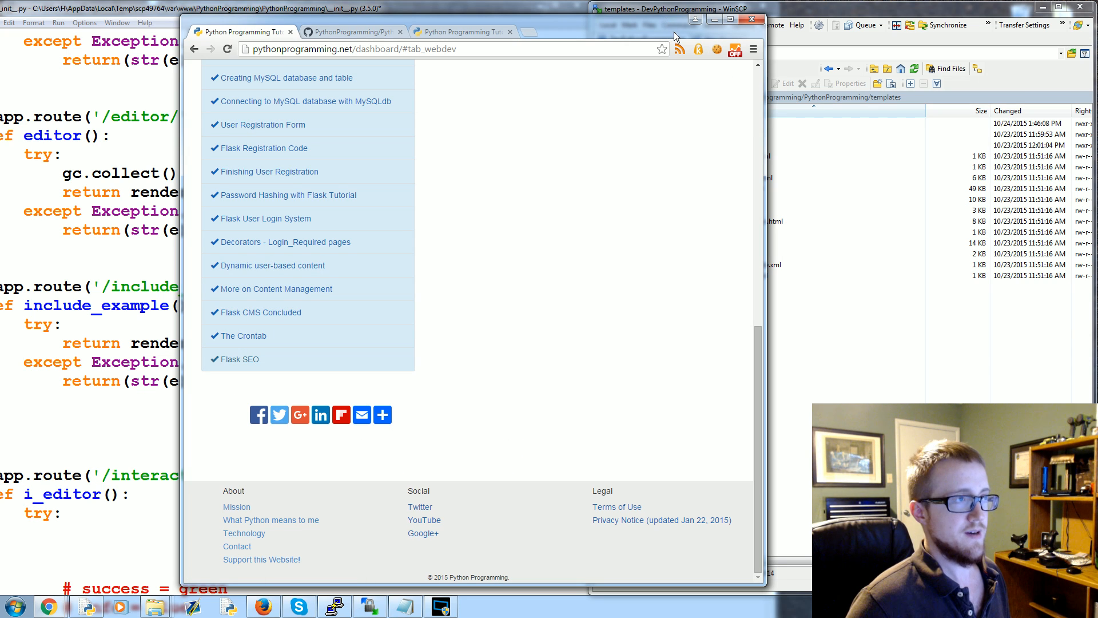
pyautogui.click(697, 20)
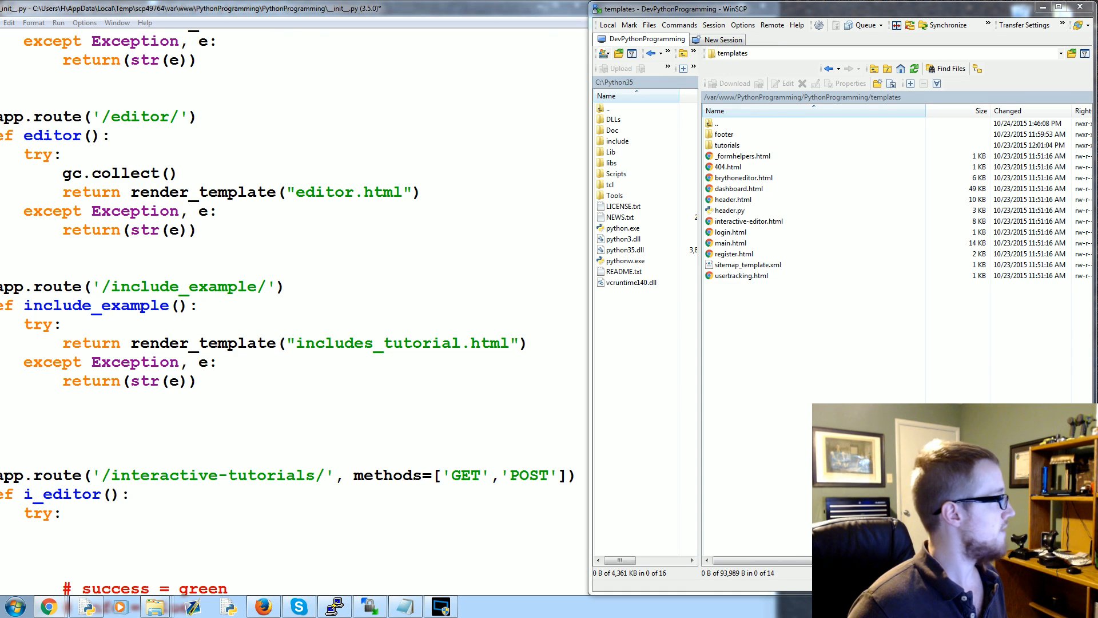
pyautogui.click(493, 283)
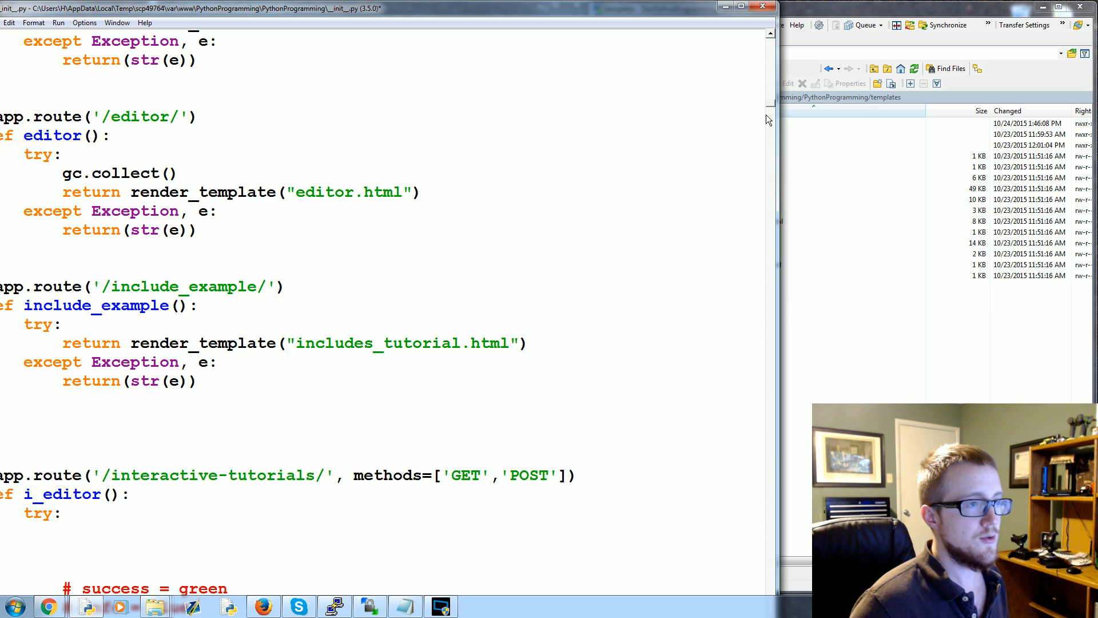
pyautogui.moveTo(769, 104); pyautogui.dragTo(774, 35)
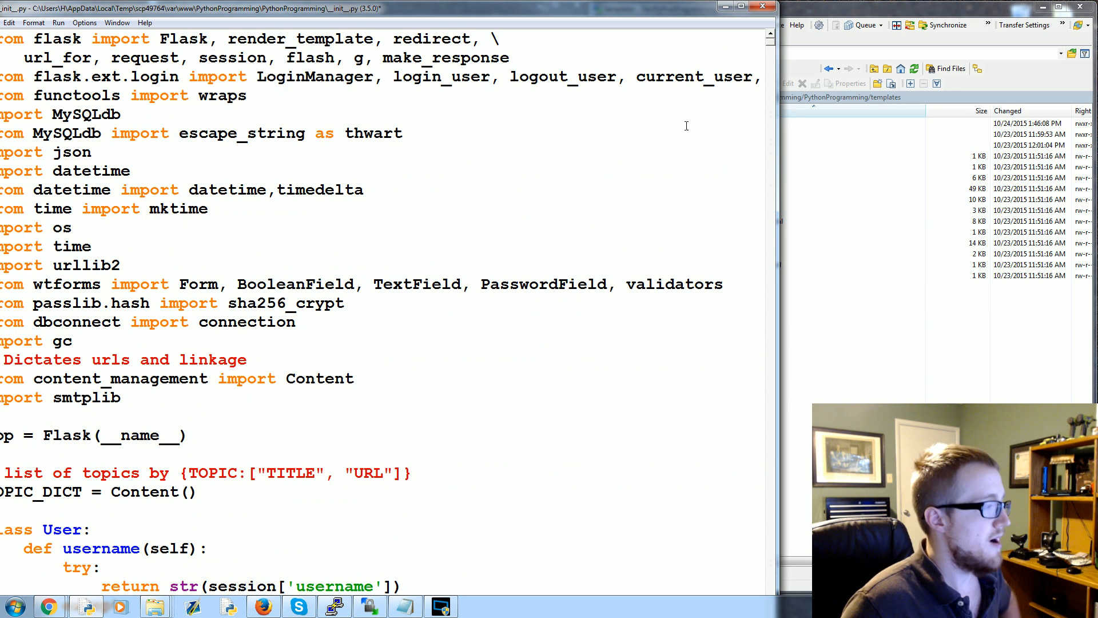
pyautogui.moveTo(658, 14); pyautogui.dragTo(684, 8)
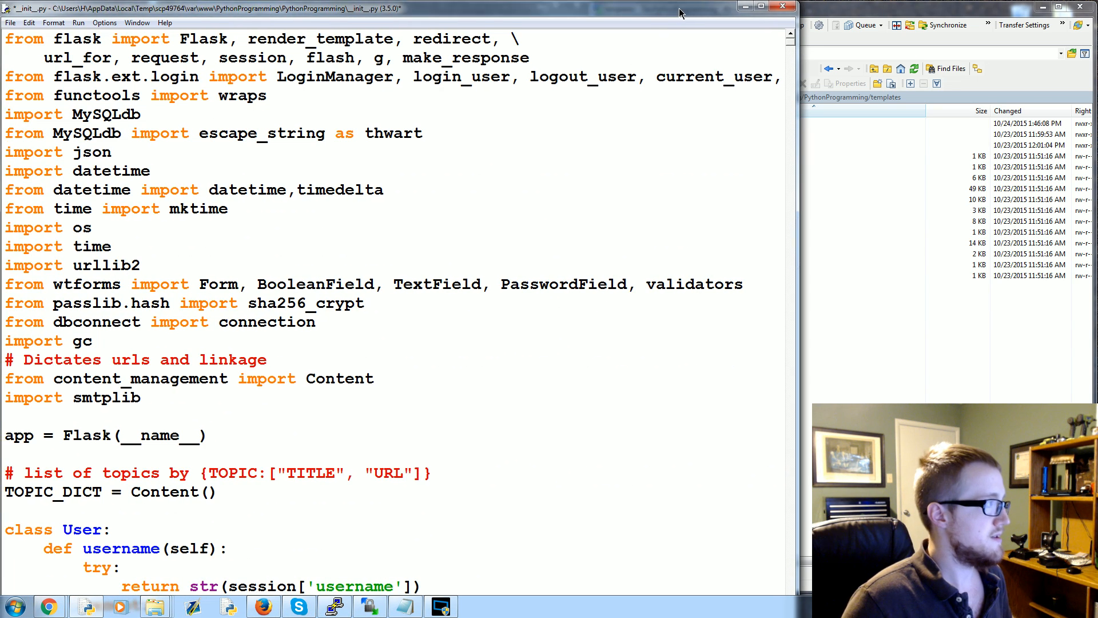
pyautogui.moveTo(796, 49); pyautogui.dragTo(796, 49)
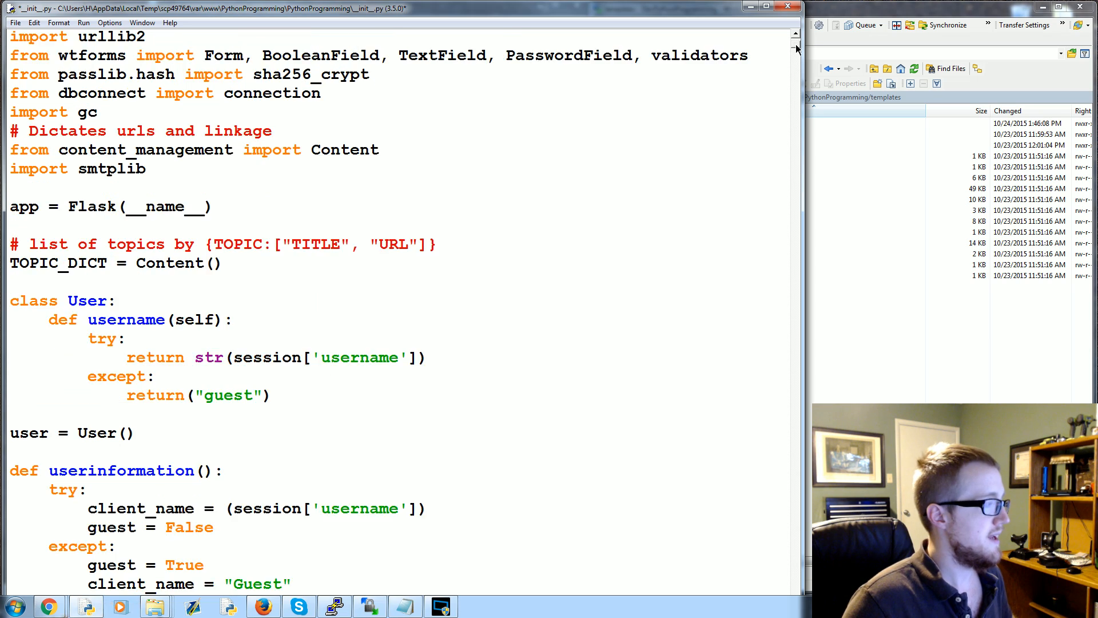
# Close the local __init__.py and open the server's __init__.py from the PythonProgramming folder
pyautogui.click(796, 9)
pyautogui.click(542, 349)
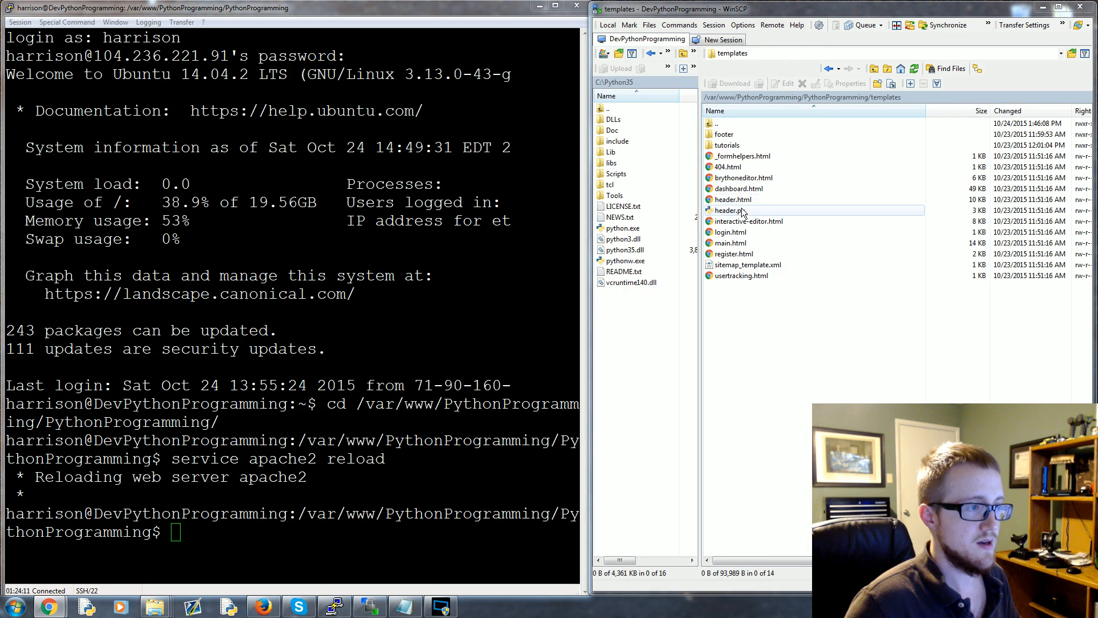
pyautogui.doubleClick(718, 123)
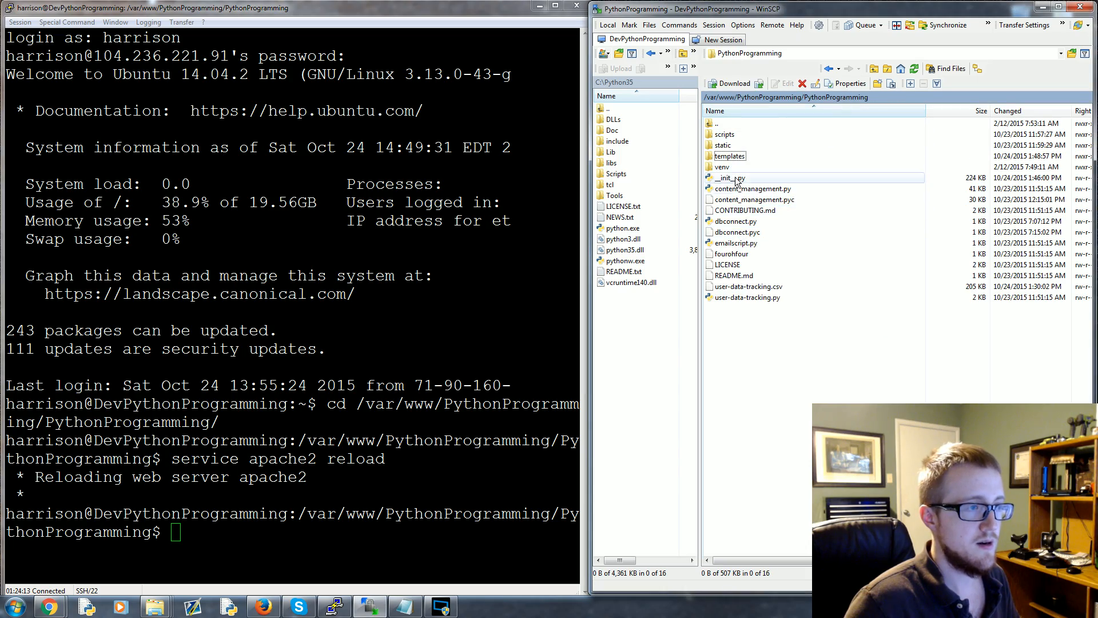
pyautogui.doubleClick(730, 177)
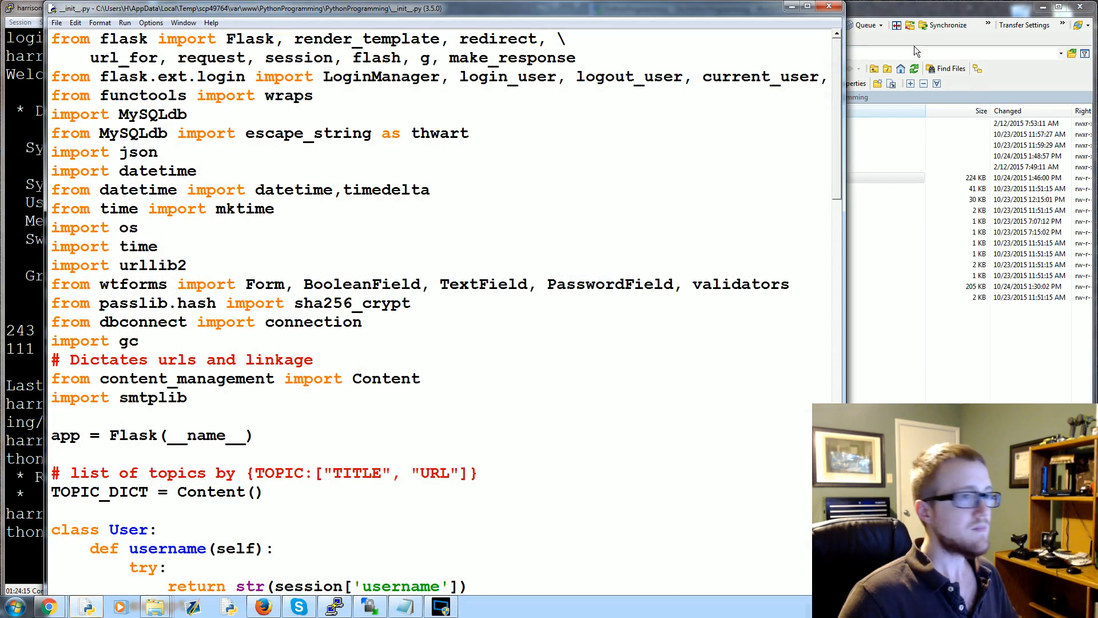
pyautogui.moveTo(839, 52)
pyautogui.mouseDown()
pyautogui.moveTo(840, 372)
pyautogui.moveTo(839, 356)
pyautogui.mouseUp()
pyautogui.moveTo(204, 455); pyautogui.dragTo(51, 133)
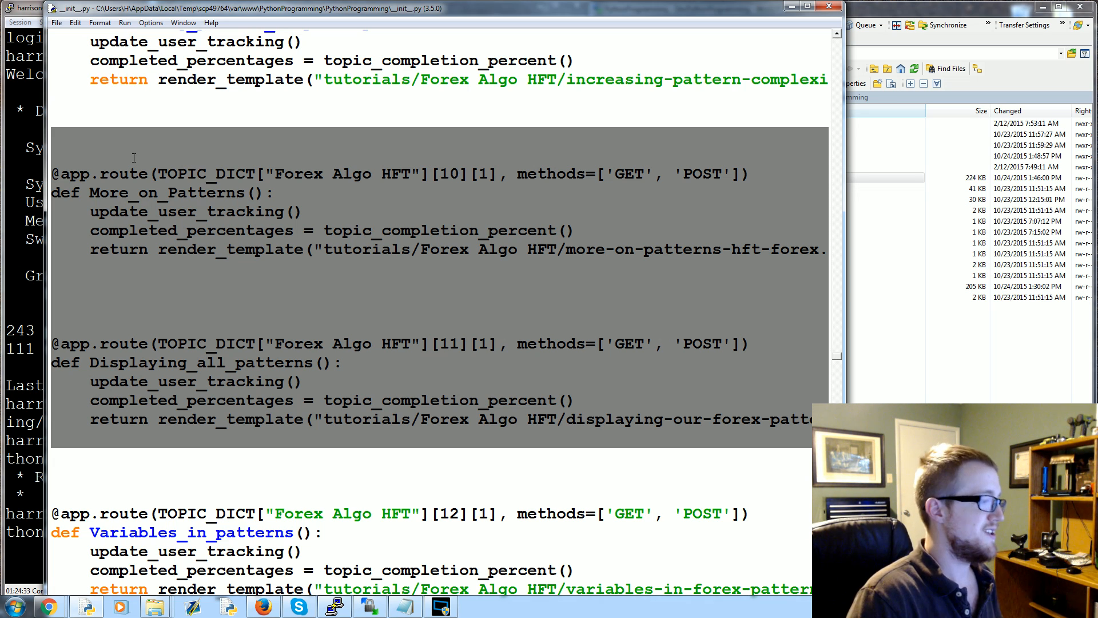
pyautogui.click(361, 267)
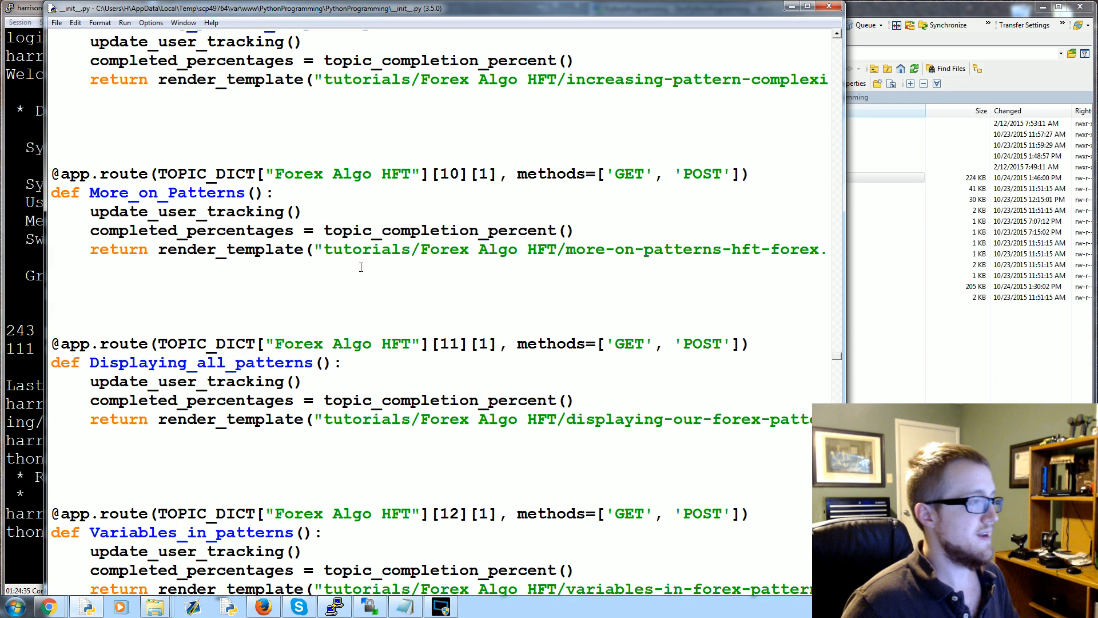
pyautogui.moveTo(62, 174); pyautogui.dragTo(450, 429)
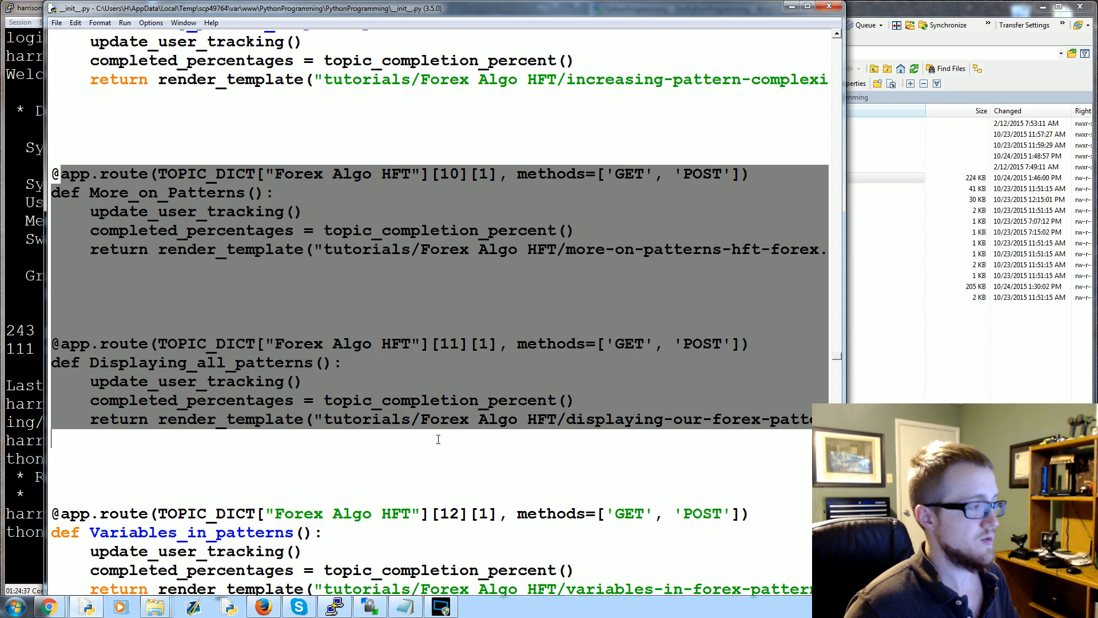
pyautogui.click(449, 430)
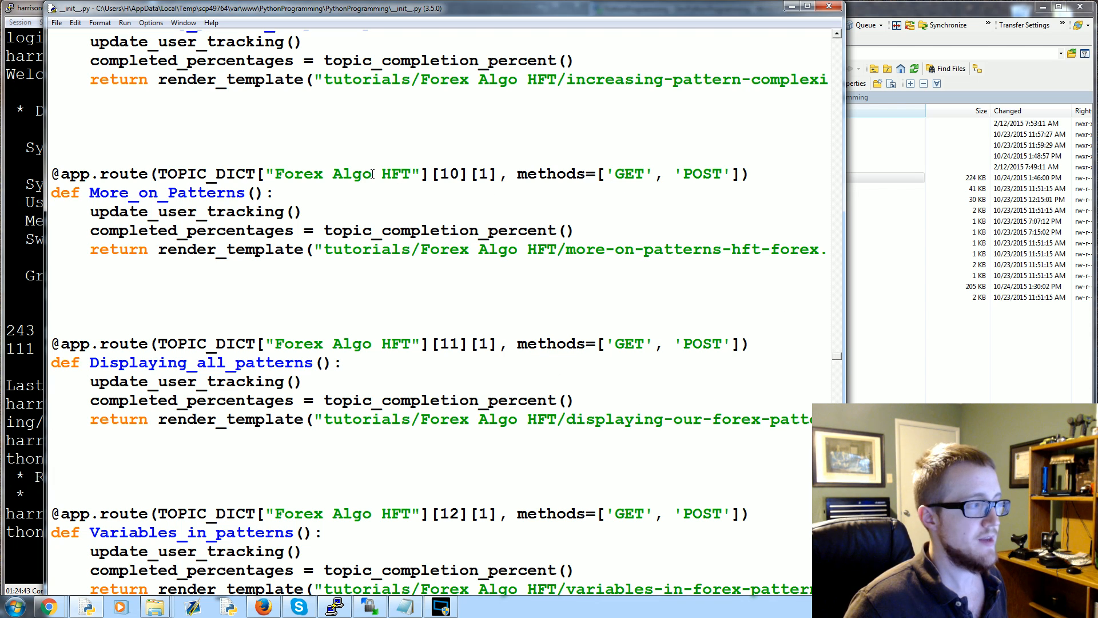
pyautogui.moveTo(52, 192); pyautogui.dragTo(512, 262)
pyautogui.moveTo(837, 361); pyautogui.dragTo(862, 40)
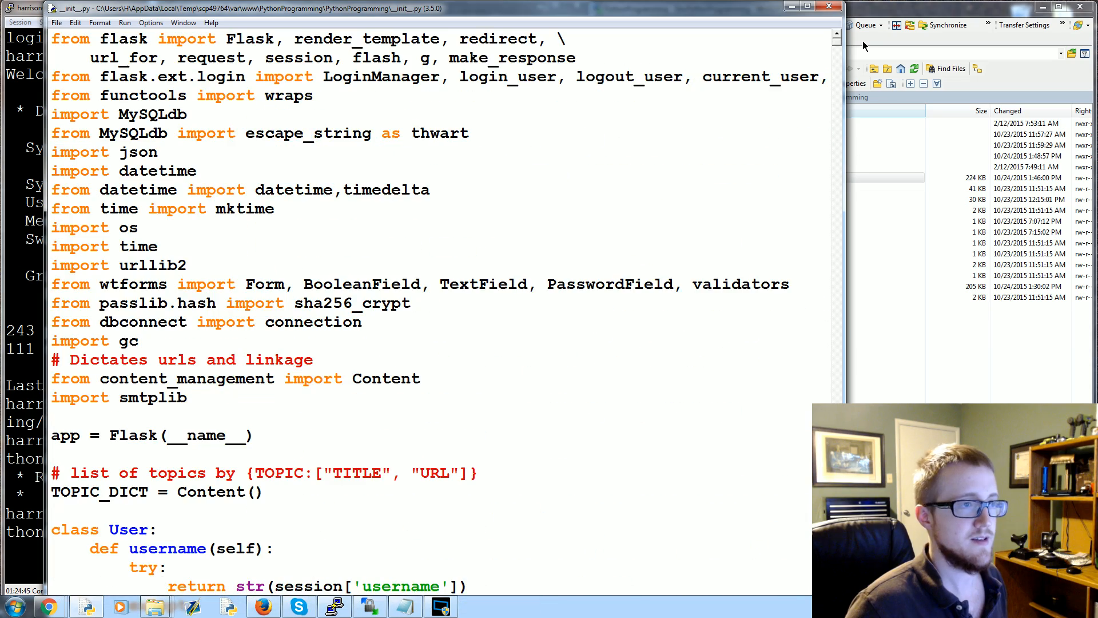
pyautogui.scroll(-8, 594, 194)
pyautogui.scroll(3, 601, 197)
pyautogui.scroll(-3, 657, 213)
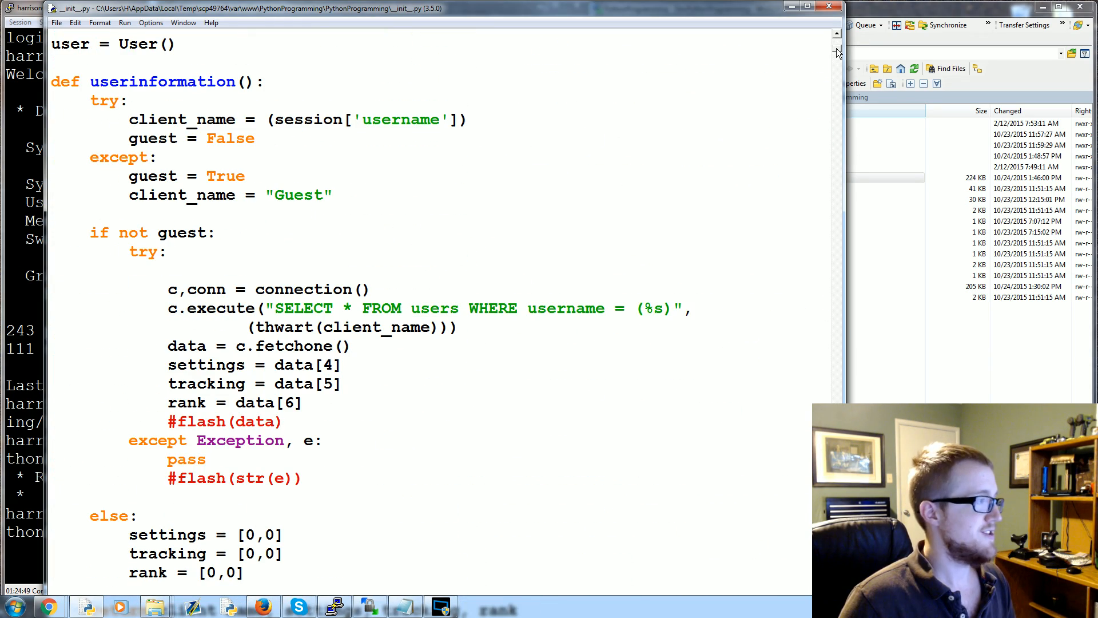
pyautogui.scroll(-6, 429, 258)
pyautogui.scroll(-5, 429, 258)
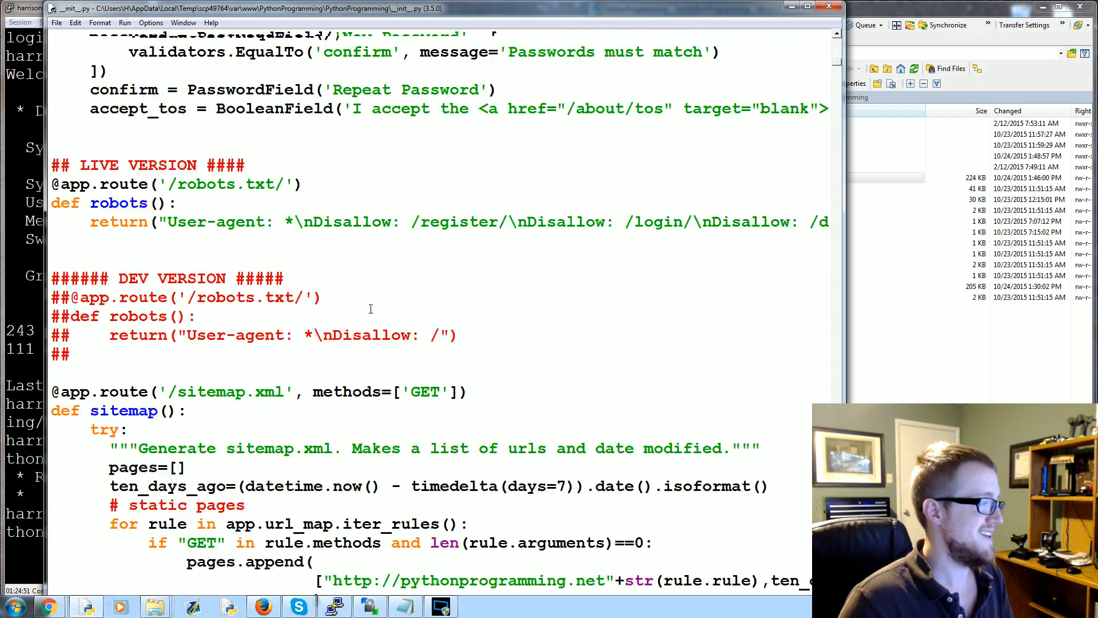
pyautogui.scroll(-6, 387, 275)
pyautogui.scroll(-6, 373, 277)
pyautogui.scroll(-6, 373, 277)
pyautogui.scroll(-5, 373, 276)
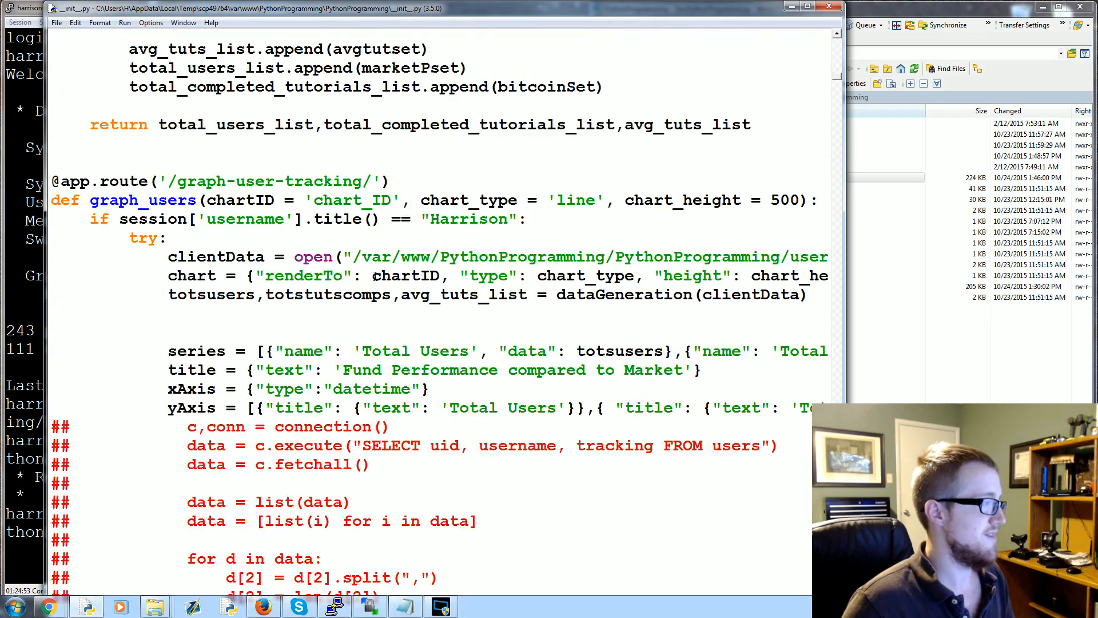
pyautogui.scroll(-5, 376, 275)
pyautogui.scroll(-6, 375, 275)
pyautogui.scroll(2, 375, 275)
pyautogui.scroll(-8, 378, 283)
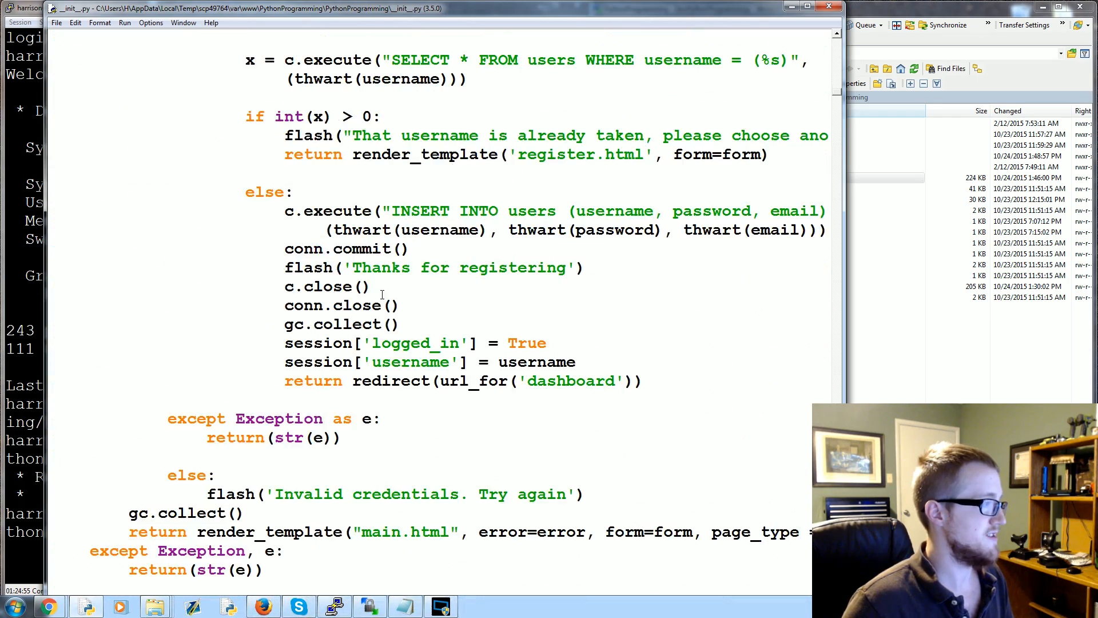
pyautogui.scroll(-5, 389, 295)
pyautogui.scroll(-6, 389, 295)
pyautogui.scroll(6, 389, 295)
pyautogui.scroll(-2, 284, 291)
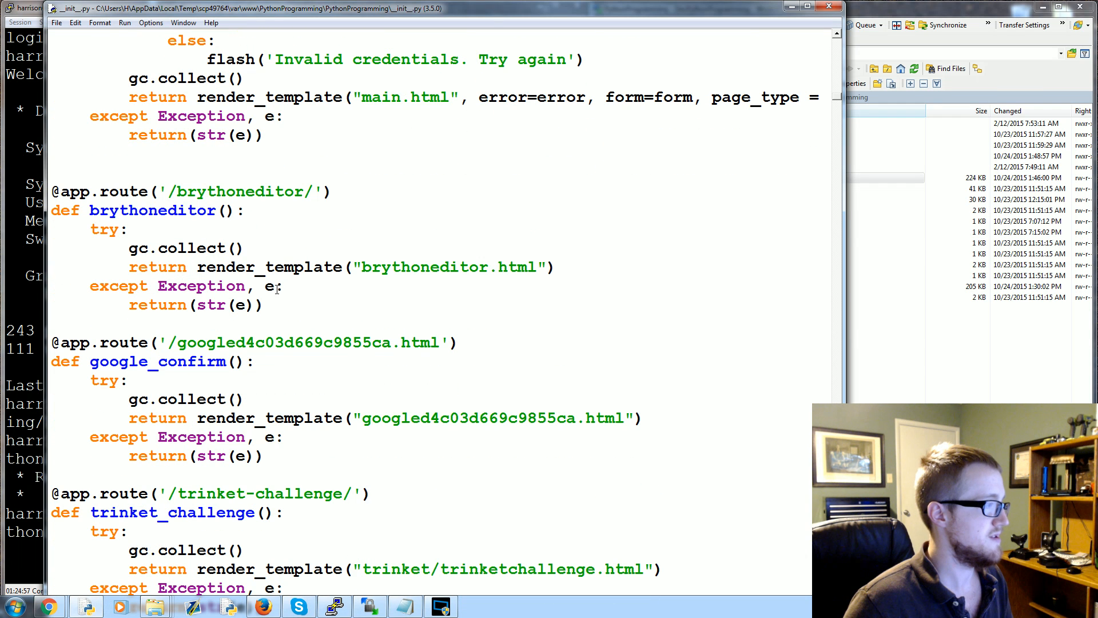
# Duplicate the brythoneditor route below itself in __init__.py
pyautogui.click(279, 306)
pyautogui.hotkey('shift', 'Up')
pyautogui.hotkey('shift', 'Up')
pyautogui.hotkey('shift', 'Up')
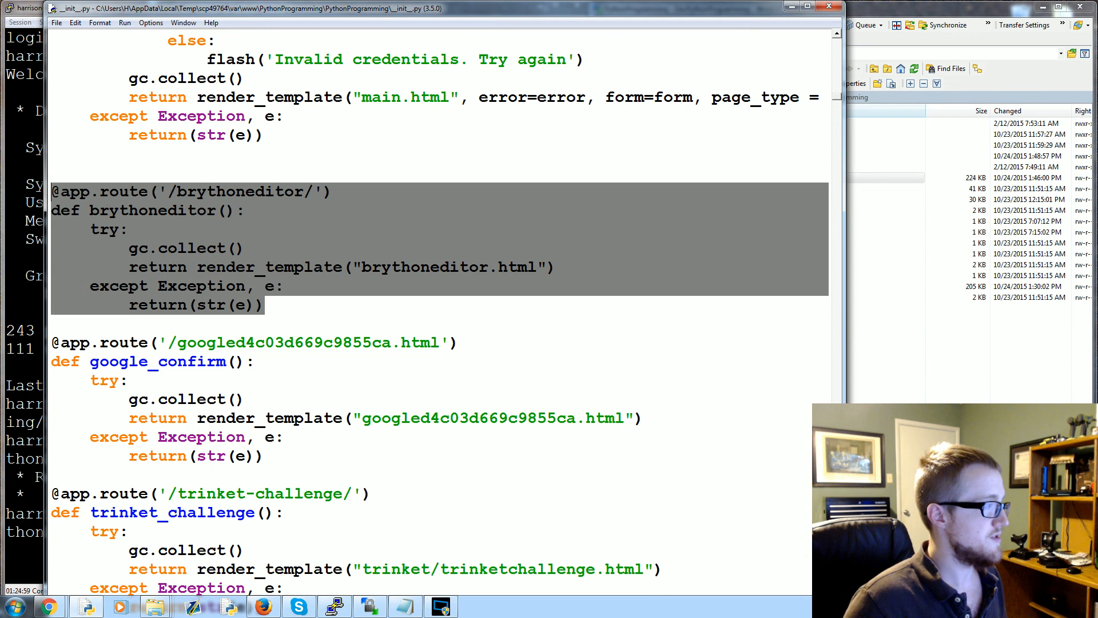
pyautogui.hotkey('ctrl', 'c')
pyautogui.press('Right')
pyautogui.press('Return')
pyautogui.press('Return')
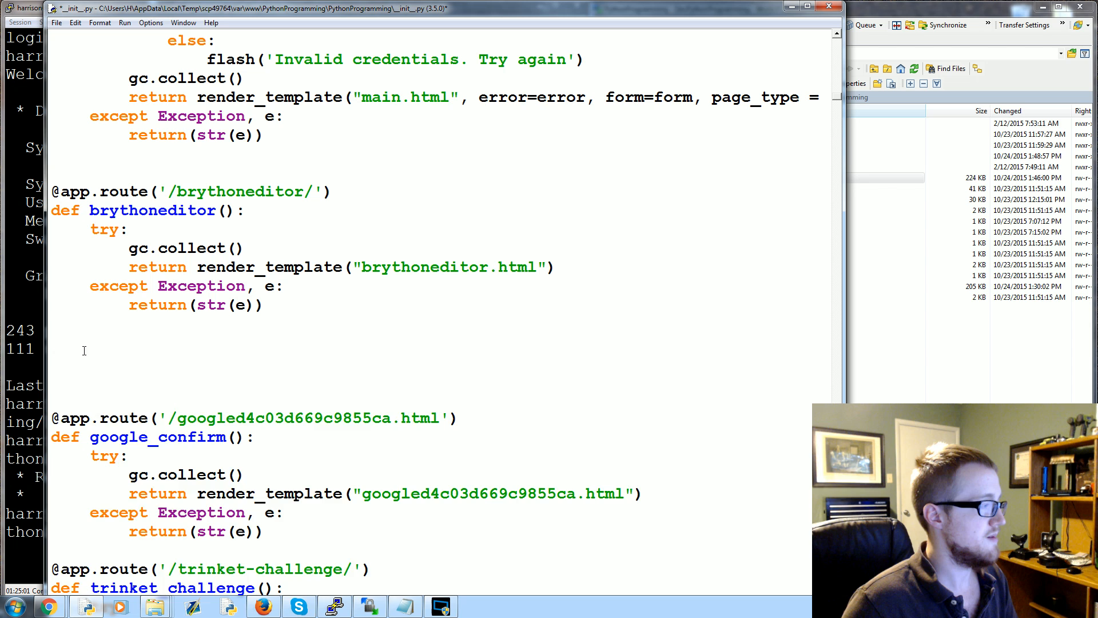
pyautogui.press('Return')
pyautogui.press('Return')
pyautogui.press('Return')
pyautogui.hotkey('ctrl', 'v')
pyautogui.scroll(-2, 257, 334)
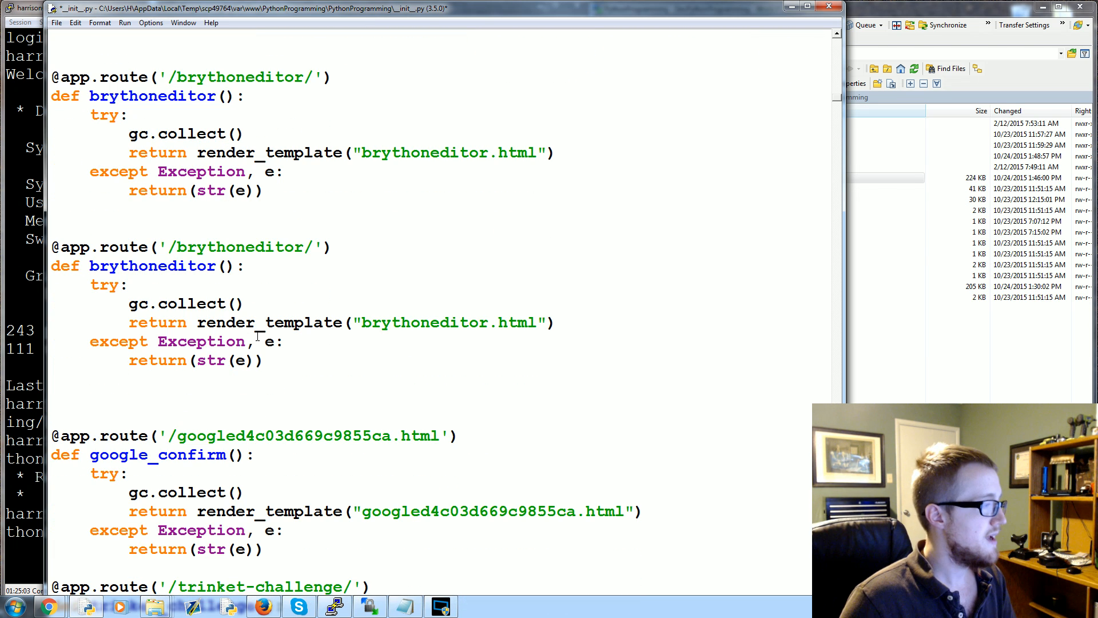
# Rename the duplicated route and function to include_example
pyautogui.doubleClick(214, 249)
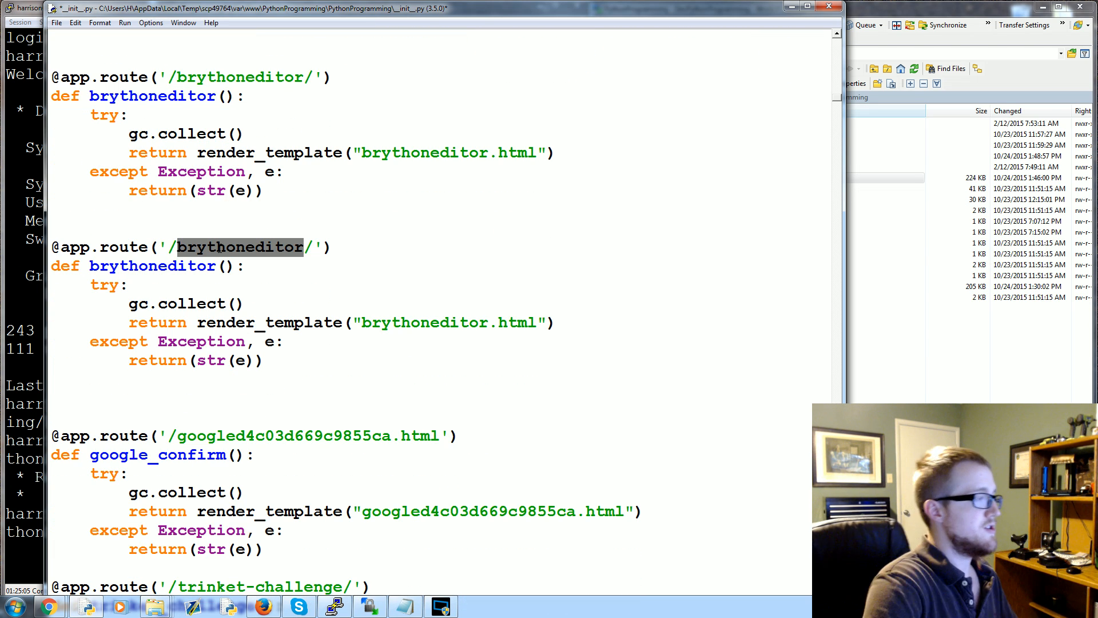
pyautogui.write('incl')
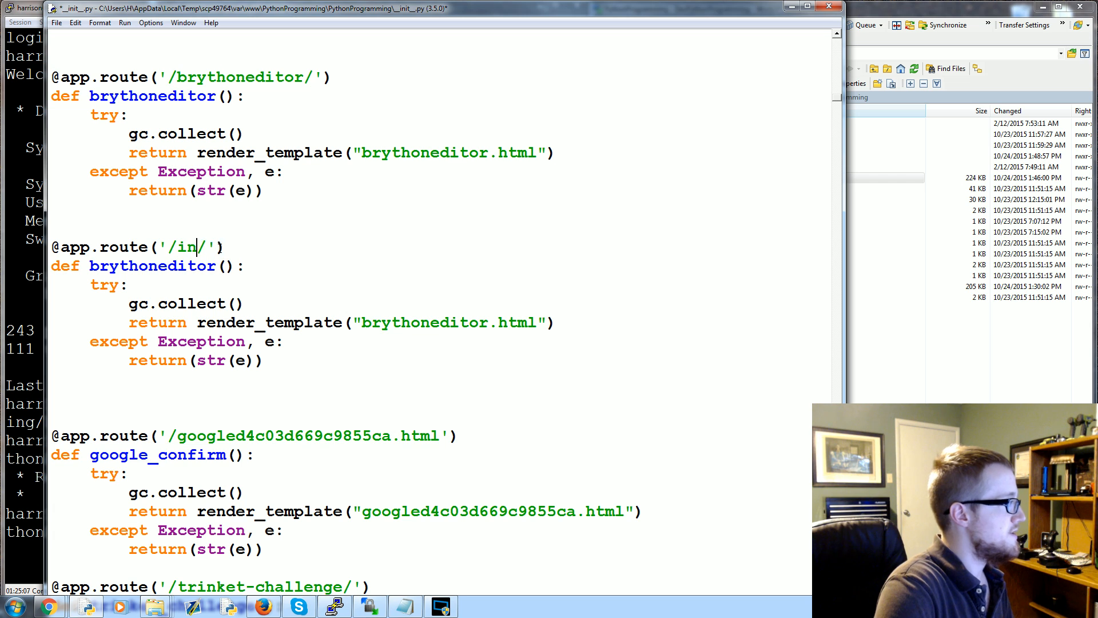
pyautogui.write('ude_example')
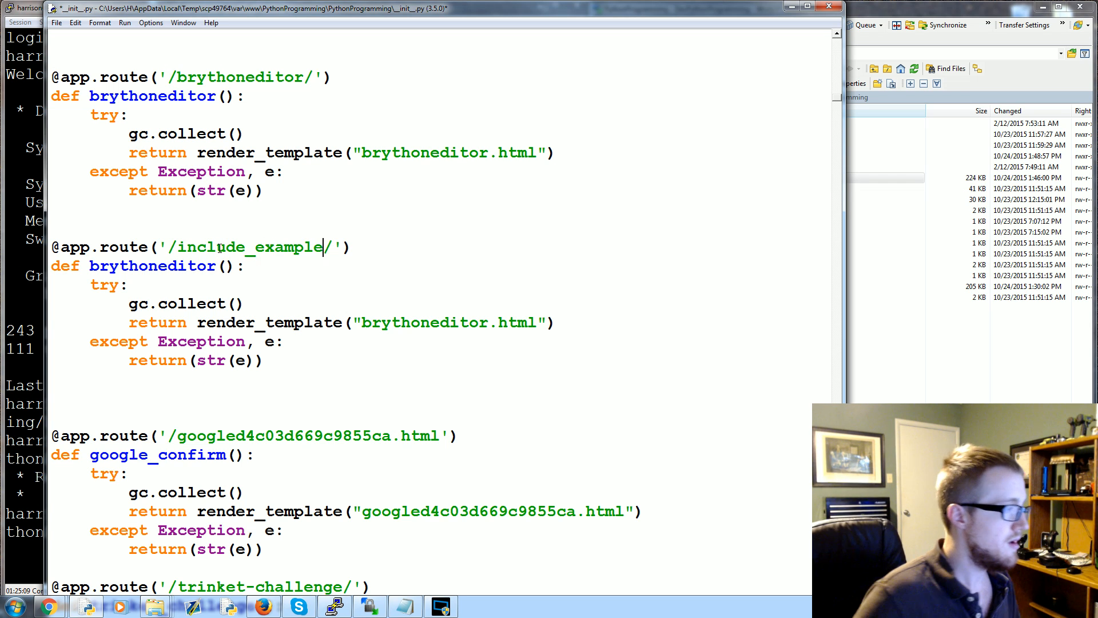
pyautogui.doubleClick(218, 248)
pyautogui.hotkey('ctrl', 'c')
pyautogui.doubleClick(186, 264)
pyautogui.hotkey('ctrl', 'v')
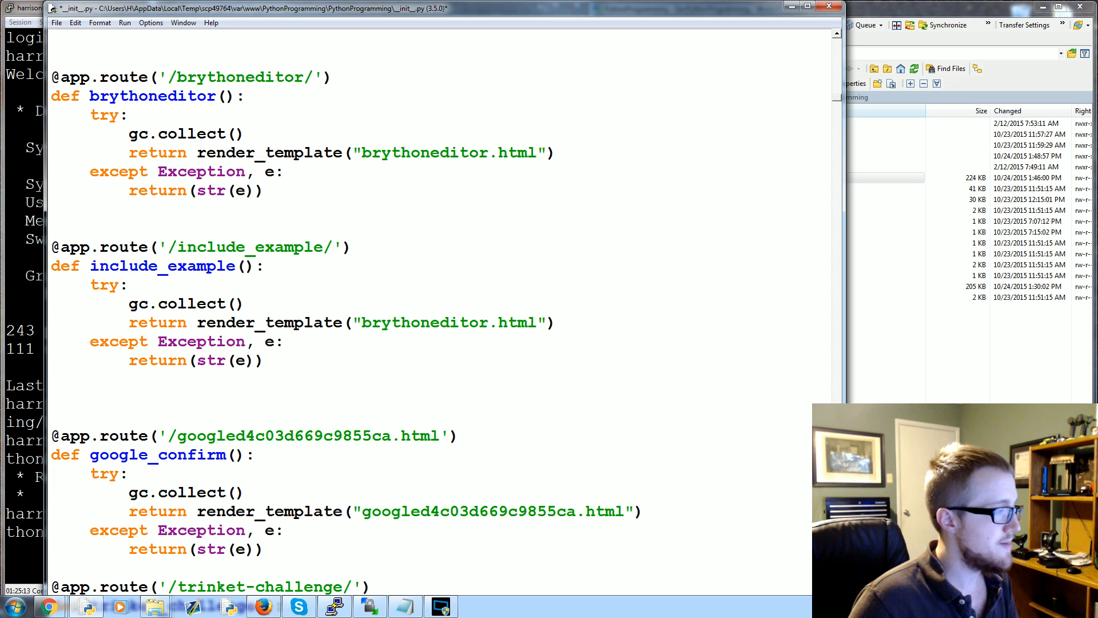
# Remove gc.collect(), render includes_tutorial.html instead, and save the file
pyautogui.tripleClick(186, 303)
pyautogui.press('BackSpace')
pyautogui.press('BackSpace')
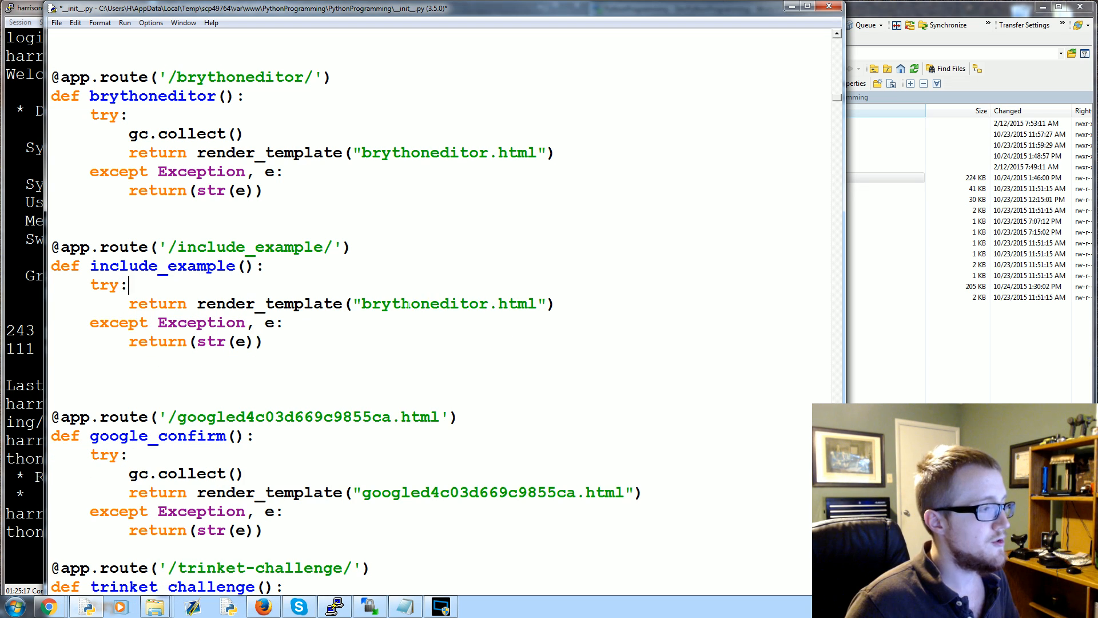
pyautogui.doubleClick(424, 303)
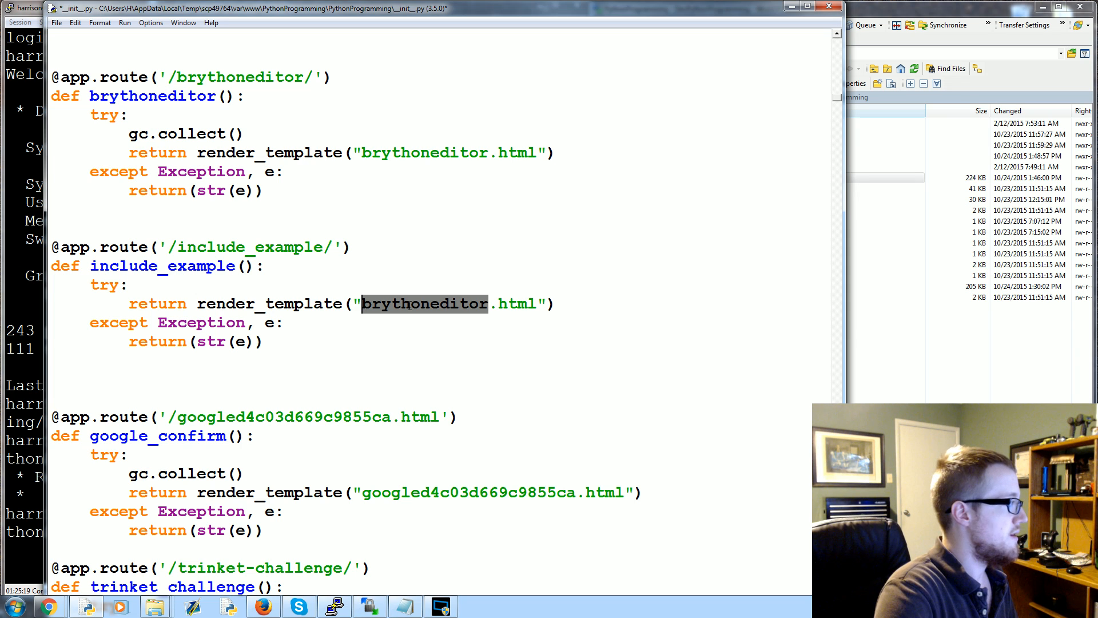
pyautogui.write('includes_t')
pyautogui.press('BackSpace')
pyautogui.press('BackSpace')
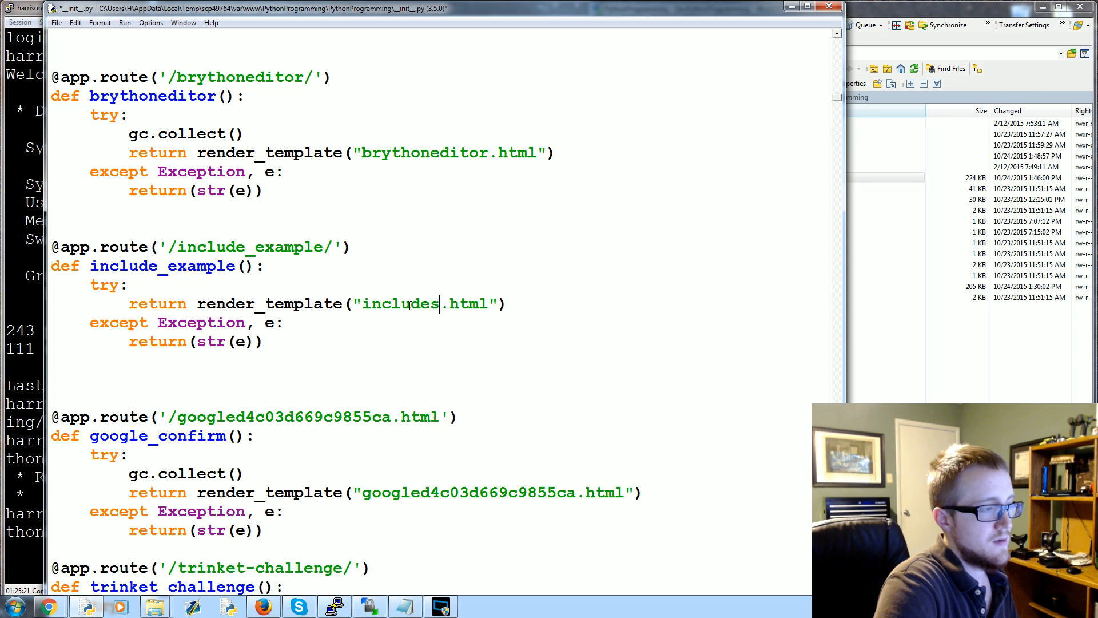
pyautogui.write('_tutorial')
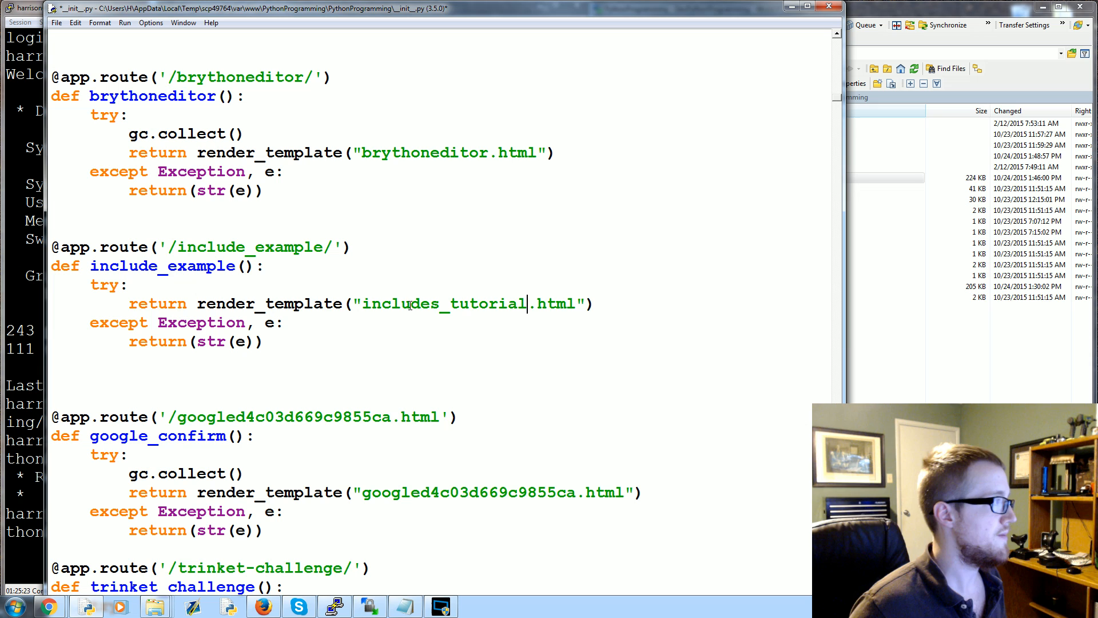
pyautogui.hotkey('ctrl', 's')
# Create includes_tutorial.html in the server's templates folder and open it for editing
pyautogui.click(369, 606)
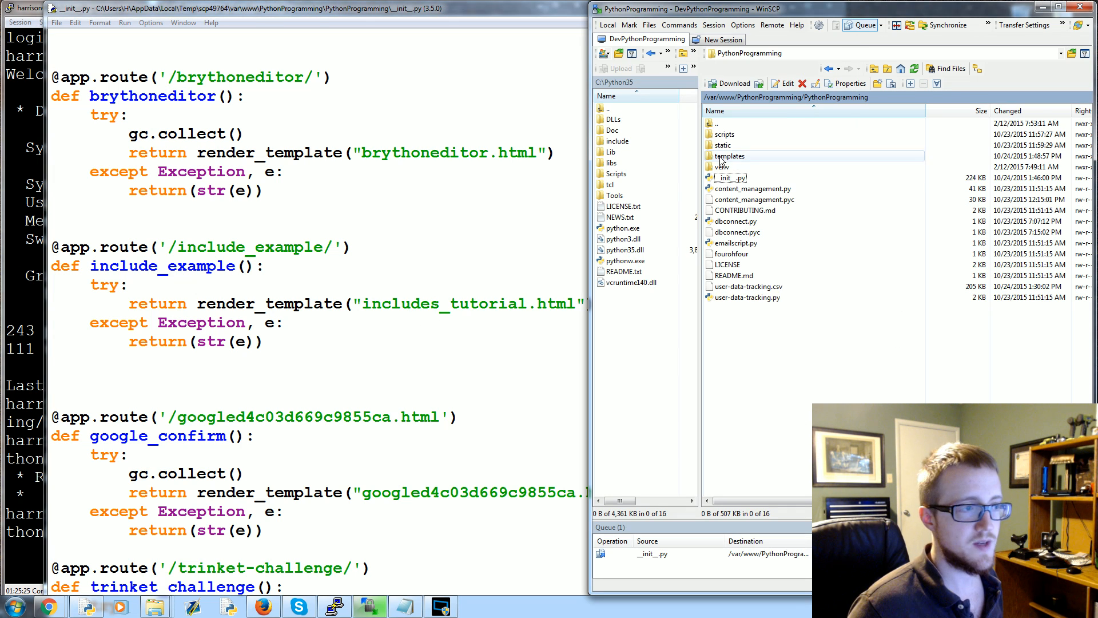
pyautogui.doubleClick(729, 157)
pyautogui.rightClick(746, 324)
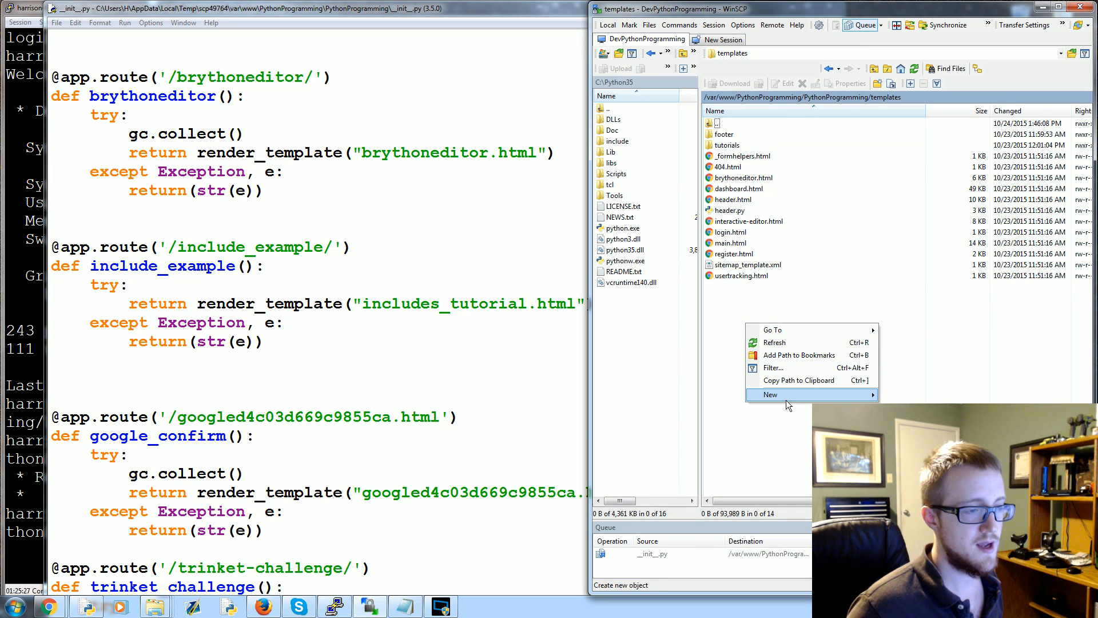
pyautogui.moveTo(771, 395)
pyautogui.click(926, 397)
pyautogui.write('i')
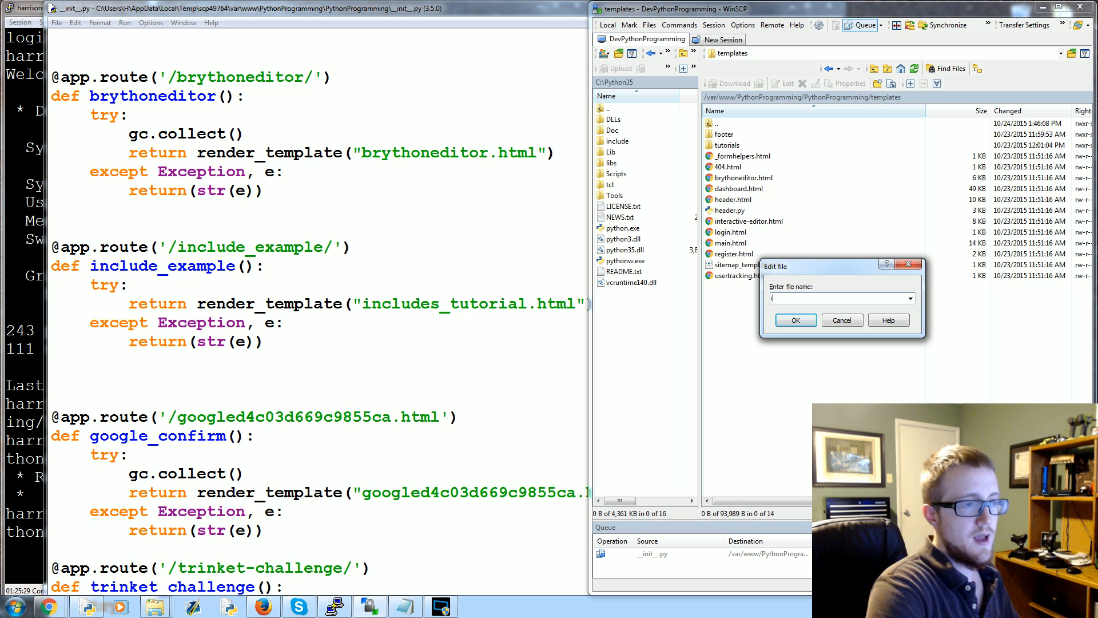
pyautogui.write('ncludes_tutorial.html')
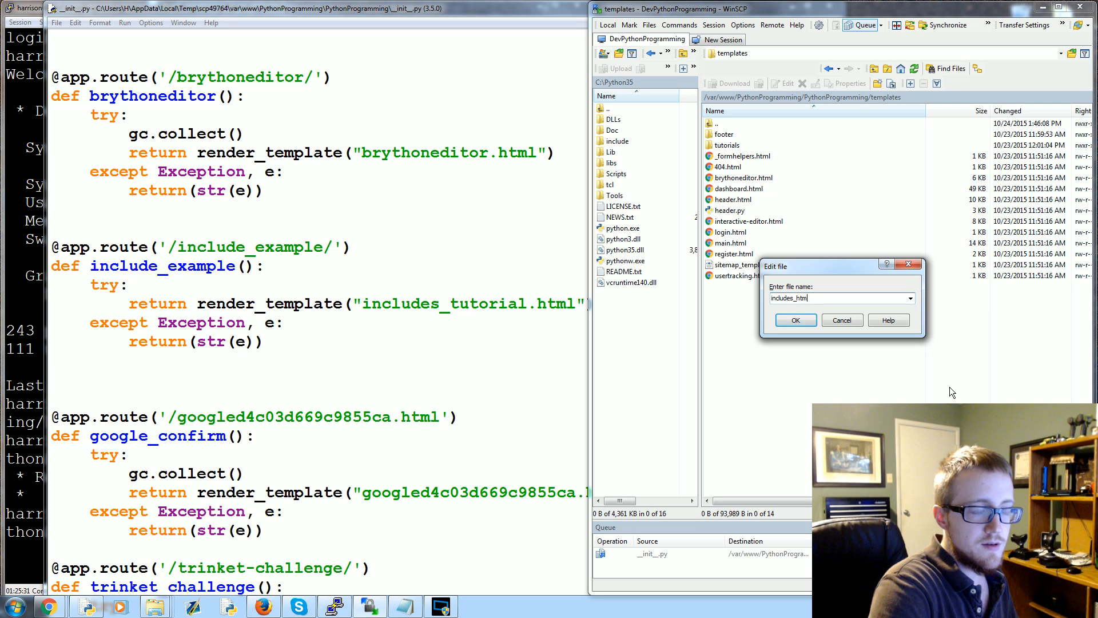
pyautogui.press('BackSpace')
pyautogui.press('BackSpace')
pyautogui.press('BackSpace')
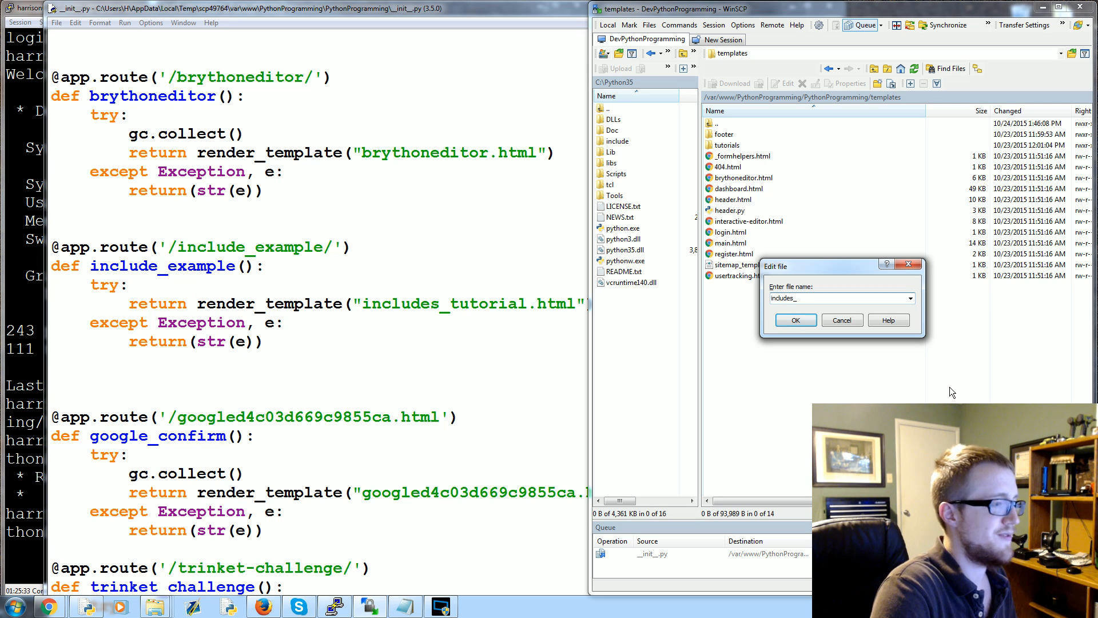
pyautogui.write('tutorial.ht')
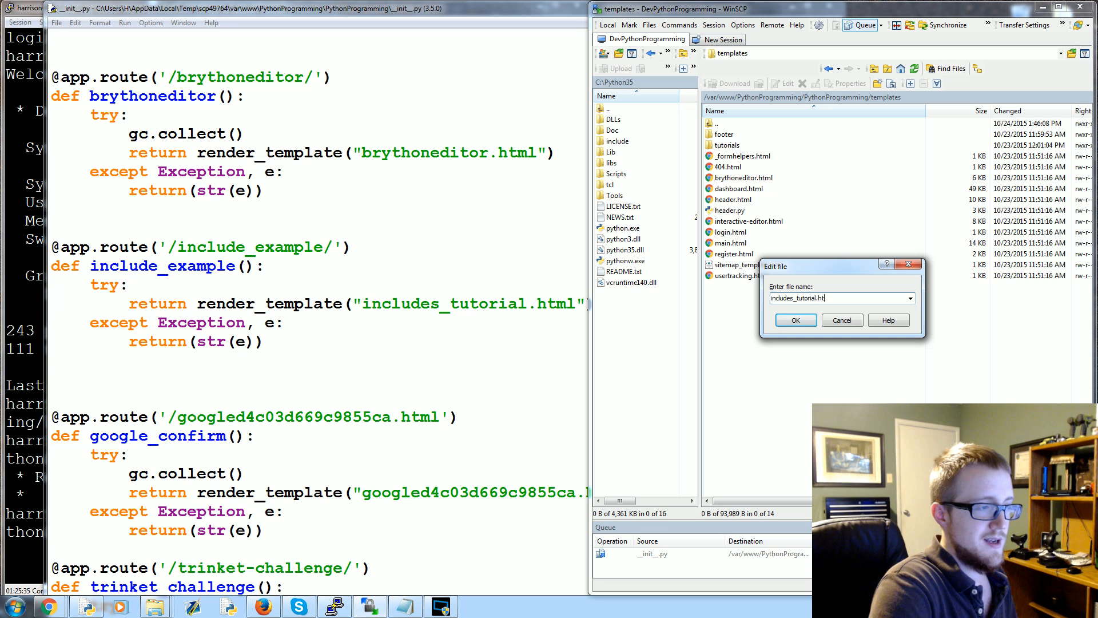
pyautogui.write('ml')
pyautogui.press('Return')
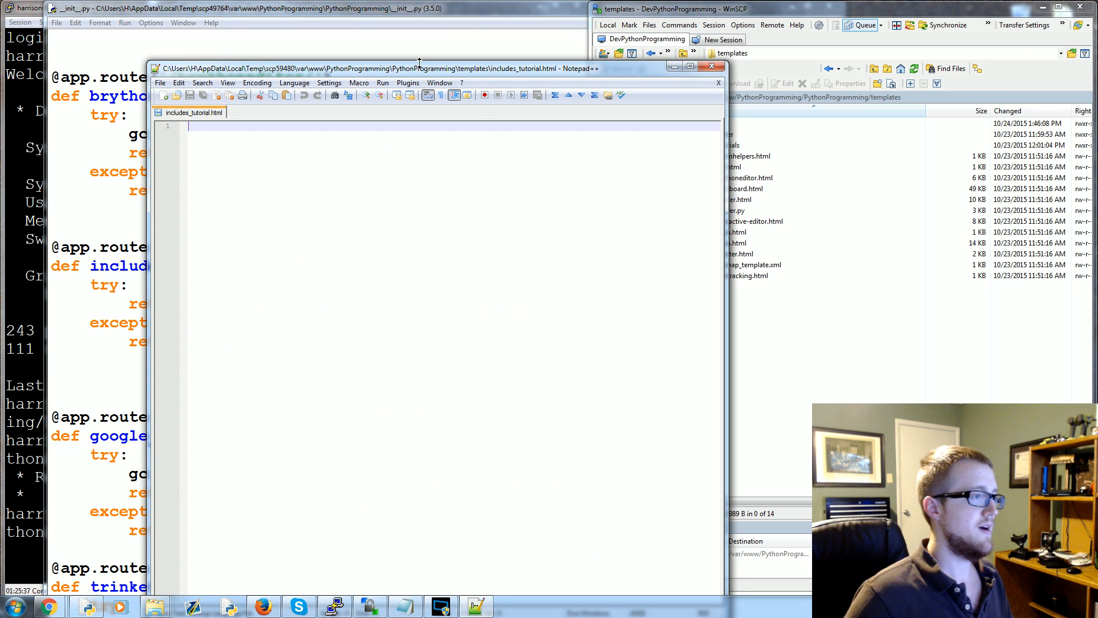
# Copy the 404.html markup into the empty includes_tutorial.html
pyautogui.moveTo(420, 64); pyautogui.dragTo(458, 29)
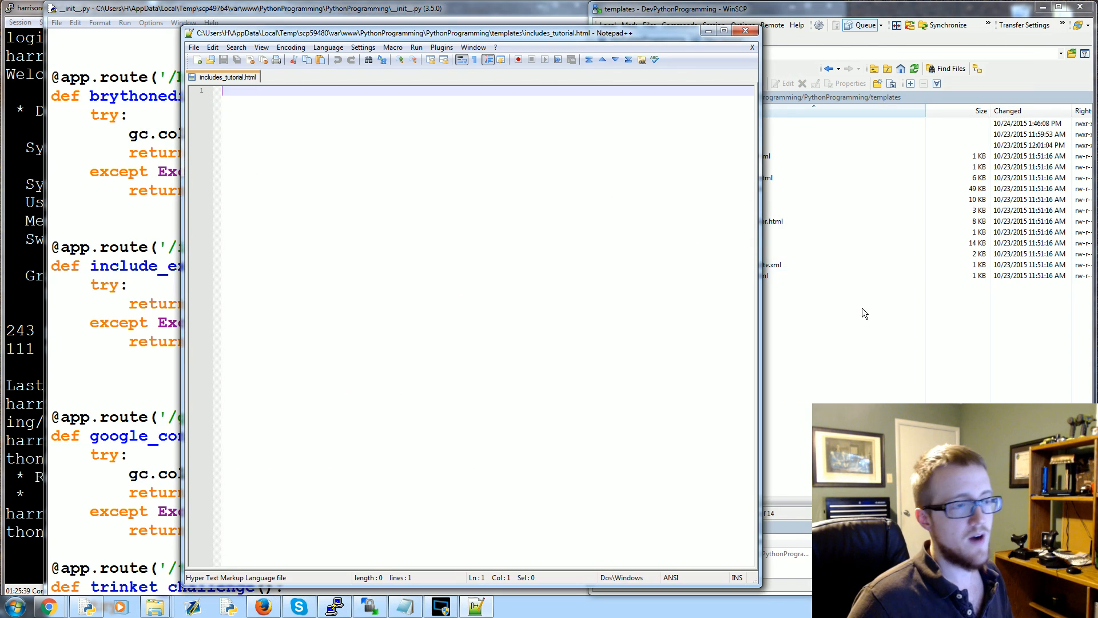
pyautogui.click(864, 313)
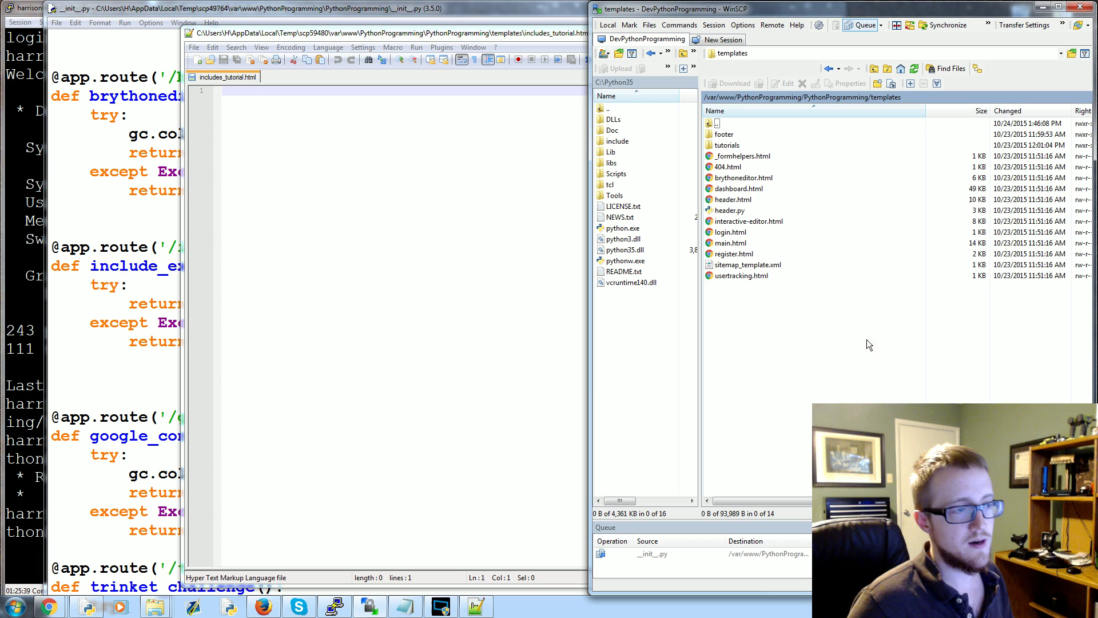
pyautogui.doubleClick(728, 166)
pyautogui.hotkey('ctrl', 'a')
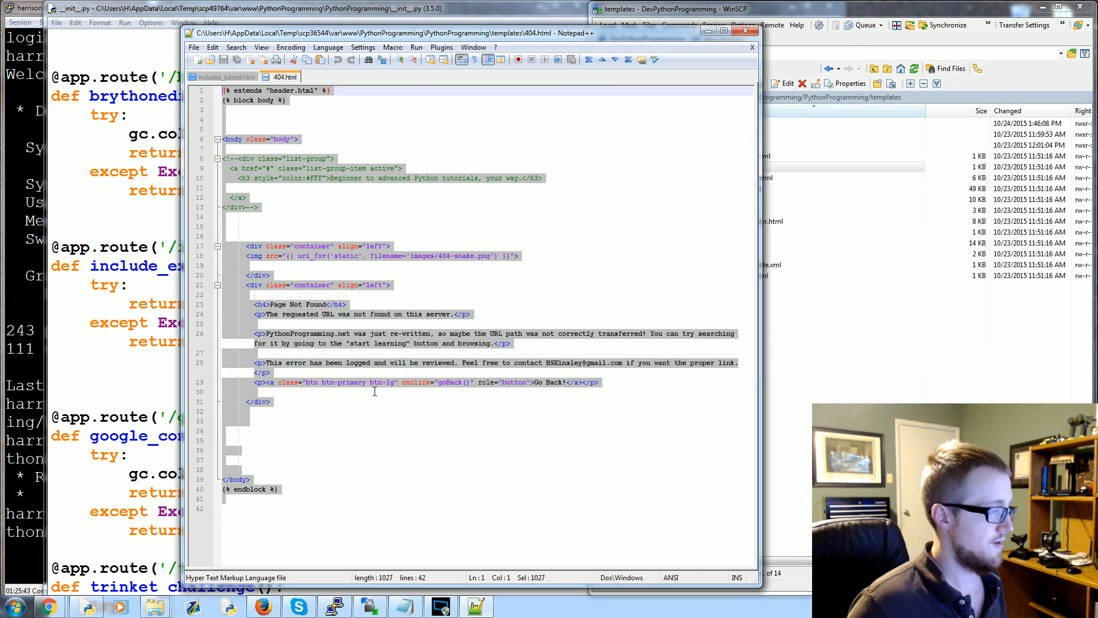
pyautogui.hotkey('ctrl', 'c')
pyautogui.click(226, 76)
pyautogui.hotkey('ctrl', 'v')
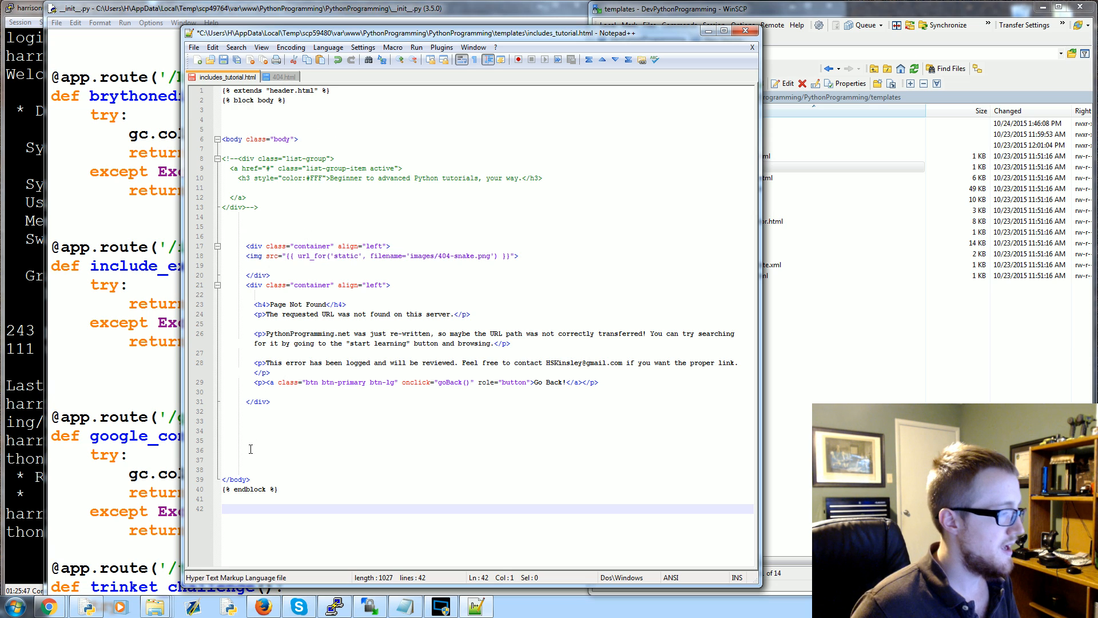
# Strip the Page Not Found content, snake image and left alignment from the pasted markup
pyautogui.moveTo(256, 457); pyautogui.dragTo(249, 412)
pyautogui.press('Delete')
pyautogui.moveTo(601, 392); pyautogui.dragTo(222, 285)
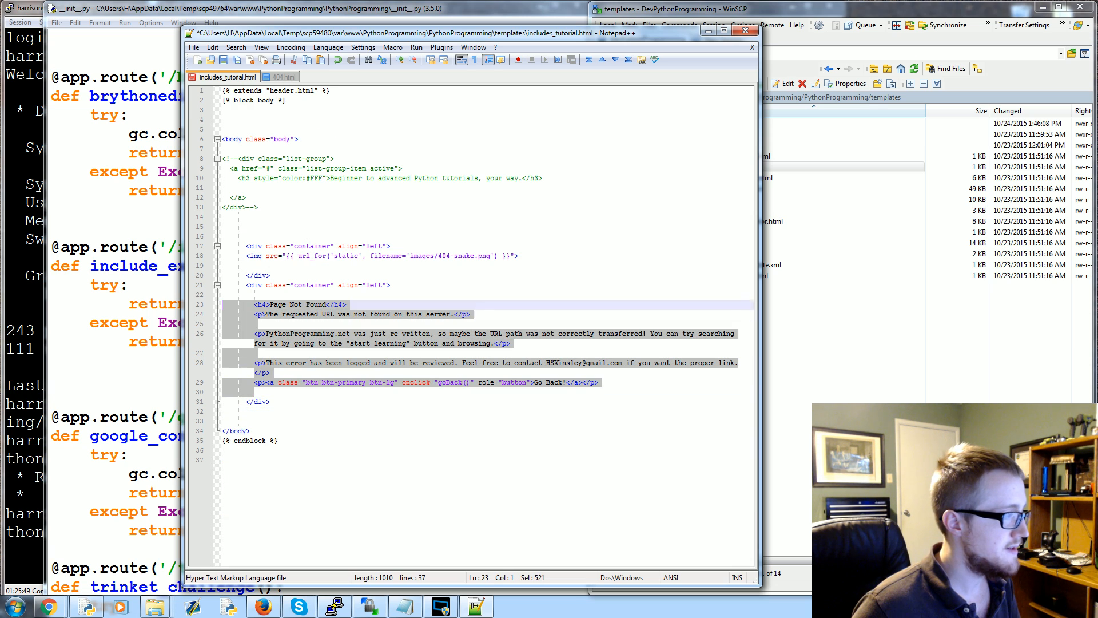
pyautogui.press('Delete')
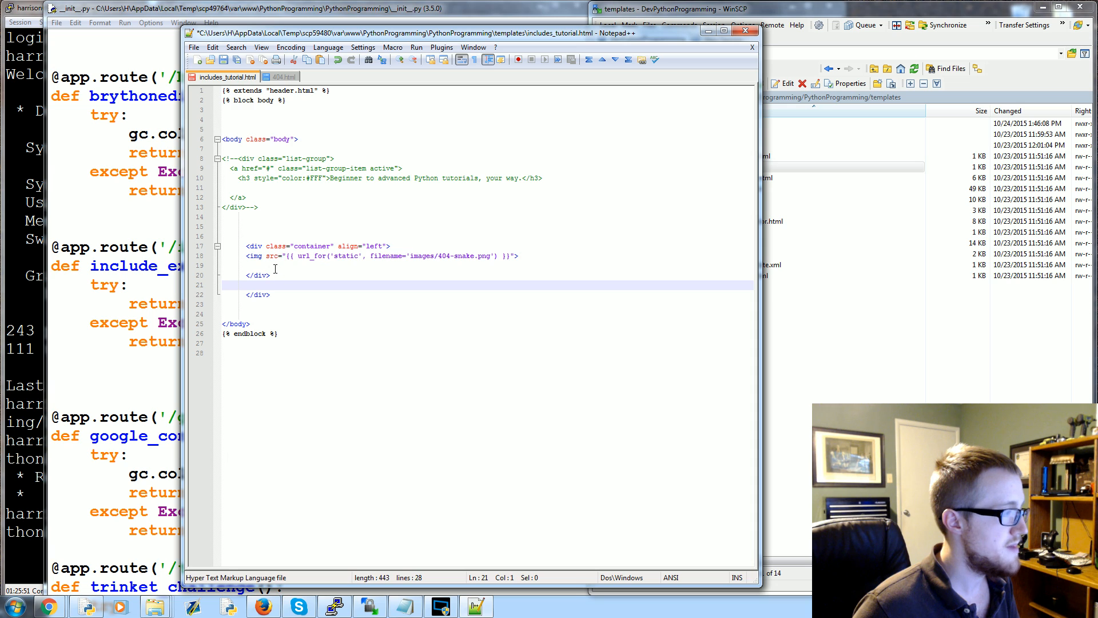
pyautogui.moveTo(288, 299)
pyautogui.mouseDown()
pyautogui.moveTo(222, 284)
pyautogui.moveTo(221, 257)
pyautogui.mouseUp()
pyautogui.press('Delete')
pyautogui.press('Delete')
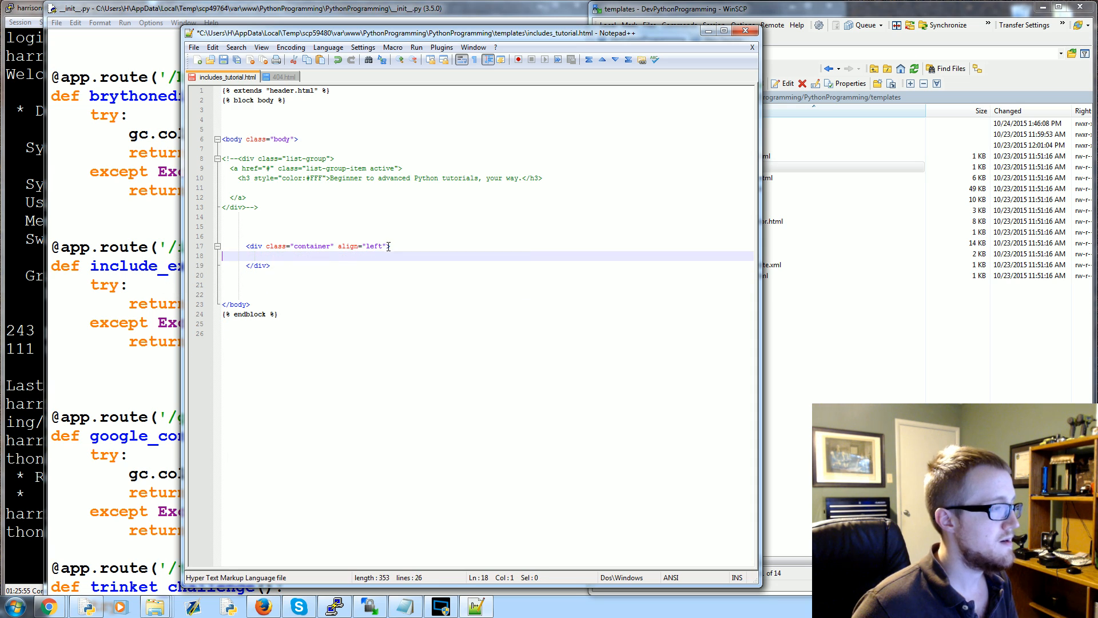
pyautogui.doubleClick(375, 247)
pyautogui.press('Delete')
# Delete the commented-out list-group block and tidy the leftover blank lines
pyautogui.moveTo(266, 207); pyautogui.dragTo(217, 122)
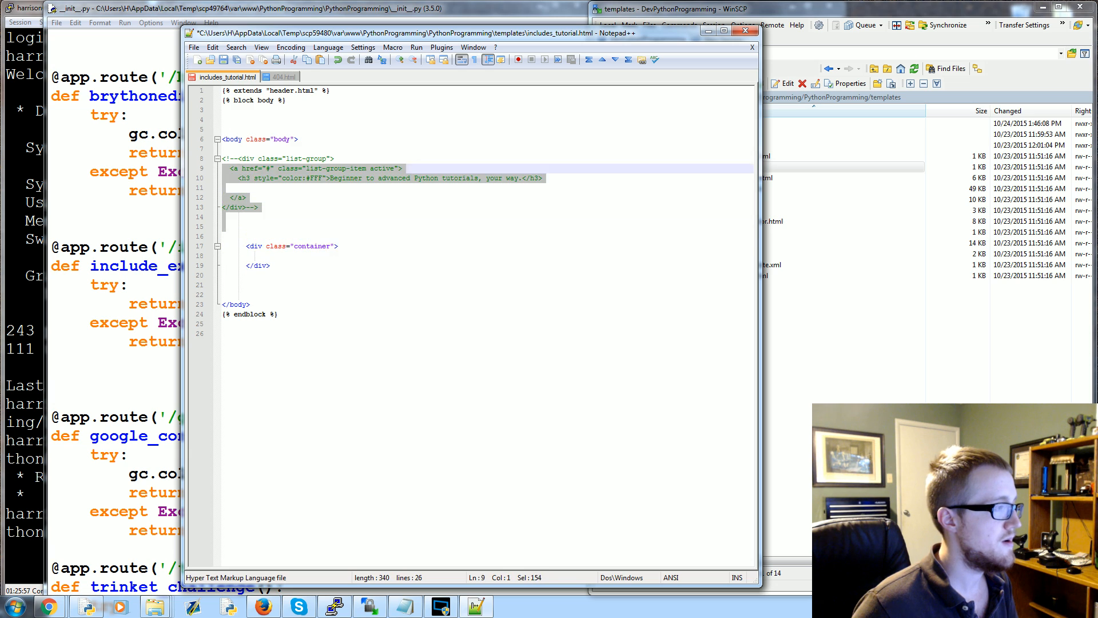
pyautogui.press('Delete')
pyautogui.hotkey('ctrl', 'z')
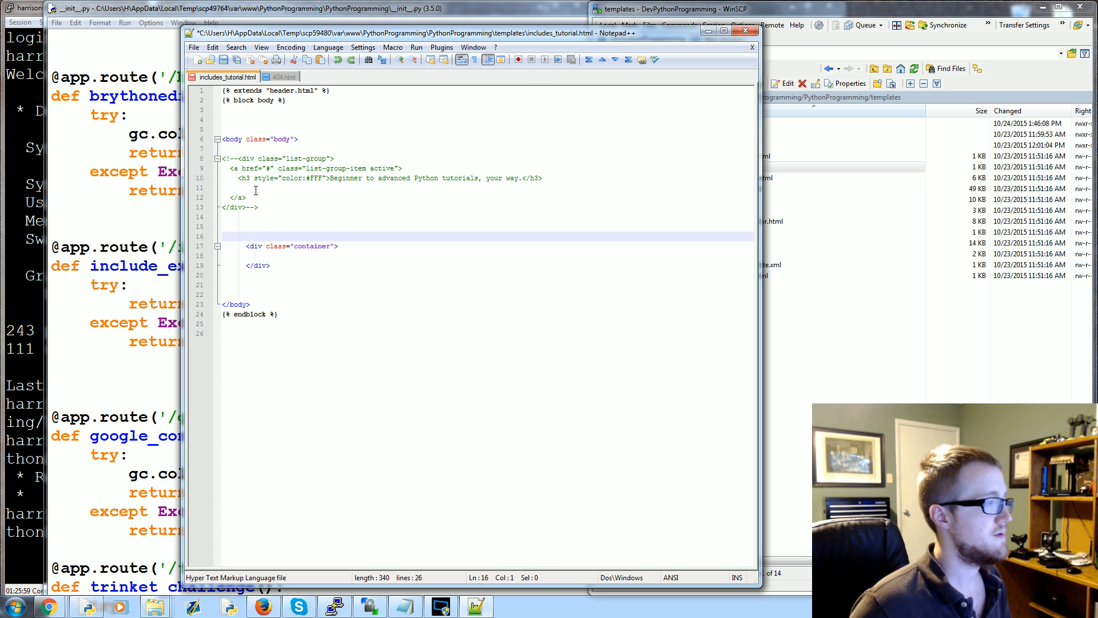
pyautogui.moveTo(262, 208); pyautogui.dragTo(185, 149)
pyautogui.press('Delete')
pyautogui.press('BackSpace')
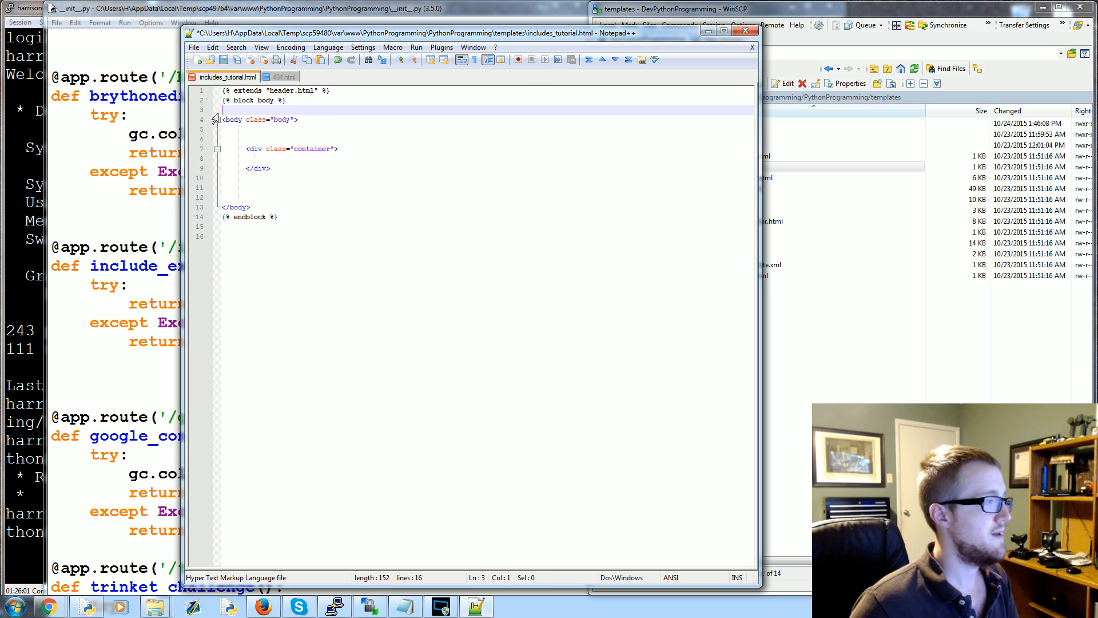
pyautogui.press('BackSpace')
pyautogui.press('BackSpace')
pyautogui.press('BackSpace')
pyautogui.press('BackSpace')
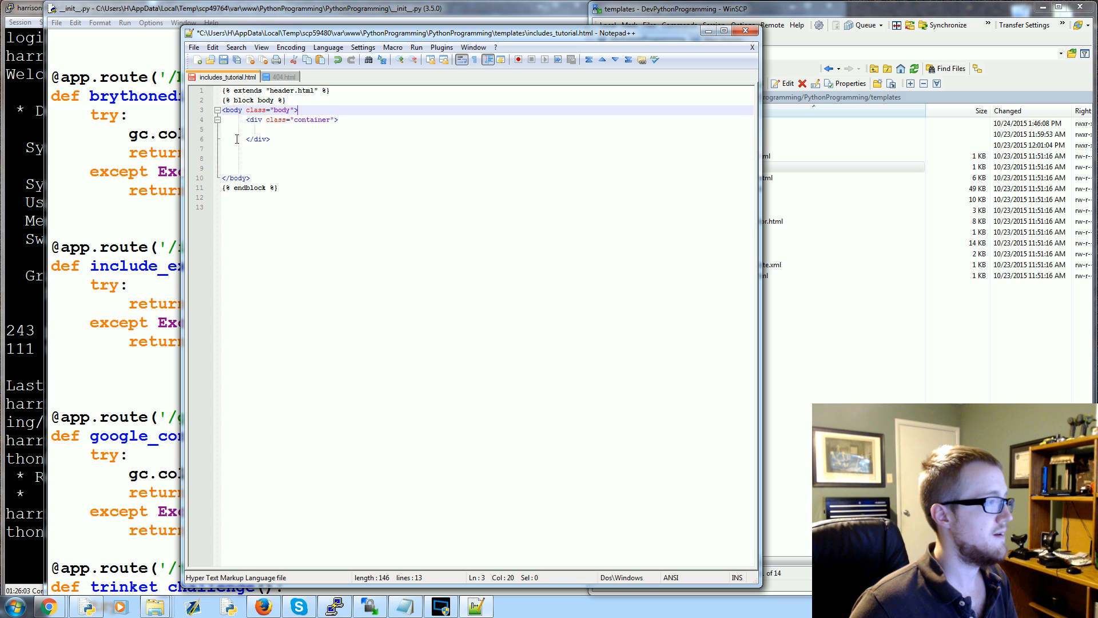
pyautogui.click(230, 171)
pyautogui.press('BackSpace')
pyautogui.press('BackSpace')
pyautogui.press('BackSpace')
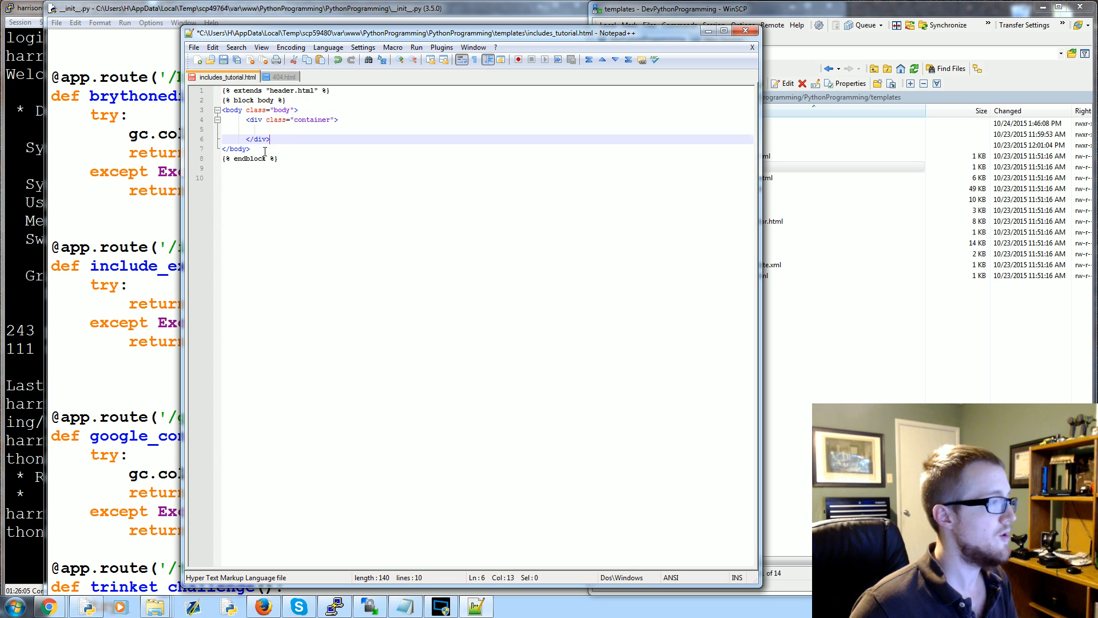
# Add a Hi paragraph inside the container div and save the template to the server
pyautogui.click(373, 120)
pyautogui.press('Return')
pyautogui.press('Tab')
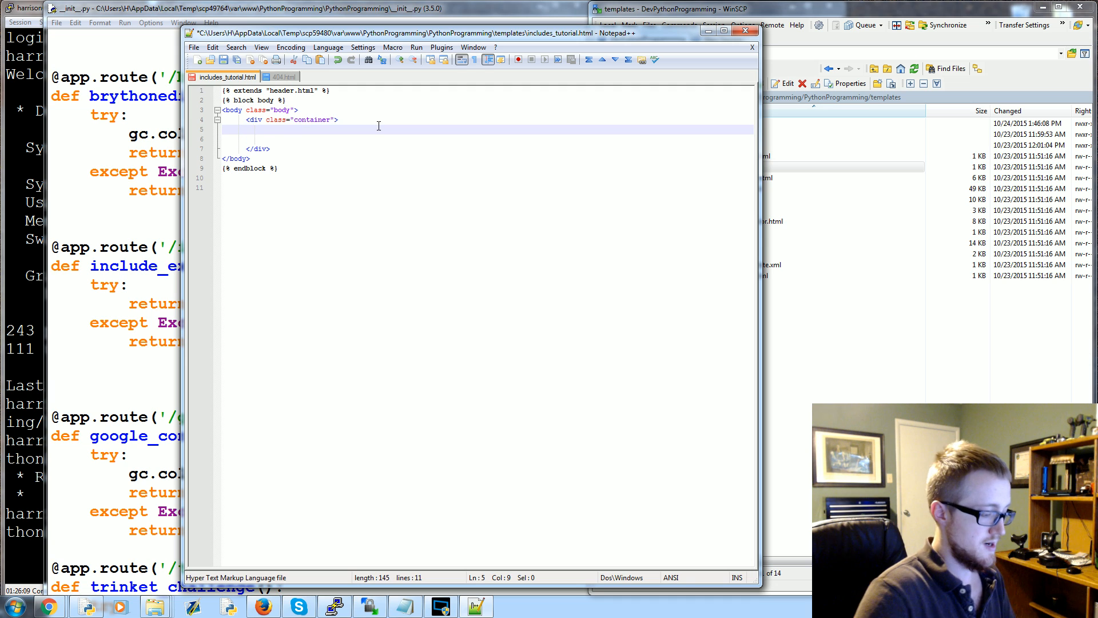
pyautogui.write('<p></p>')
pyautogui.press('Left')
pyautogui.press('Left')
pyautogui.press('Left')
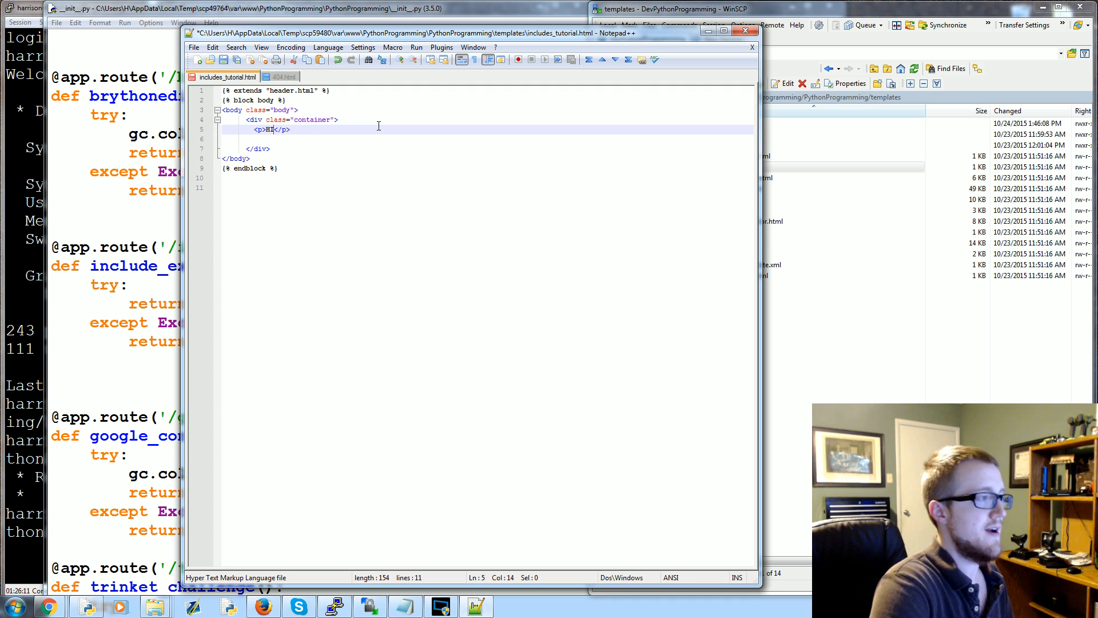
pyautogui.press('Down')
pyautogui.press('BackSpace')
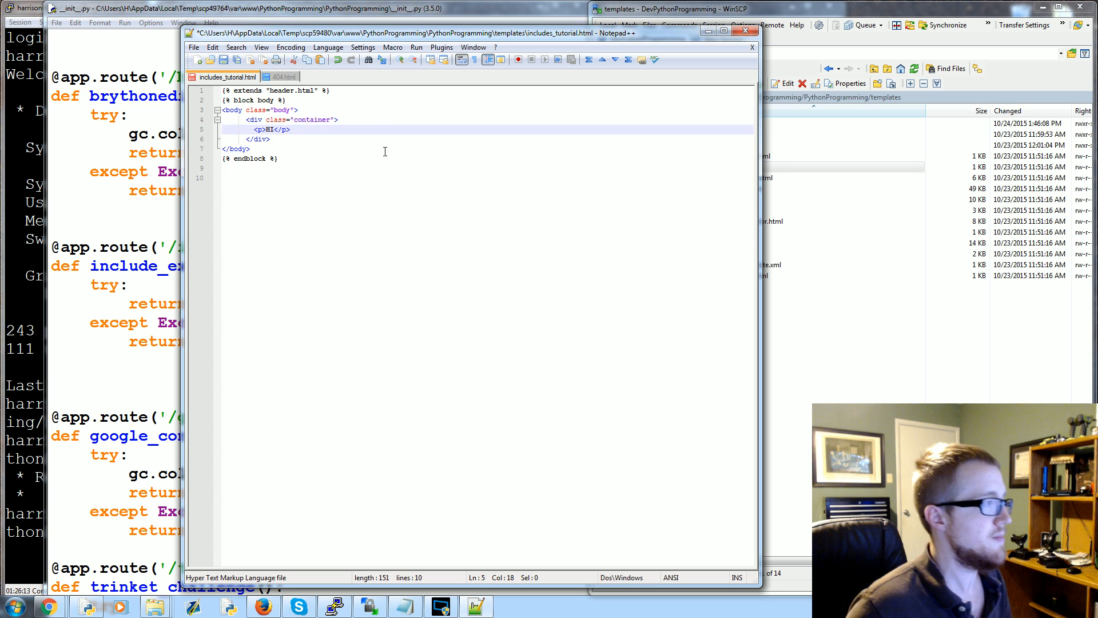
pyautogui.hotkey('ctrl', 's')
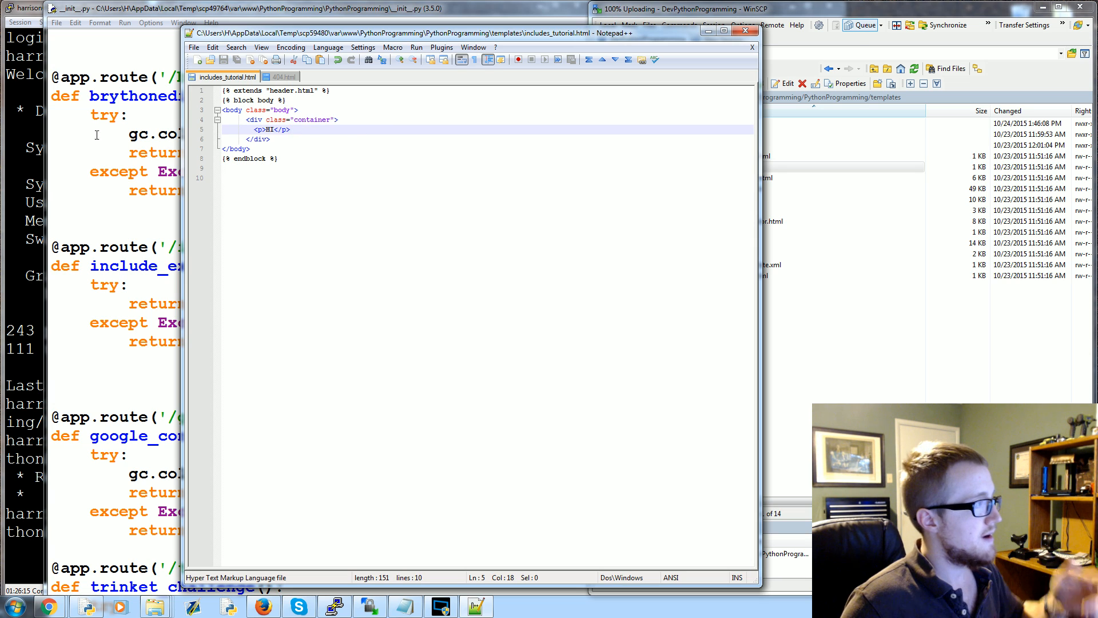
pyautogui.click(142, 214)
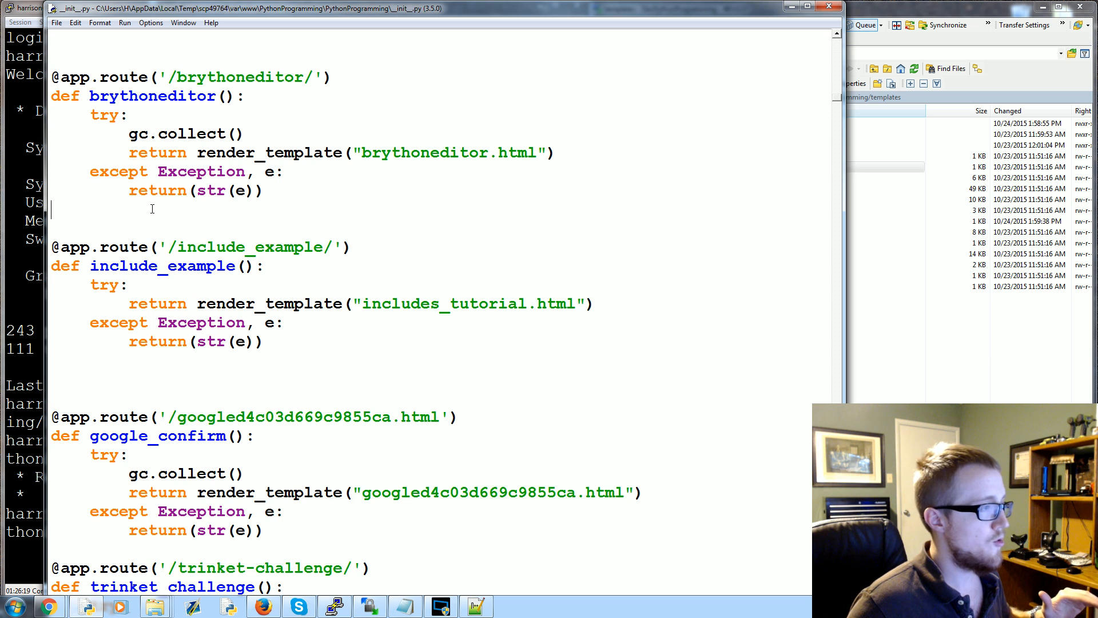
pyautogui.scroll(-3, 152, 208)
# Run service apache2 restart in the SSH terminal, which fails
pyautogui.click(86, 609)
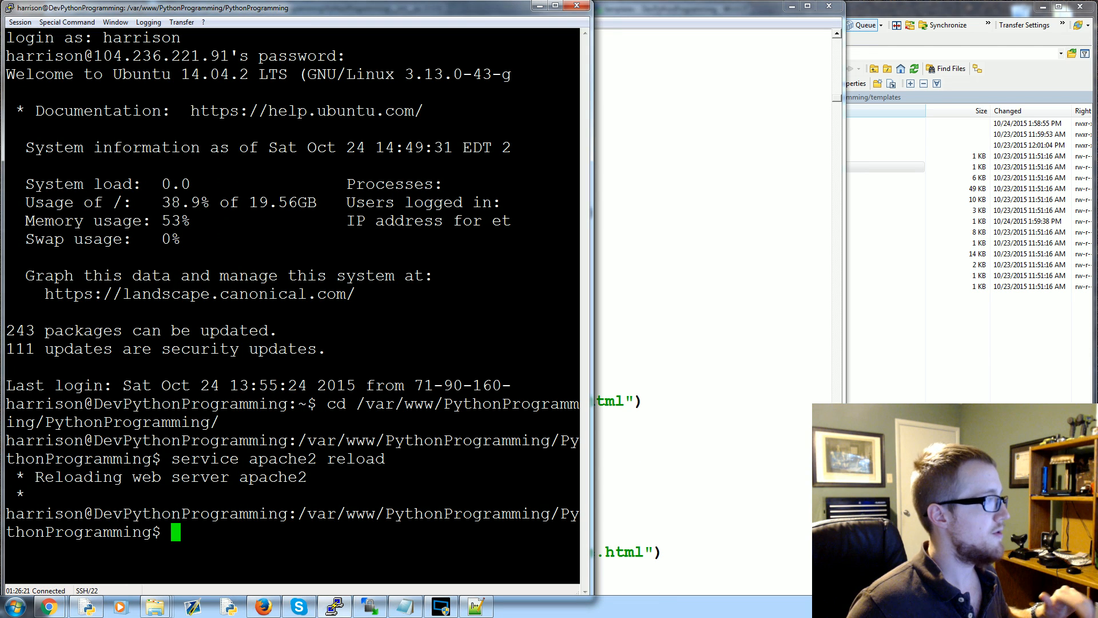
pyautogui.moveTo(164, 458); pyautogui.dragTo(566, 459)
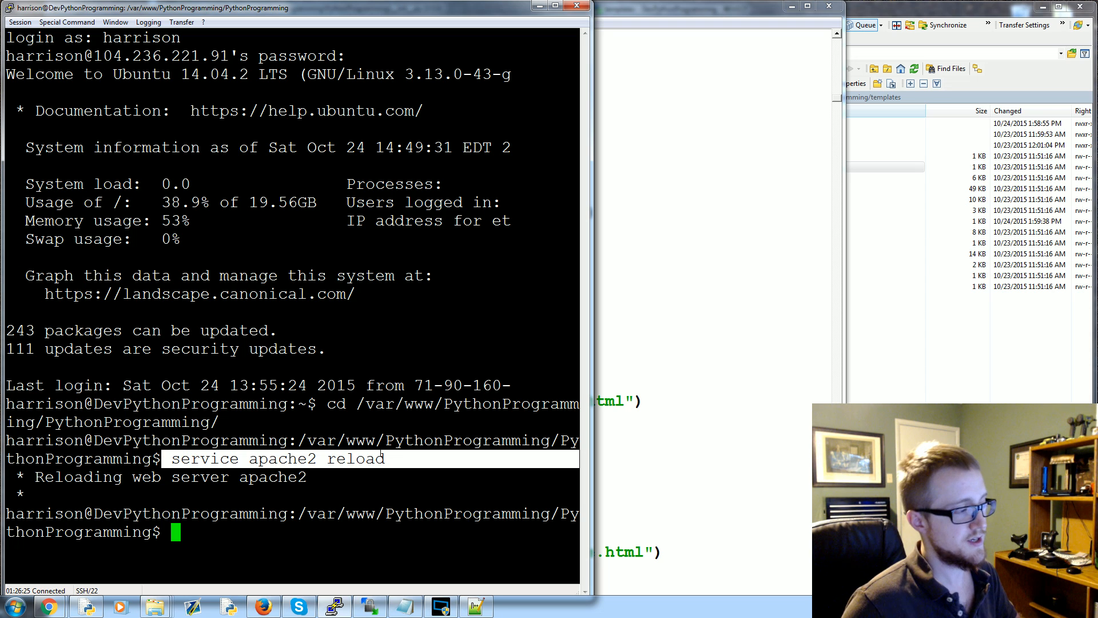
pyautogui.rightClick(343, 458)
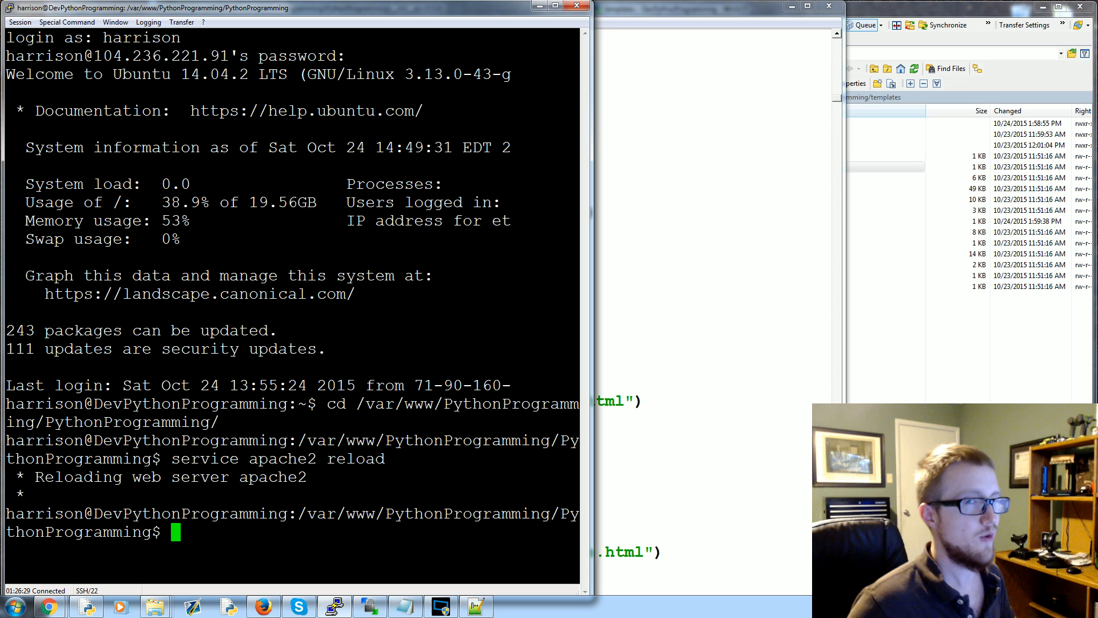
pyautogui.moveTo(327, 459); pyautogui.dragTo(414, 459)
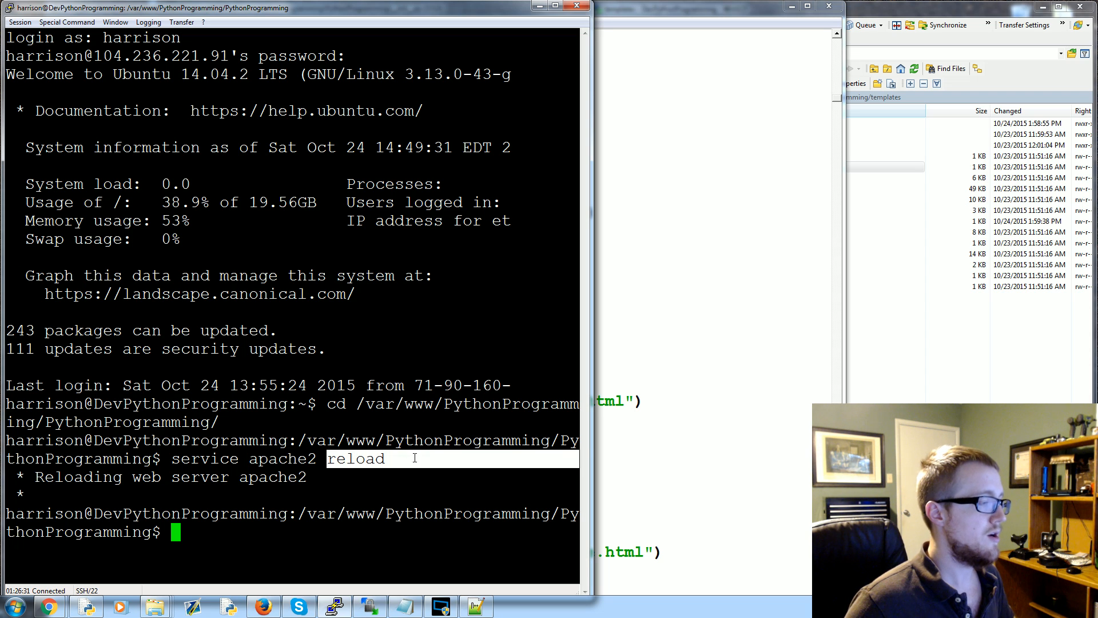
pyautogui.click(299, 531)
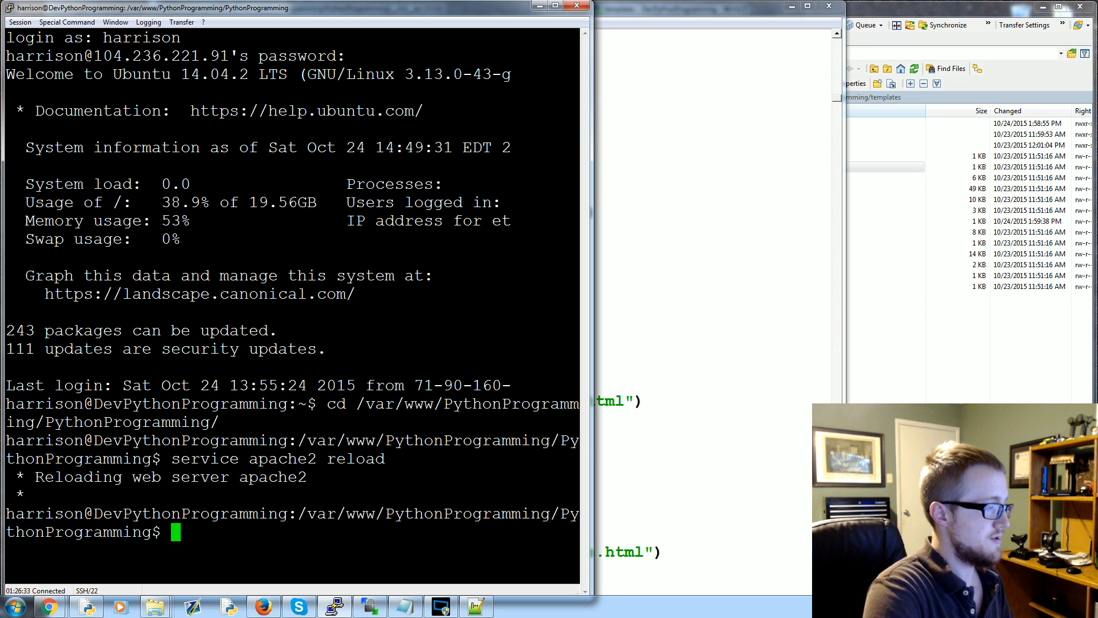
pyautogui.write('service apache2')
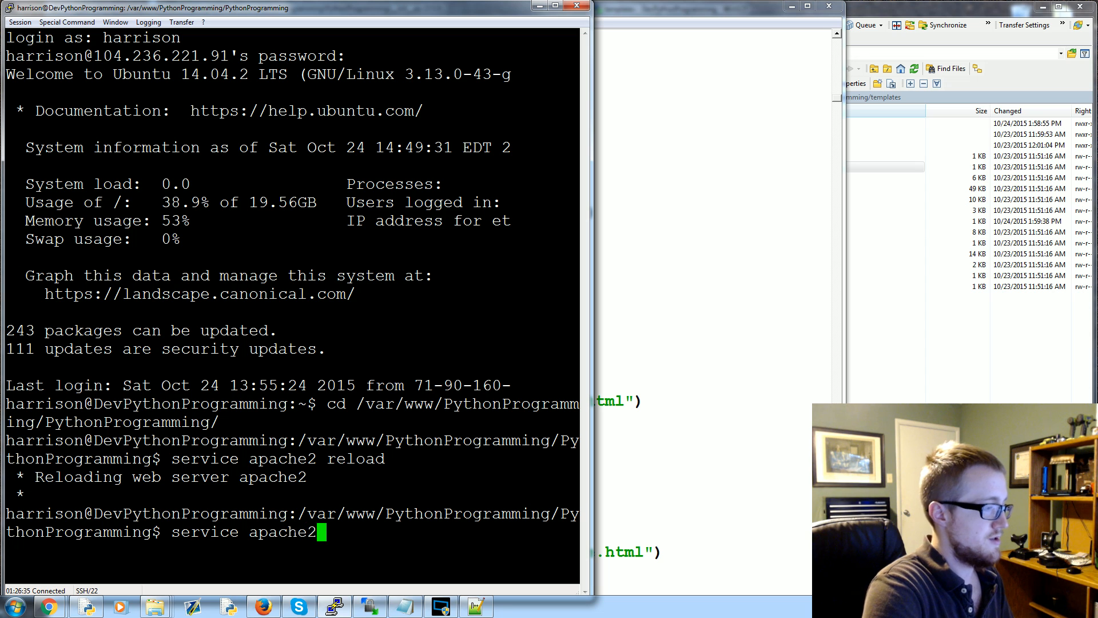
pyautogui.write(' restart')
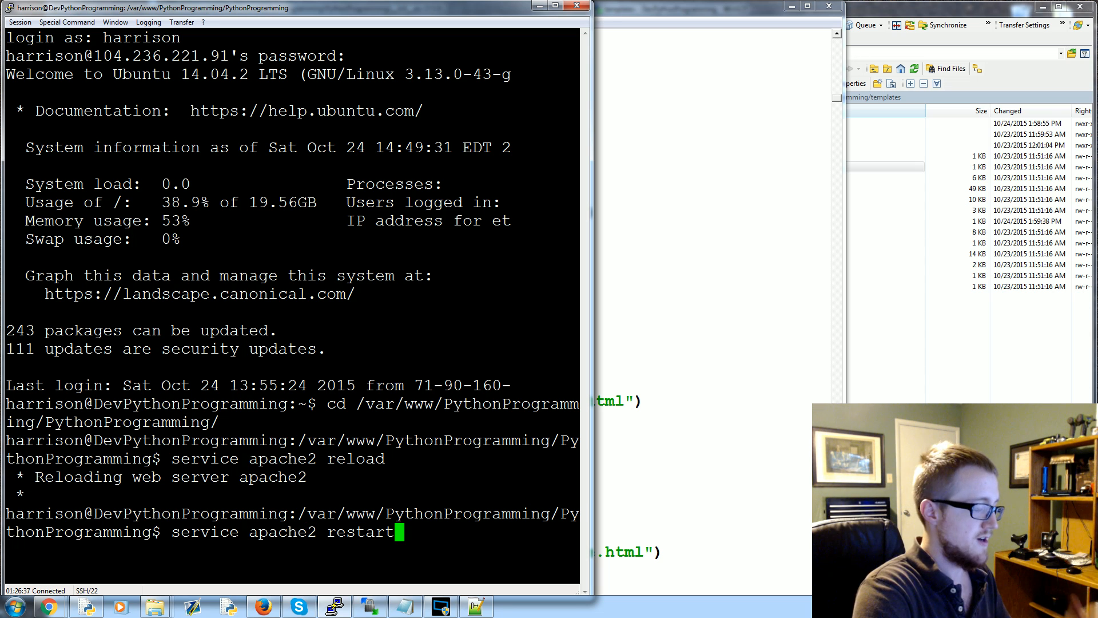
pyautogui.press('Return')
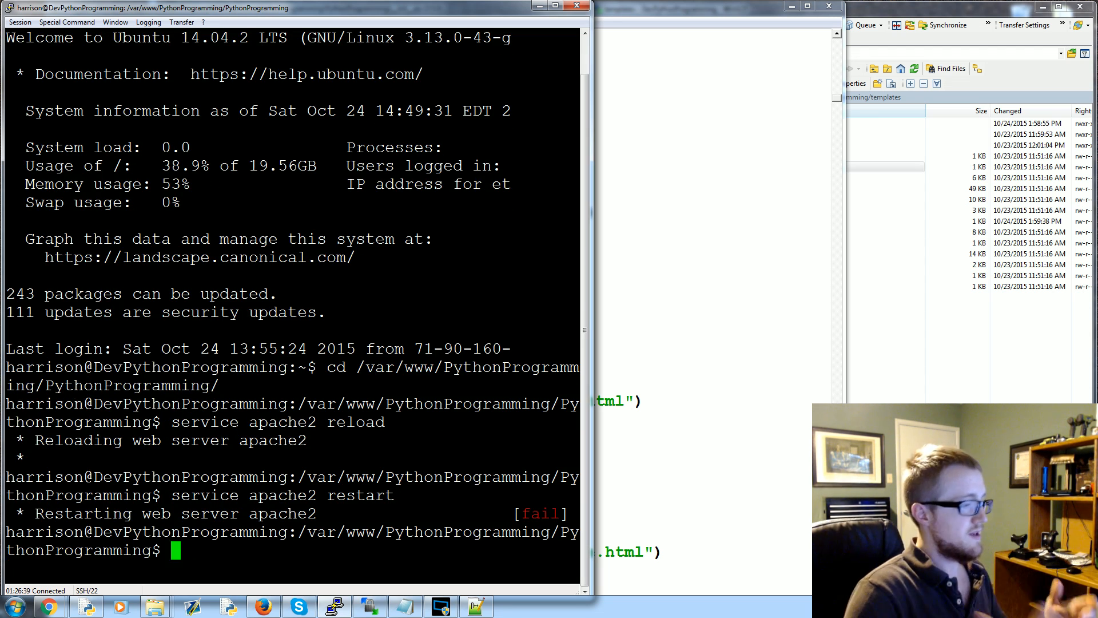
# Edit the recalled command to service apache2 reload and run it successfully
pyautogui.press('Up')
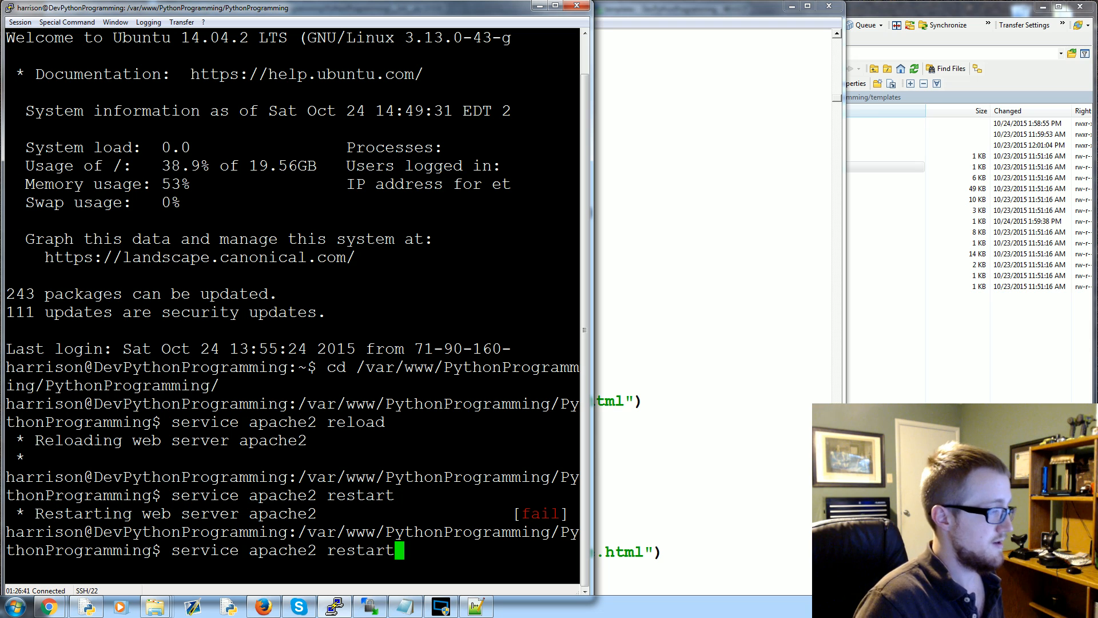
pyautogui.press('BackSpace')
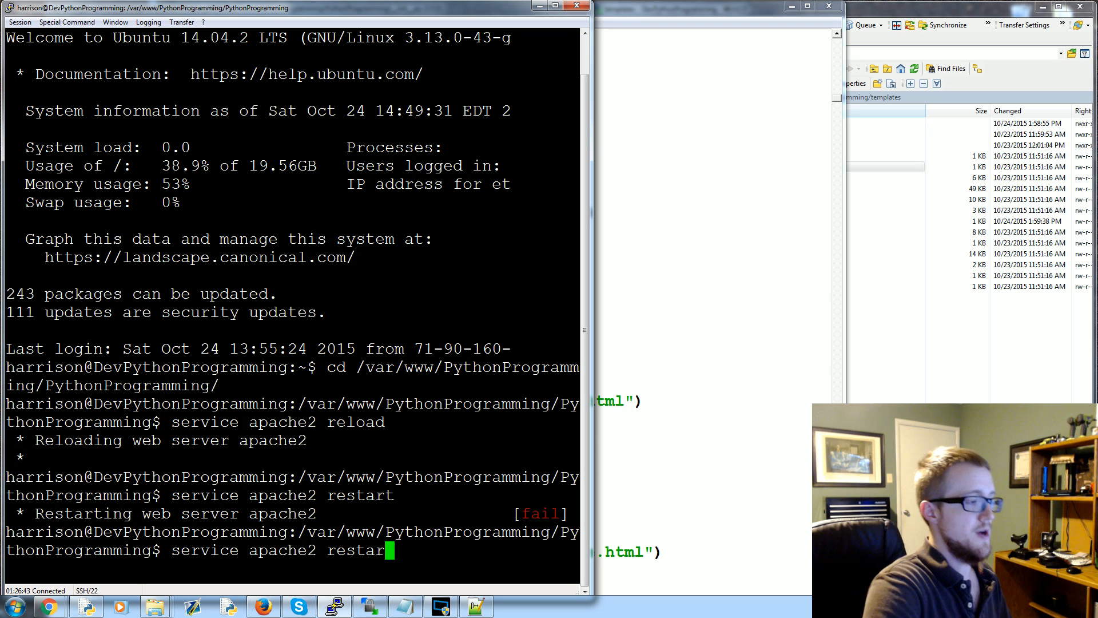
pyautogui.press('BackSpace')
pyautogui.press('BackSpace')
pyautogui.write('load')
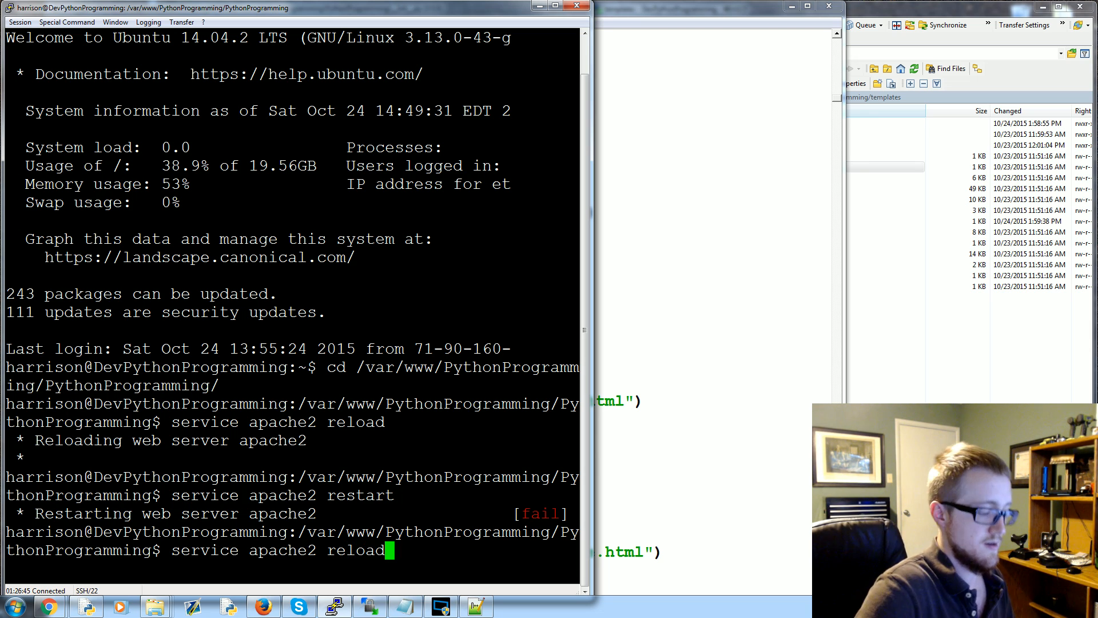
pyautogui.press('Return')
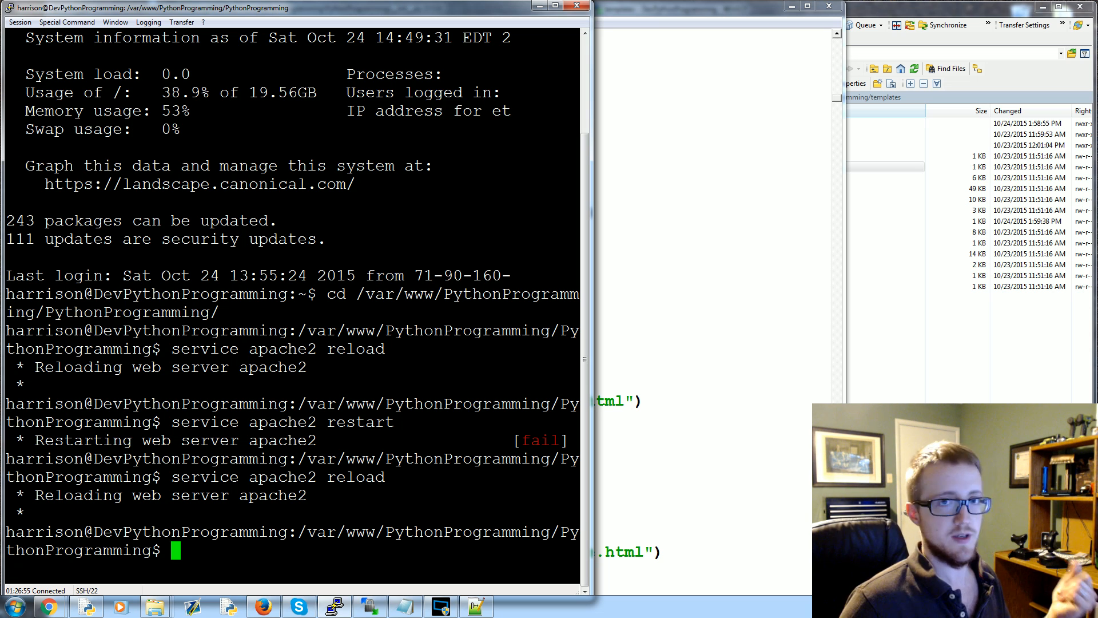
pyautogui.hotkey('alt', 'Tab')
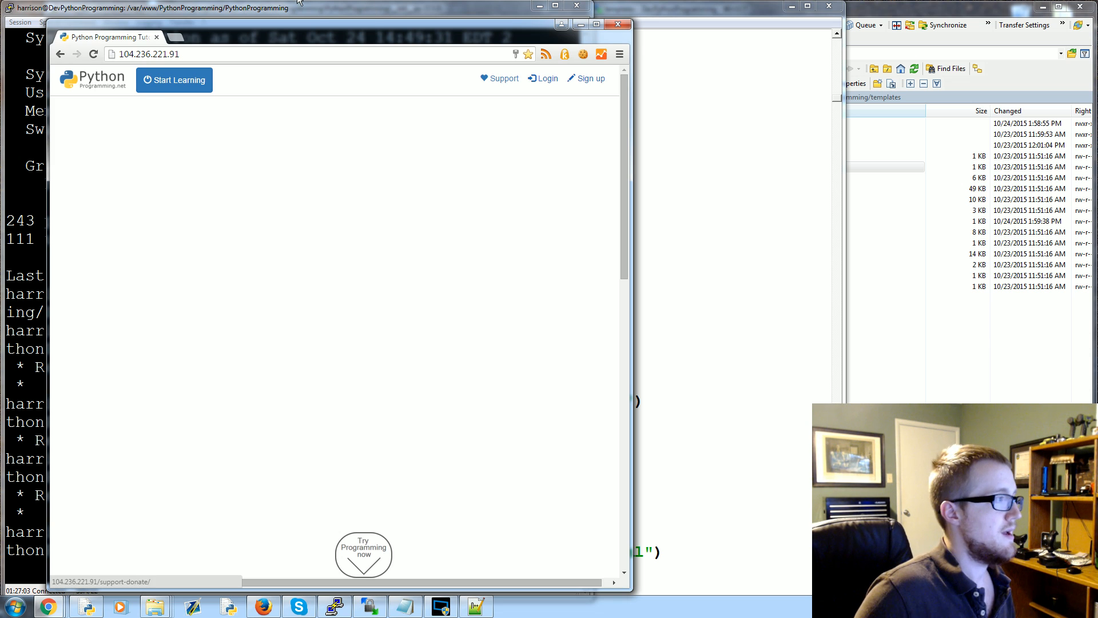
# Reload the site's home page and copy include_example from the route in IDLE
pyautogui.click(185, 53)
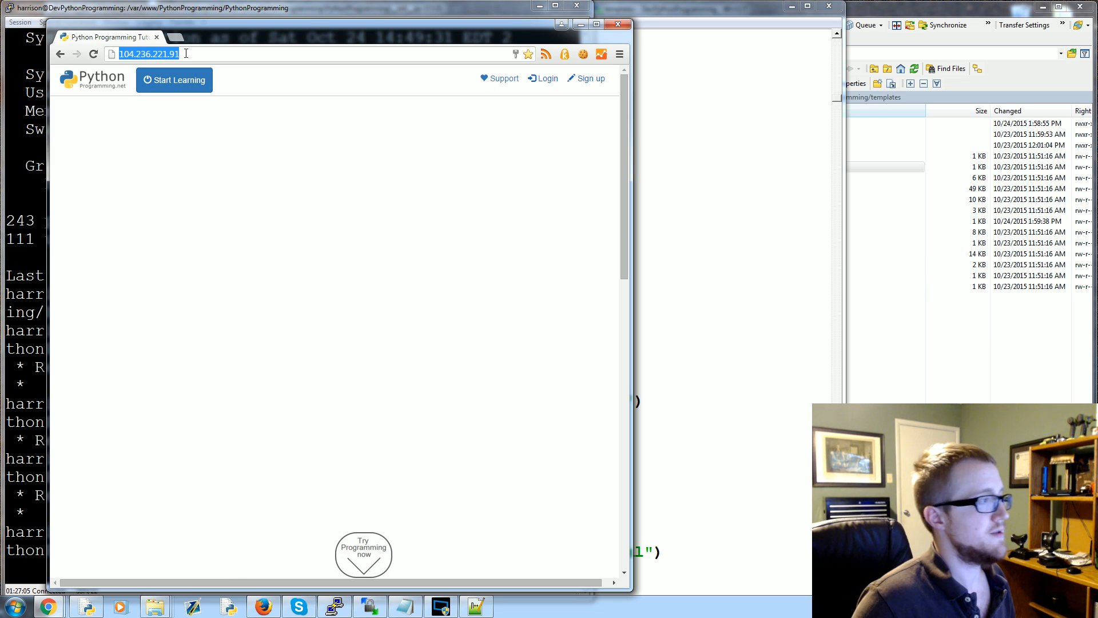
pyautogui.press('Return')
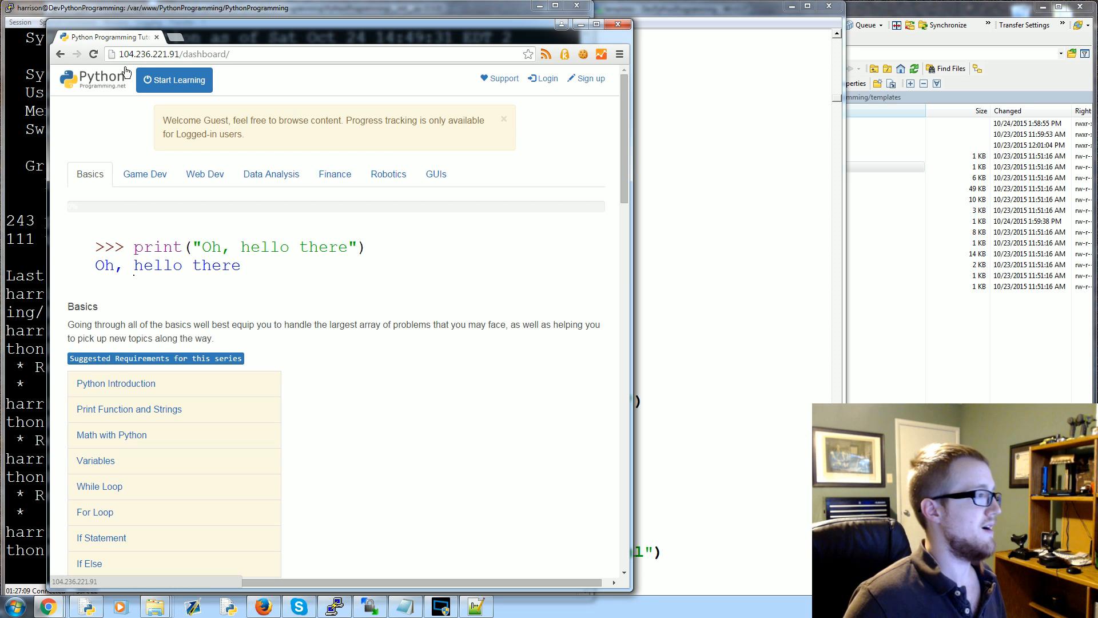
pyautogui.scroll(-5, 385, 219)
pyautogui.scroll(5, 386, 219)
pyautogui.scroll(-5, 357, 199)
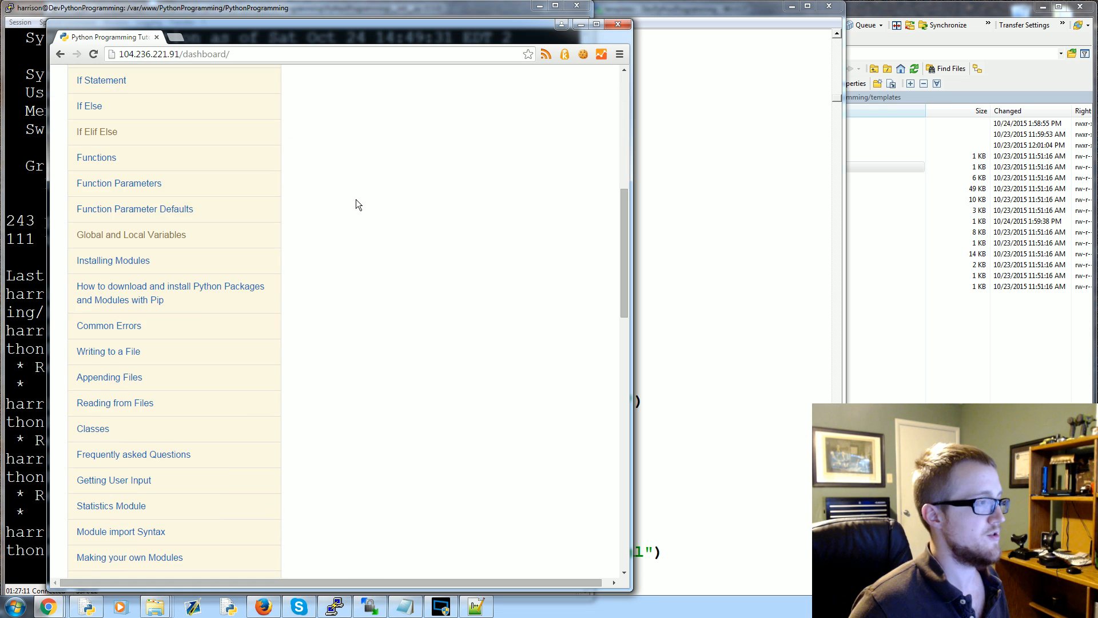
pyautogui.scroll(5, 347, 199)
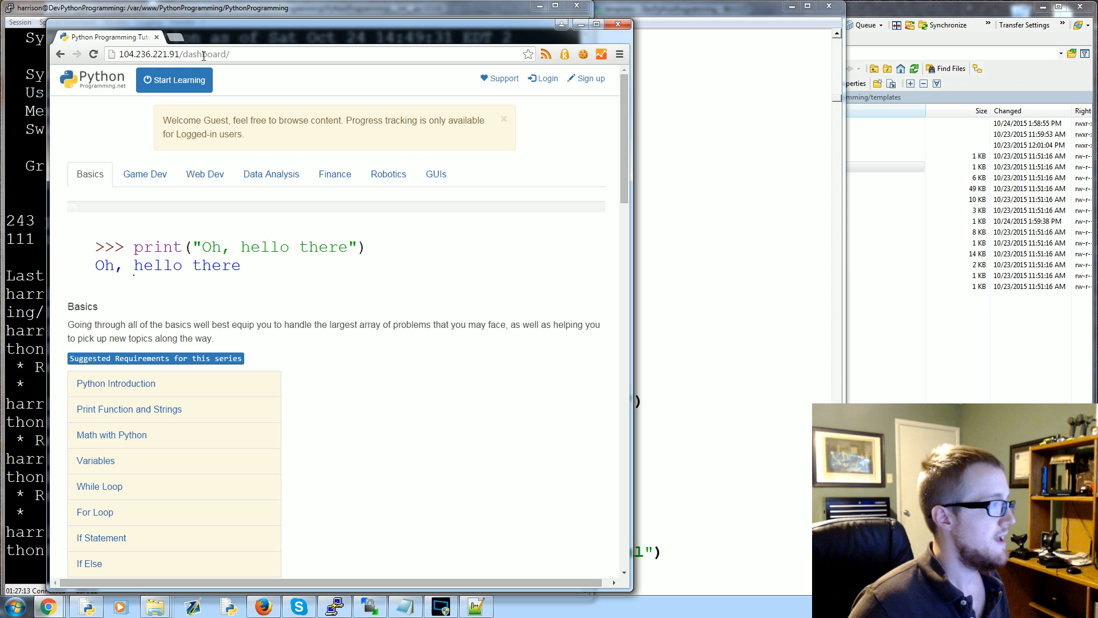
pyautogui.click(689, 109)
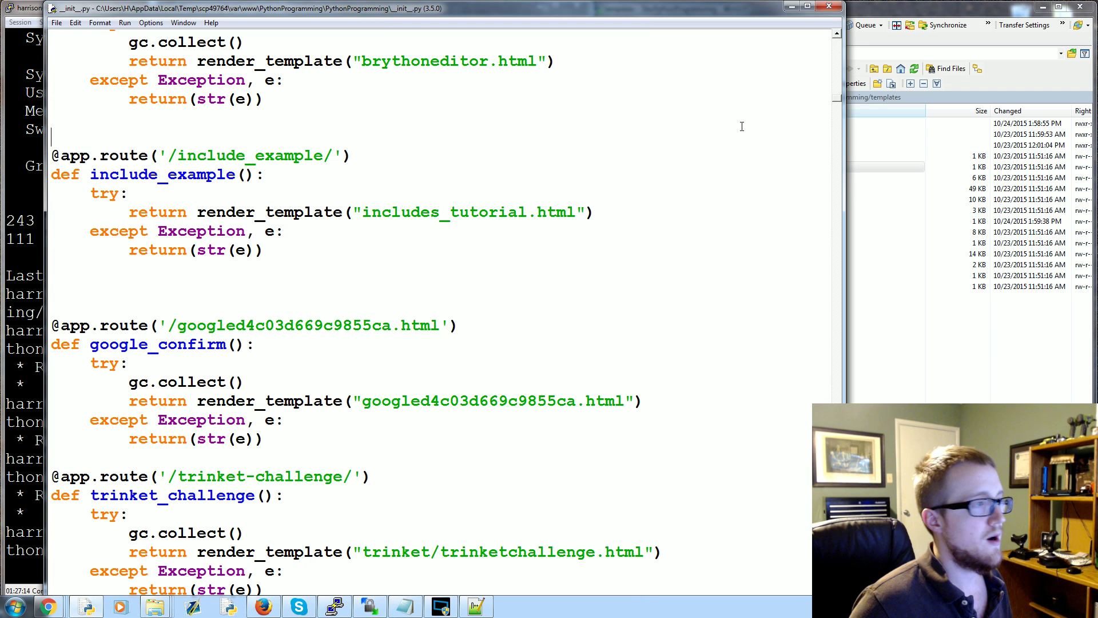
pyautogui.doubleClick(280, 156)
pyautogui.hotkey('ctrl', 'c')
pyautogui.moveTo(218, 11); pyautogui.dragTo(239, 53)
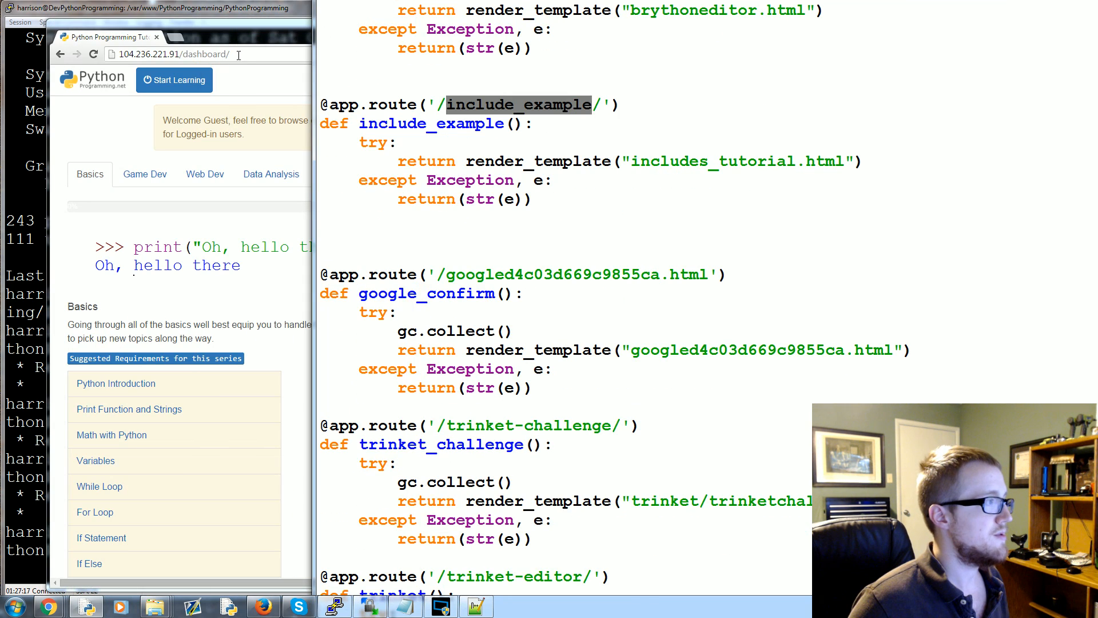
# Open the server's /include_example/ page, which shows Hi
pyautogui.doubleClick(212, 55)
pyautogui.hotkey('ctrl', 'v')
pyautogui.press('Return')
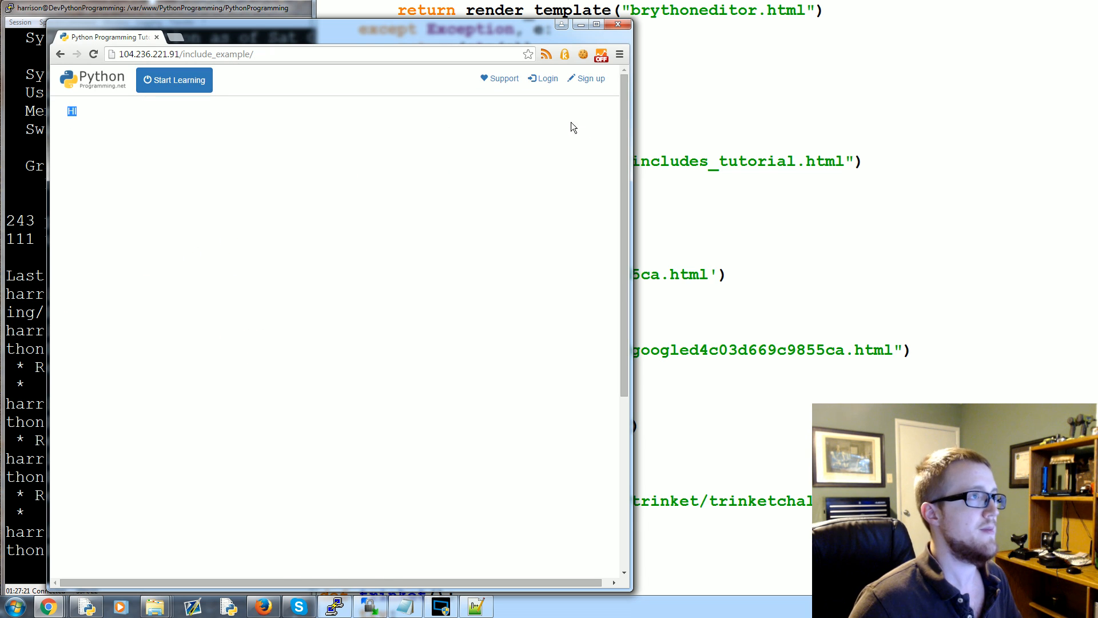
pyautogui.click(830, 139)
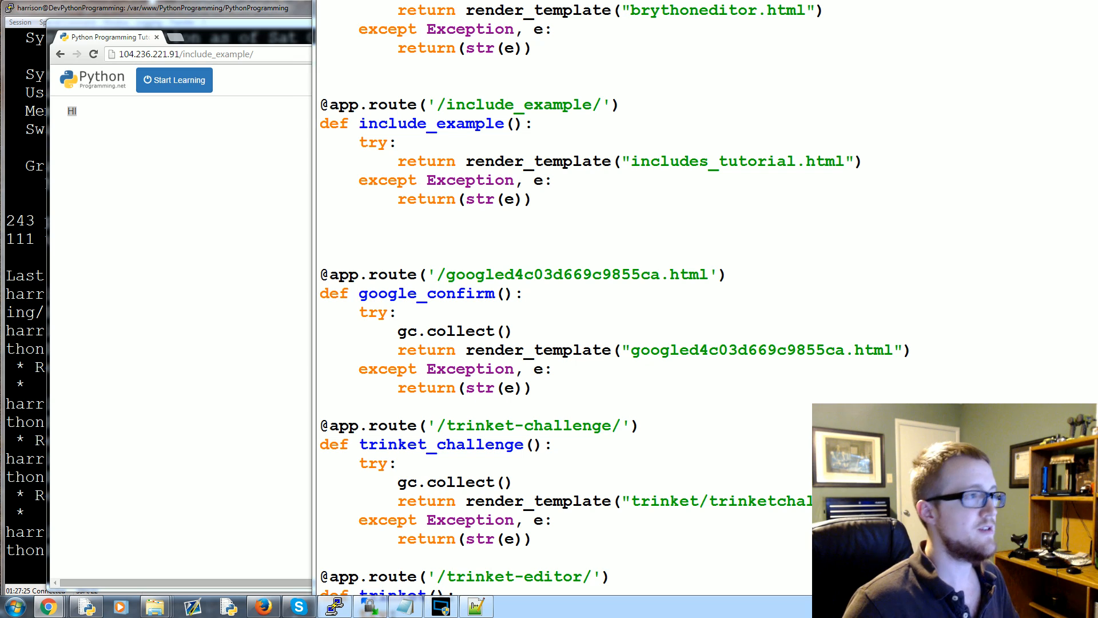
pyautogui.moveTo(652, 9)
pyautogui.mouseDown()
pyautogui.moveTo(578, 77)
pyautogui.moveTo(545, 54)
pyautogui.mouseUp()
# Replace the Hi paragraph with an empty {% include '' %} tag inside the container div
pyautogui.click(552, 28)
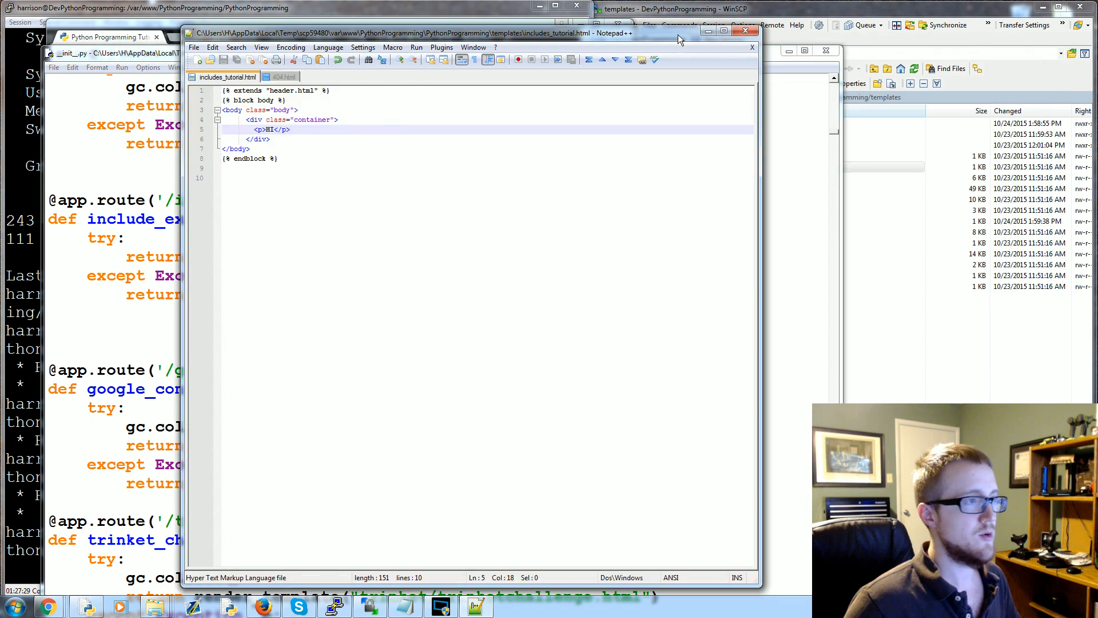
pyautogui.doubleClick(678, 34)
pyautogui.doubleClick(412, 10)
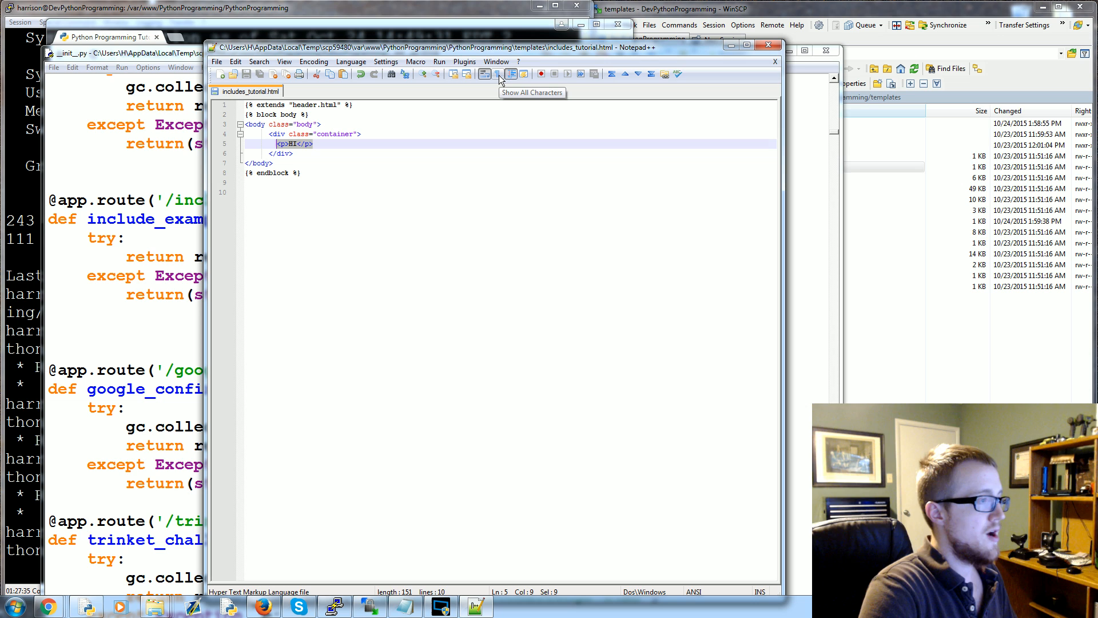
pyautogui.write('{{% %')
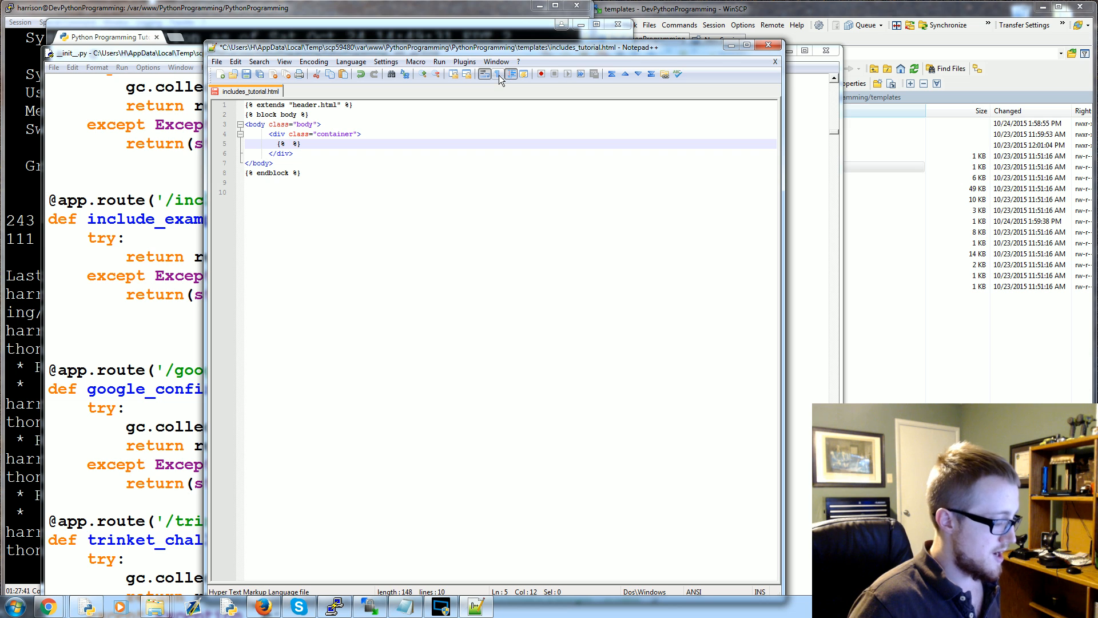
pyautogui.write("include '")
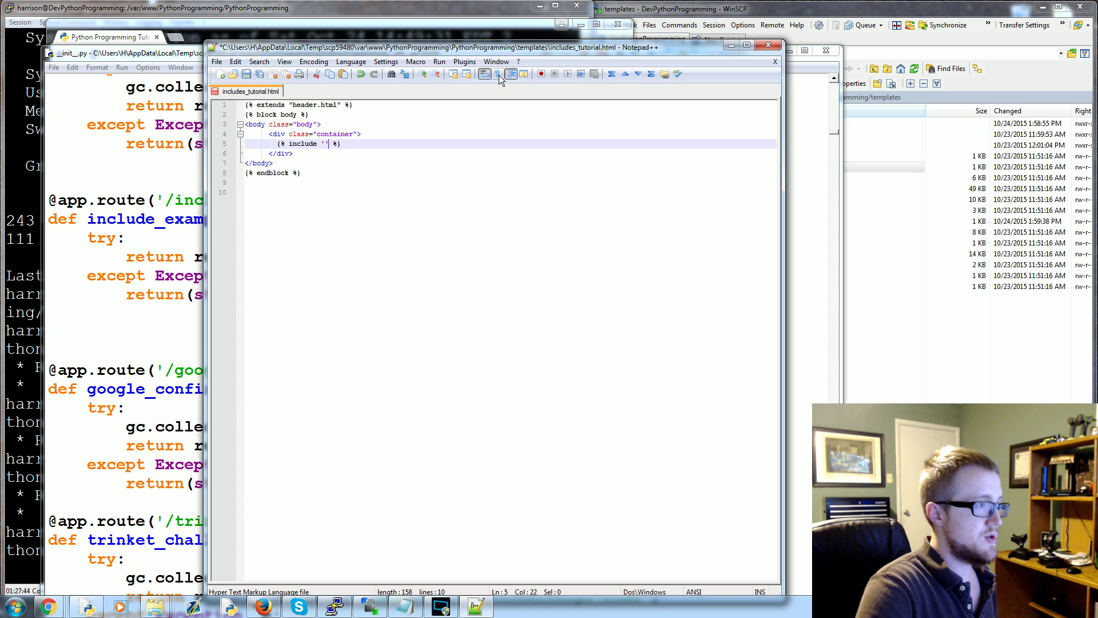
pyautogui.press('Left')
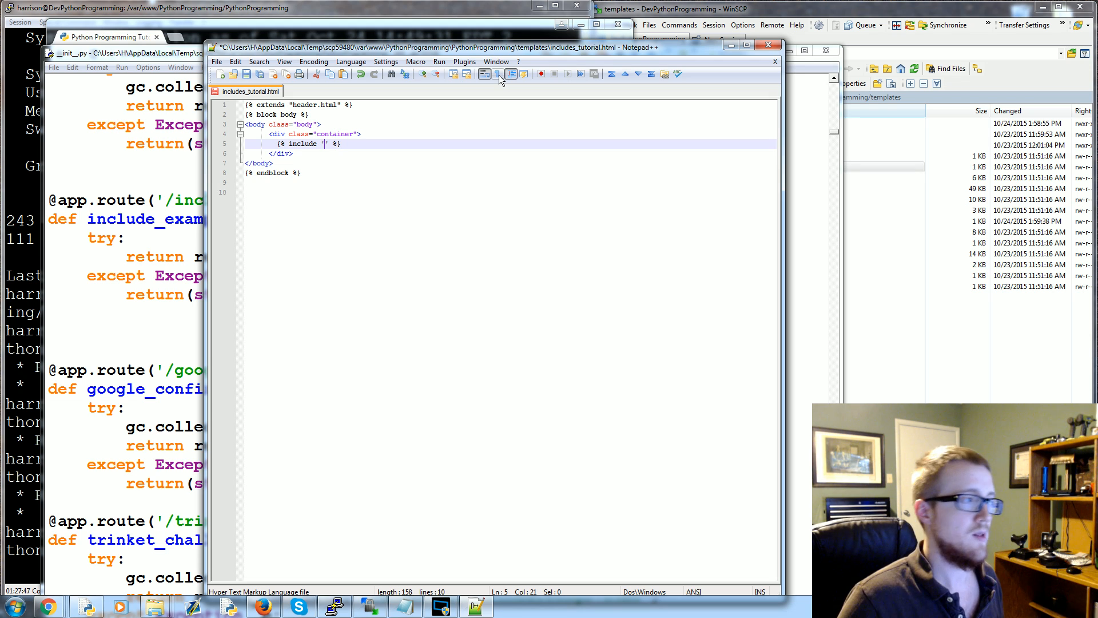
pyautogui.doubleClick(270, 105)
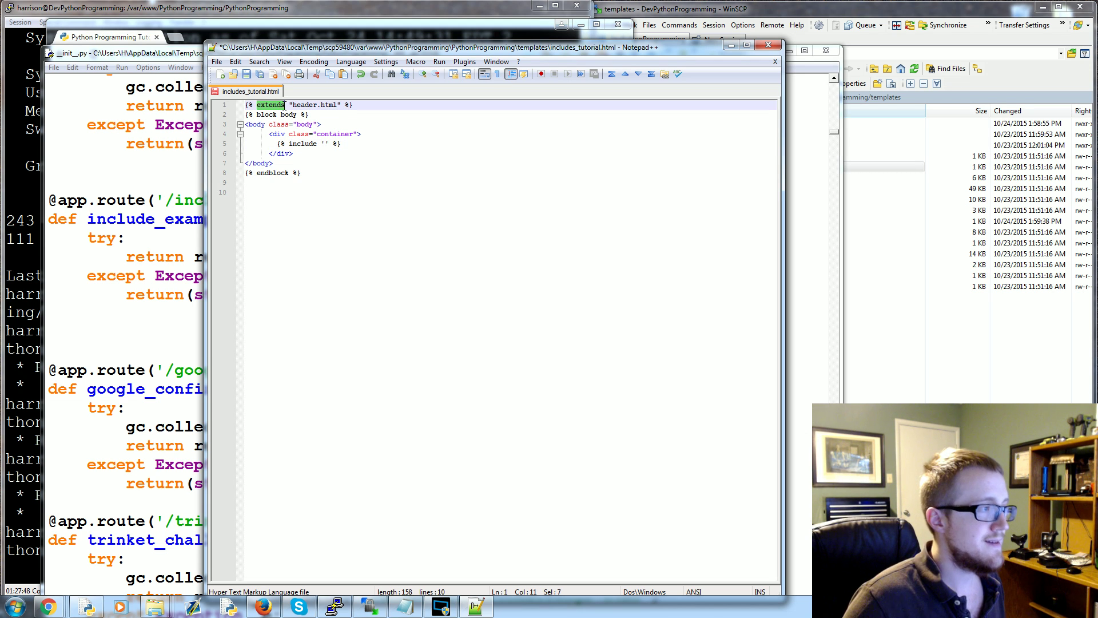
pyautogui.click(325, 144)
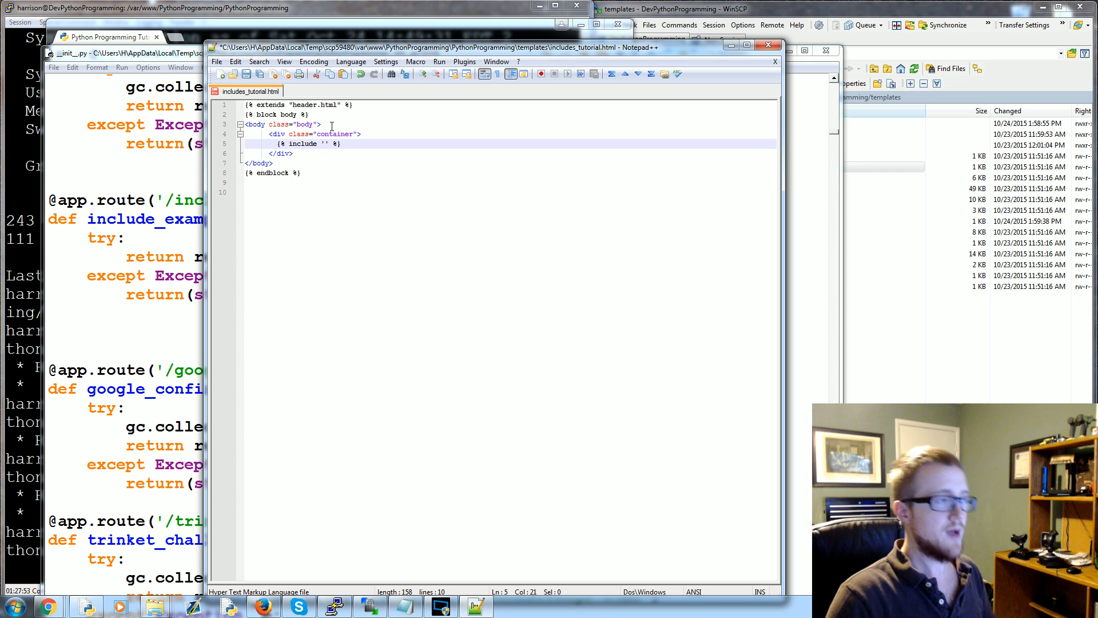
# Look over the template files in the server's templates folder in WinSCP
pyautogui.click(916, 310)
pyautogui.moveTo(842, 335)
pyautogui.mouseDown()
pyautogui.moveTo(734, 146)
pyautogui.moveTo(723, 161)
pyautogui.mouseUp()
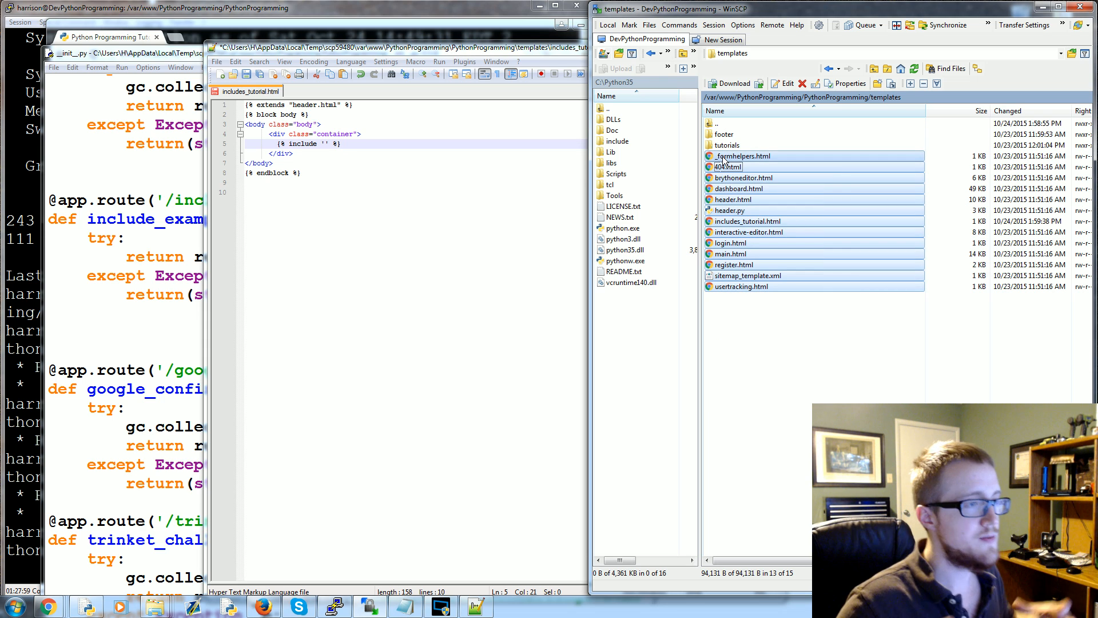
pyautogui.click(776, 342)
pyautogui.moveTo(904, 488); pyautogui.dragTo(709, 160)
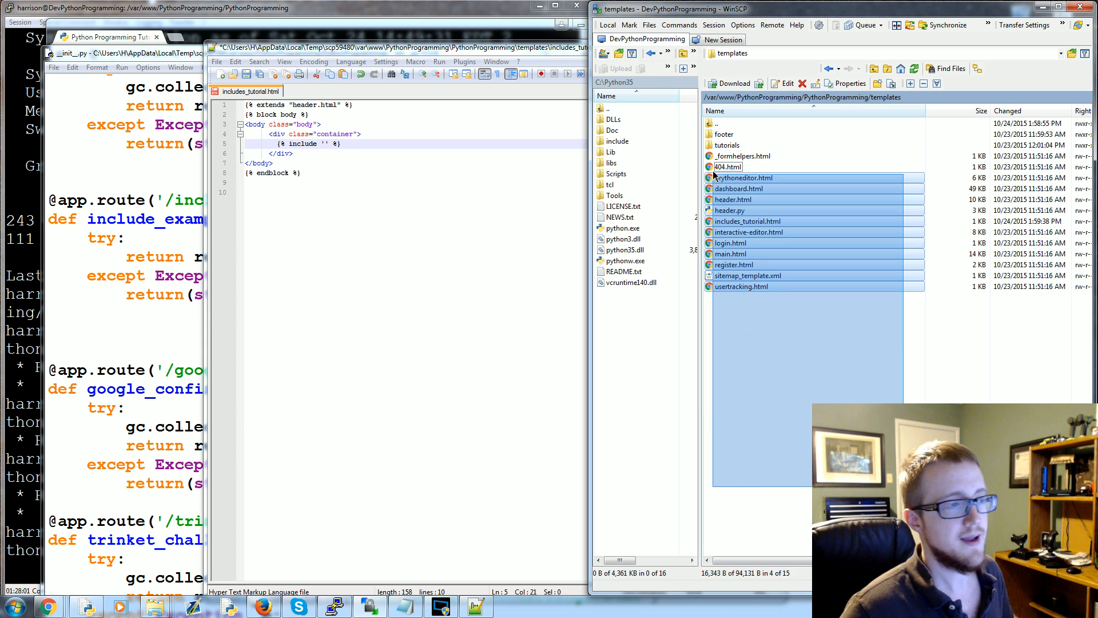
pyautogui.moveTo(741, 313); pyautogui.dragTo(859, 412)
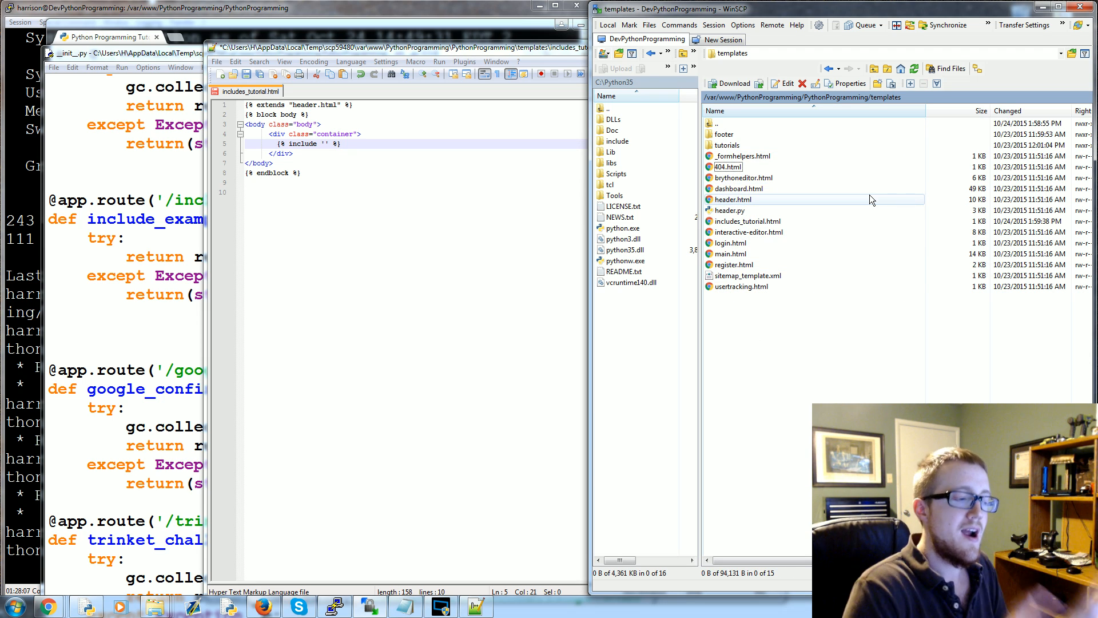
# Create a new includes directory inside the server's templates folder
pyautogui.rightClick(736, 315)
pyautogui.click(893, 389)
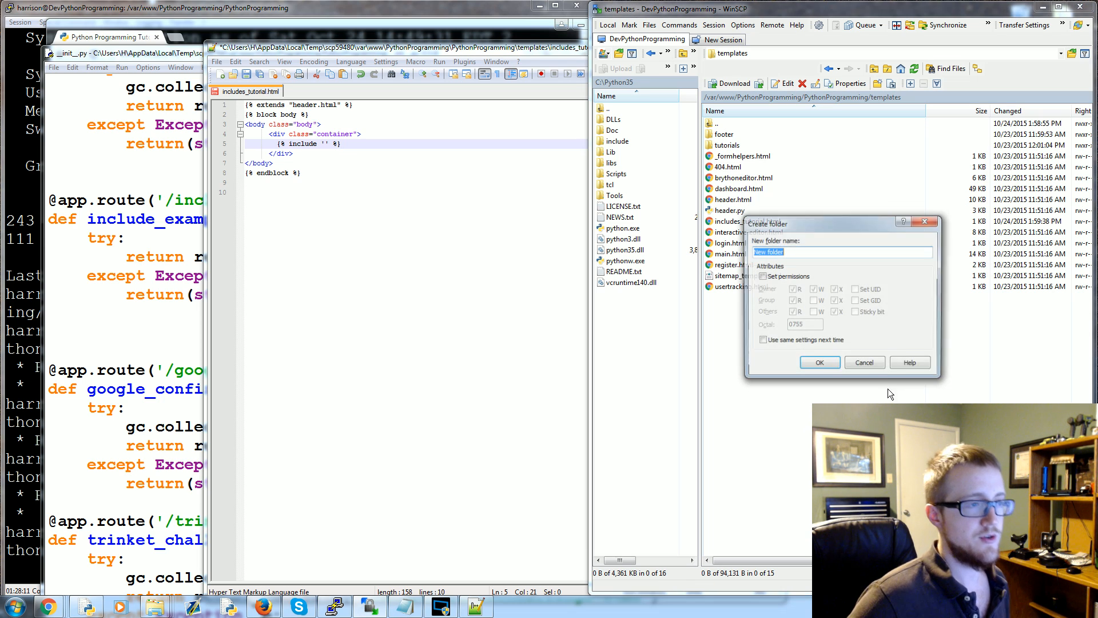
pyautogui.write('in')
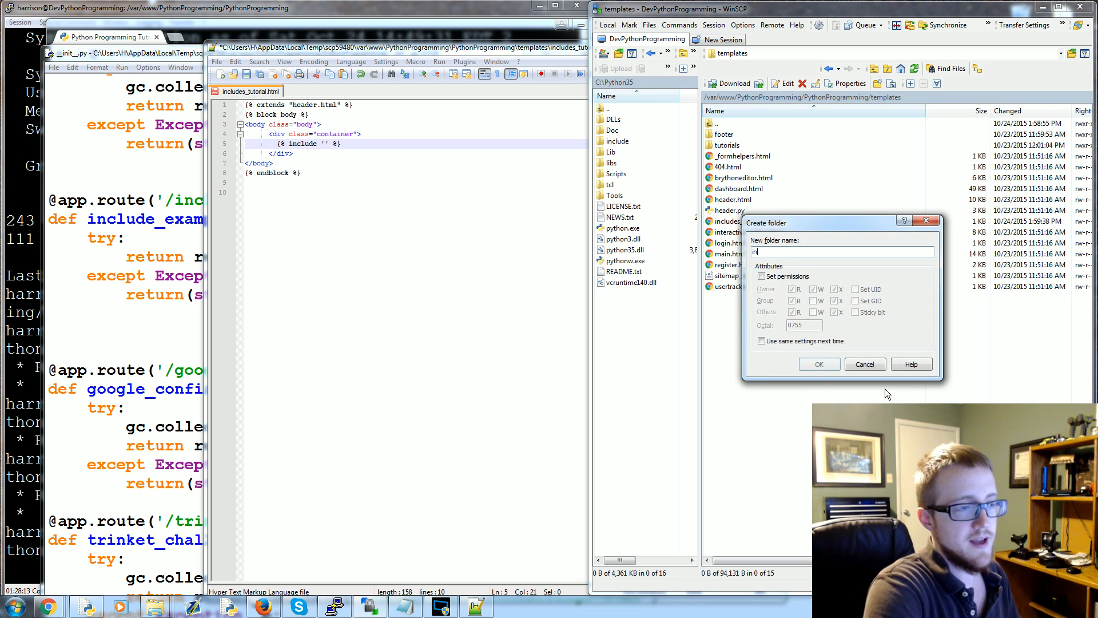
pyautogui.write('cludes')
pyautogui.press('Return')
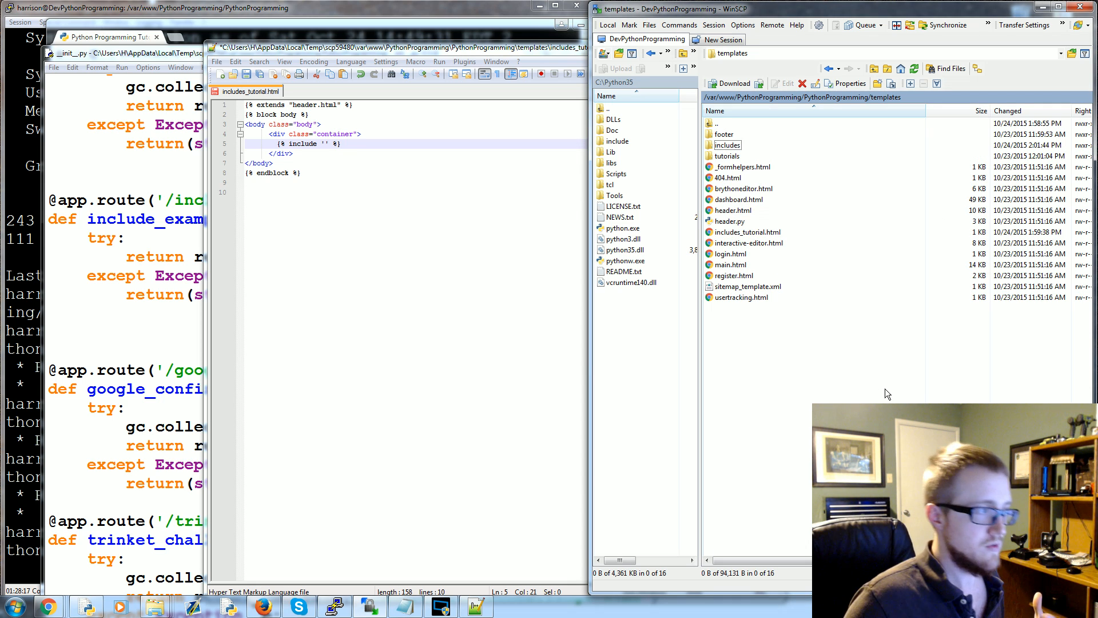
# Fill the include tag with includes/commentbox.html and save the template
pyautogui.click(325, 144)
pyautogui.write('includes')
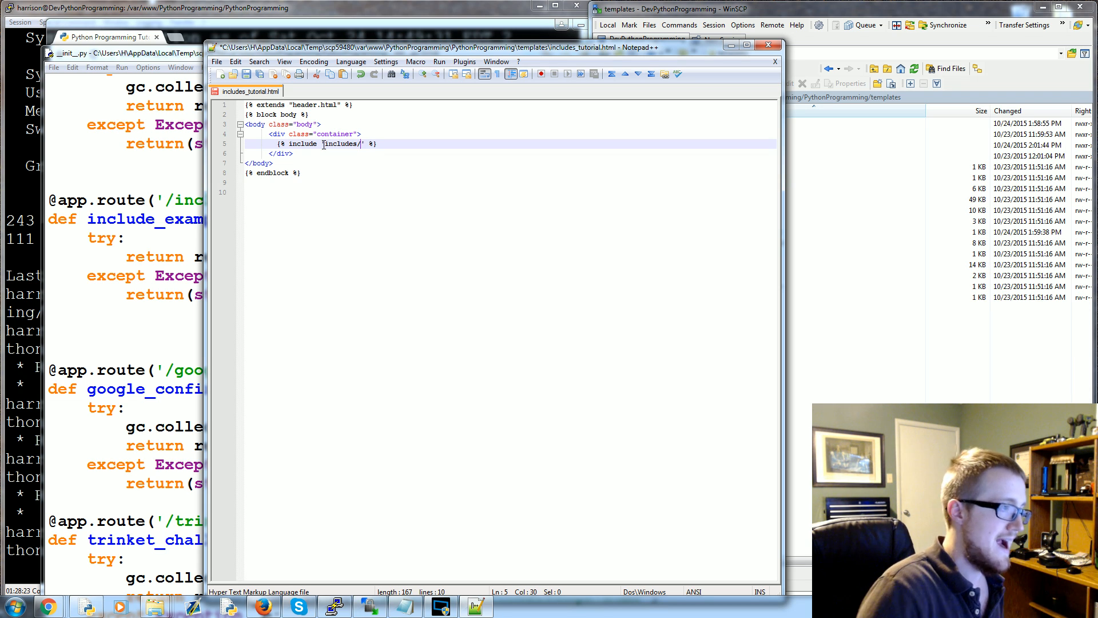
pyautogui.write('/')
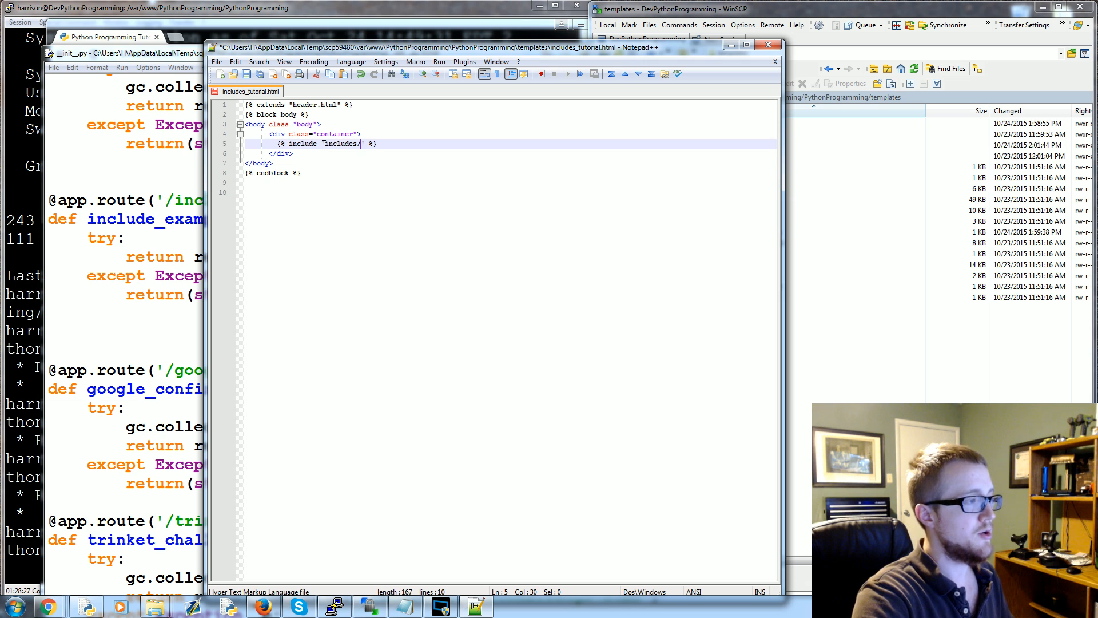
pyautogui.write('dommentbox.html')
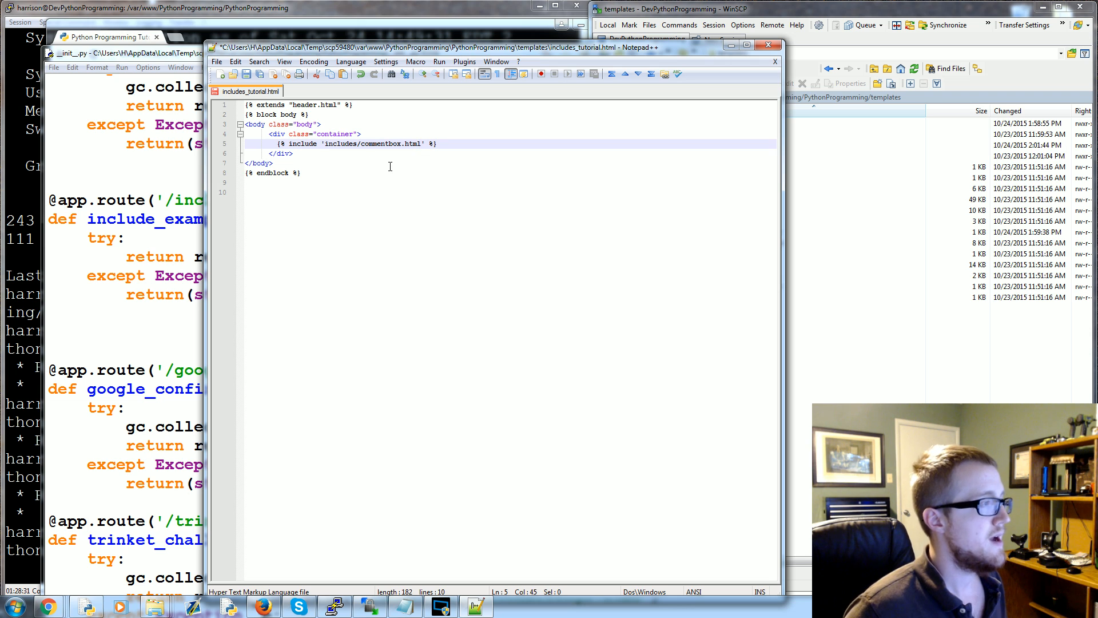
pyautogui.moveTo(423, 143); pyautogui.dragTo(374, 144)
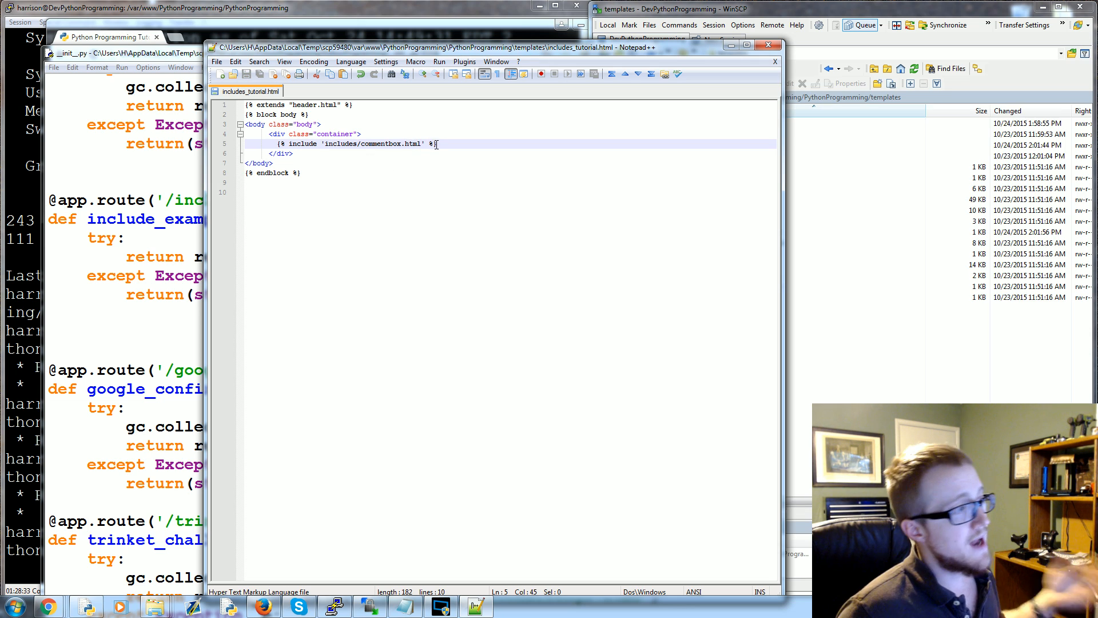
pyautogui.click(380, 143)
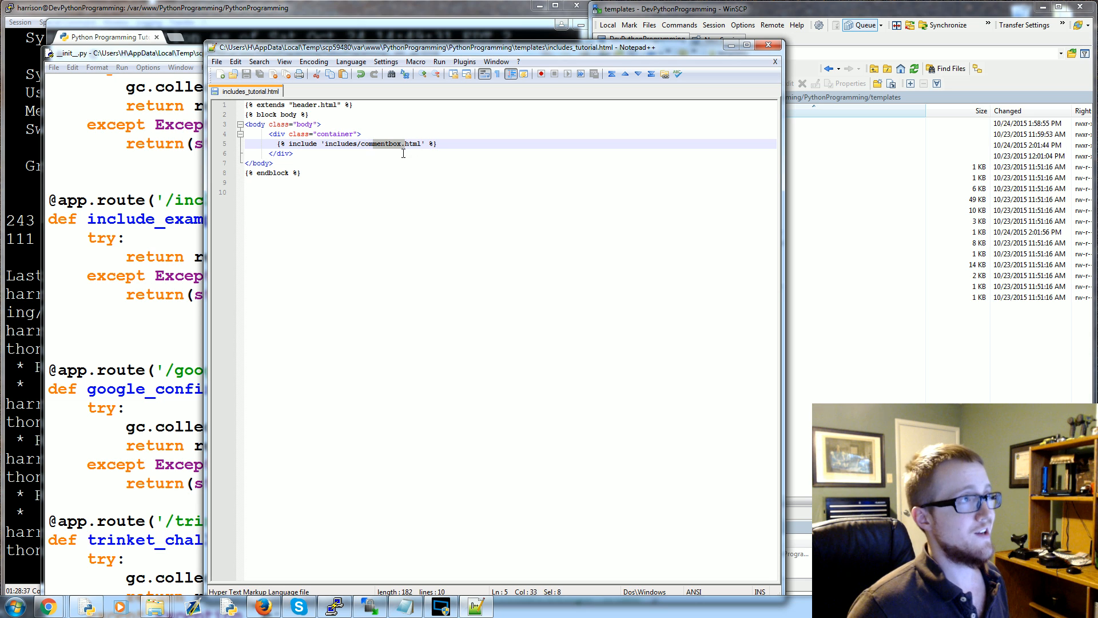
pyautogui.click(1004, 362)
# Create commentbox.html inside the includes folder and open it for editing
pyautogui.click(728, 145)
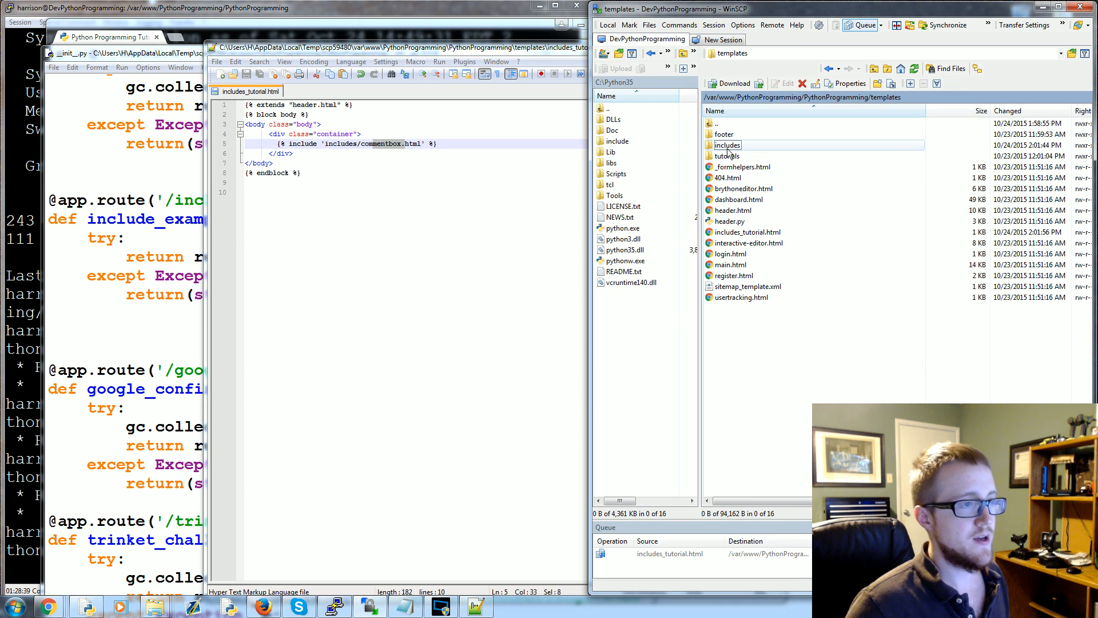
pyautogui.doubleClick(728, 145)
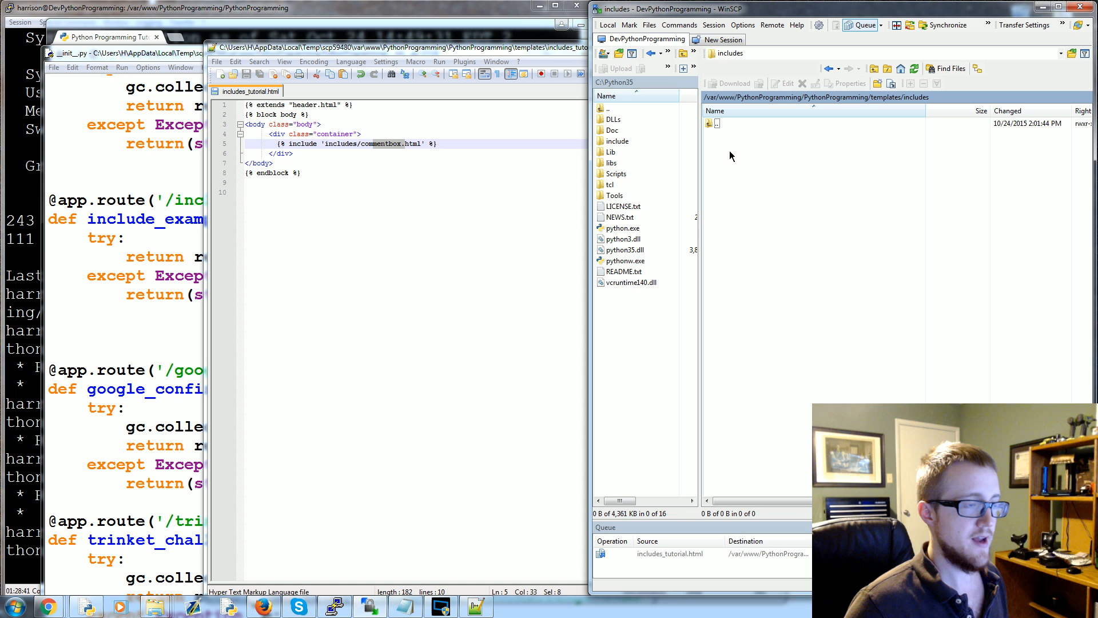
pyautogui.rightClick(729, 150)
pyautogui.click(894, 224)
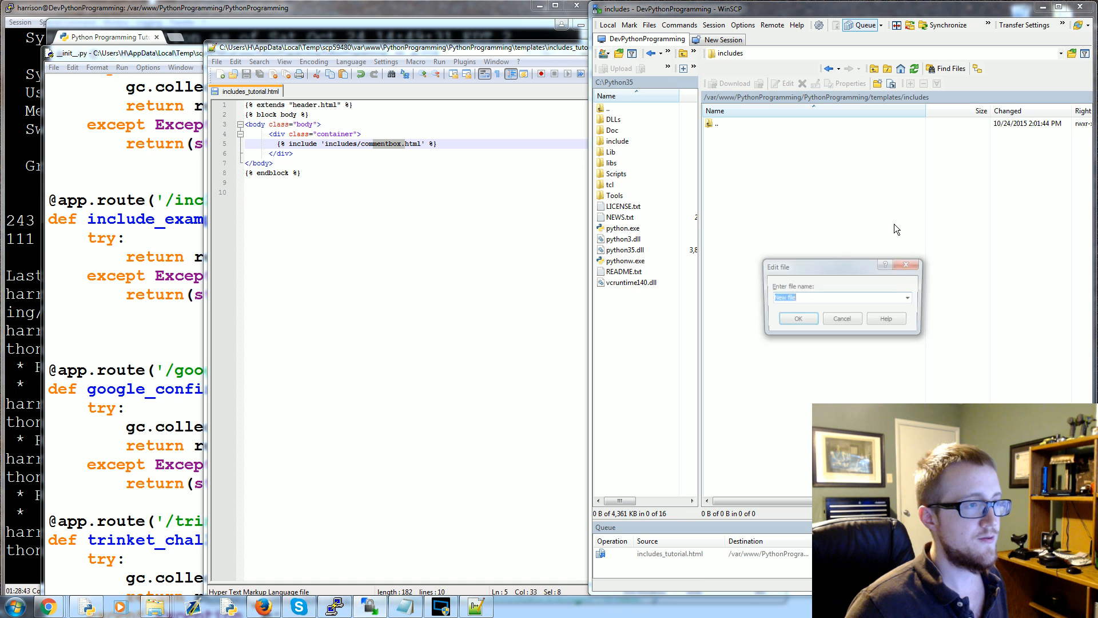
pyautogui.write('commentbo')
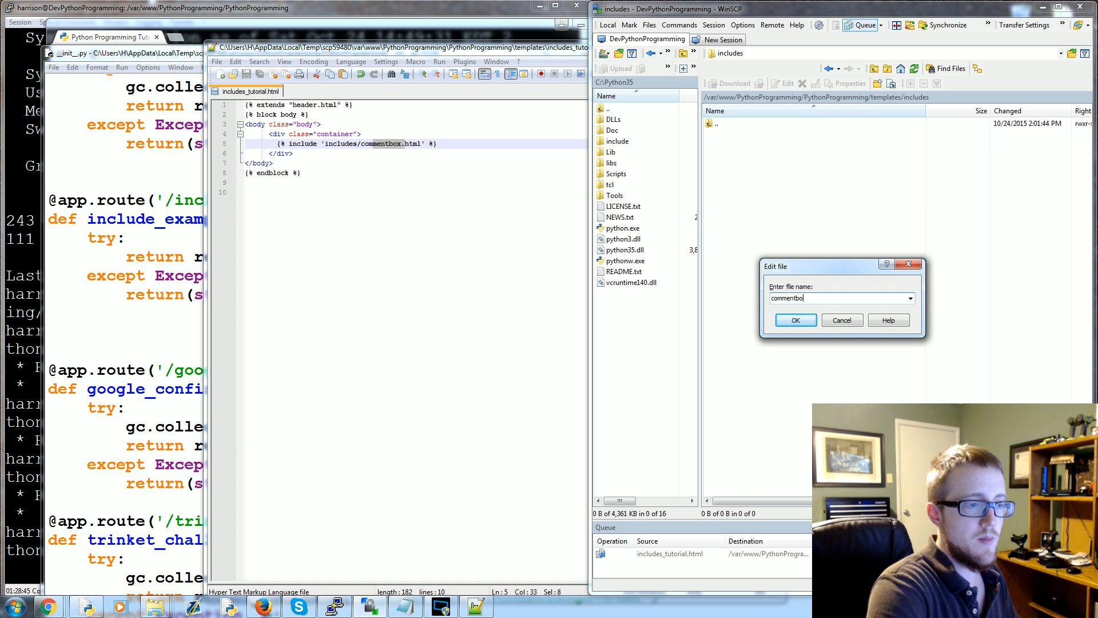
pyautogui.write('x.html')
pyautogui.press('Return')
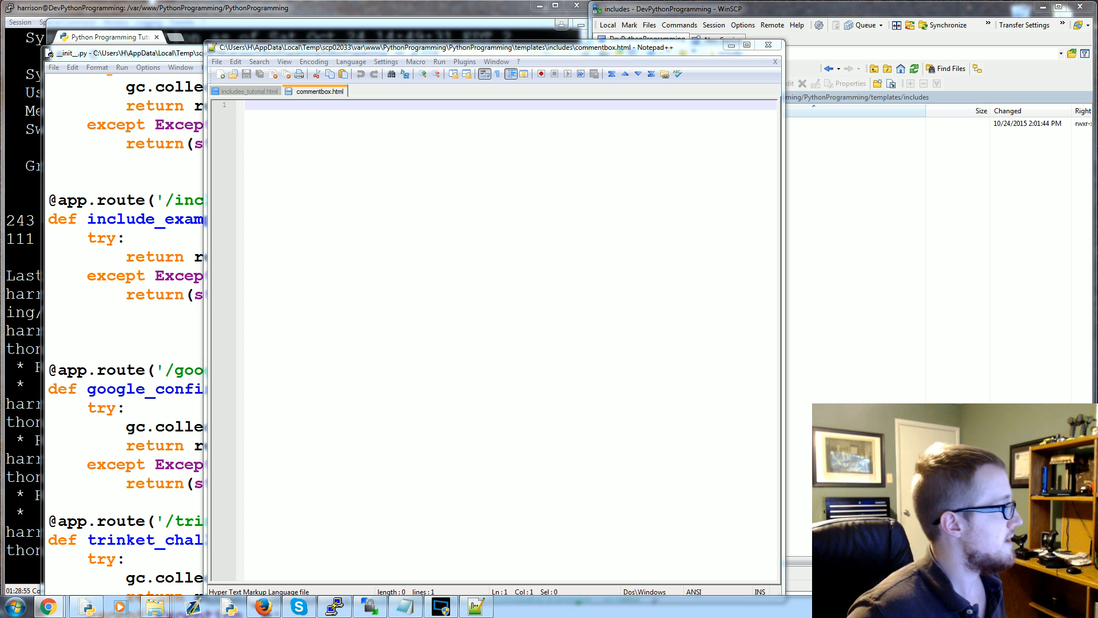
# Review the {% if session['logged_in'] %} check at the top of commentbox.html
pyautogui.click(171, 243)
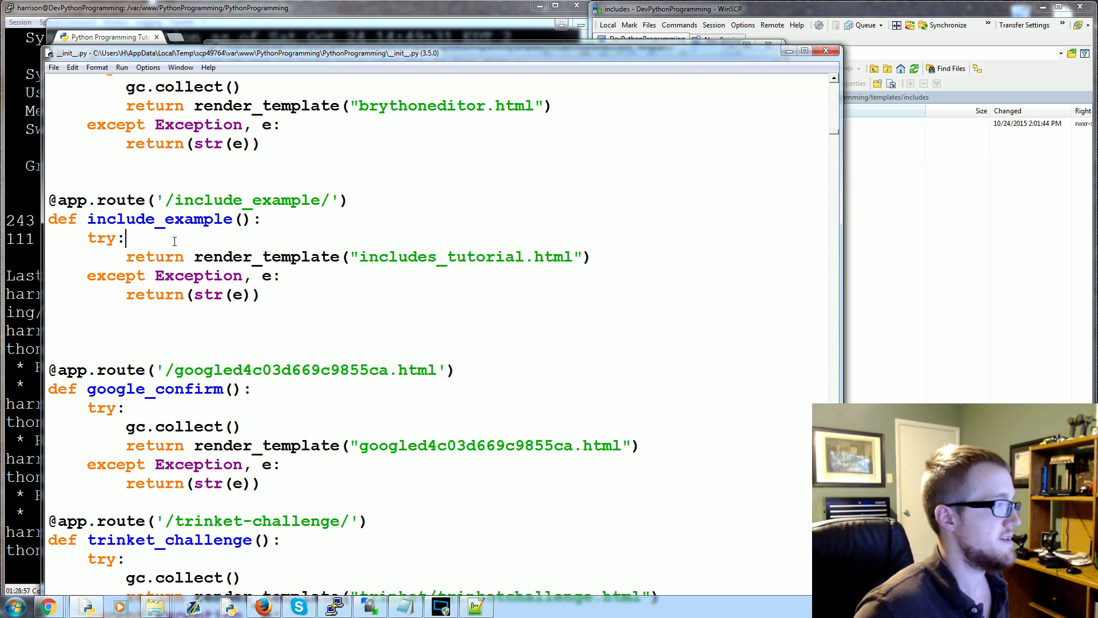
pyautogui.click(348, 40)
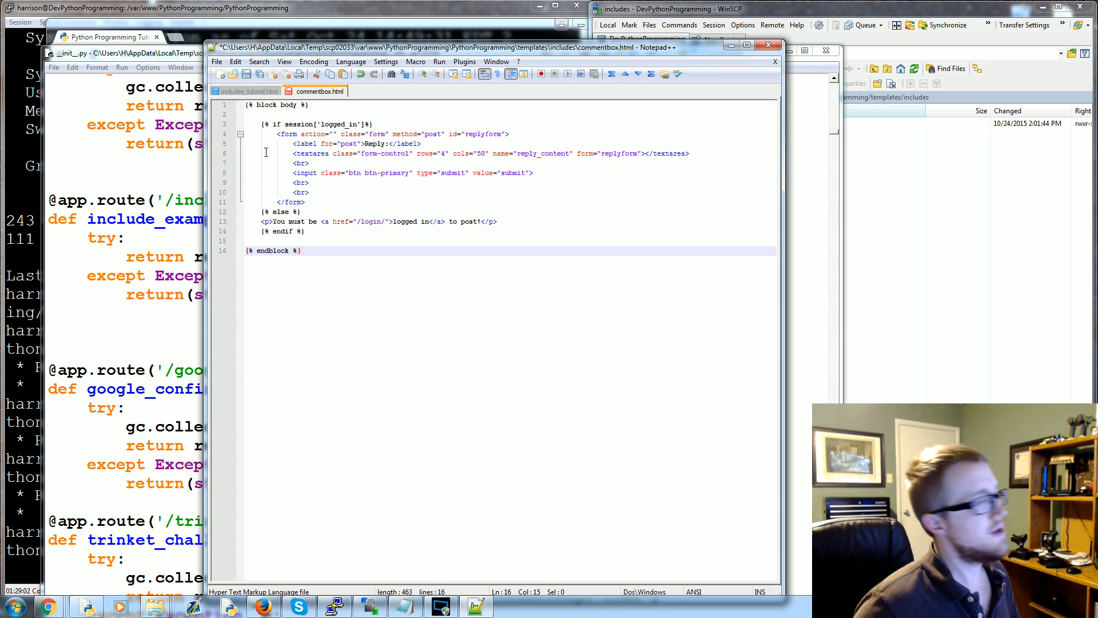
pyautogui.click(296, 135)
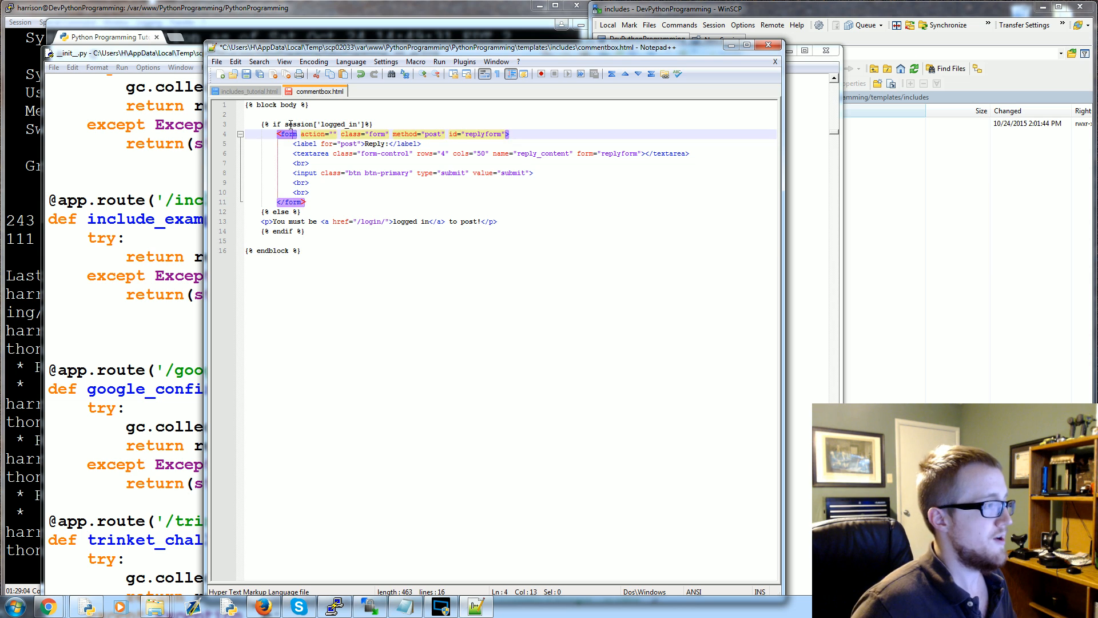
pyautogui.click(288, 116)
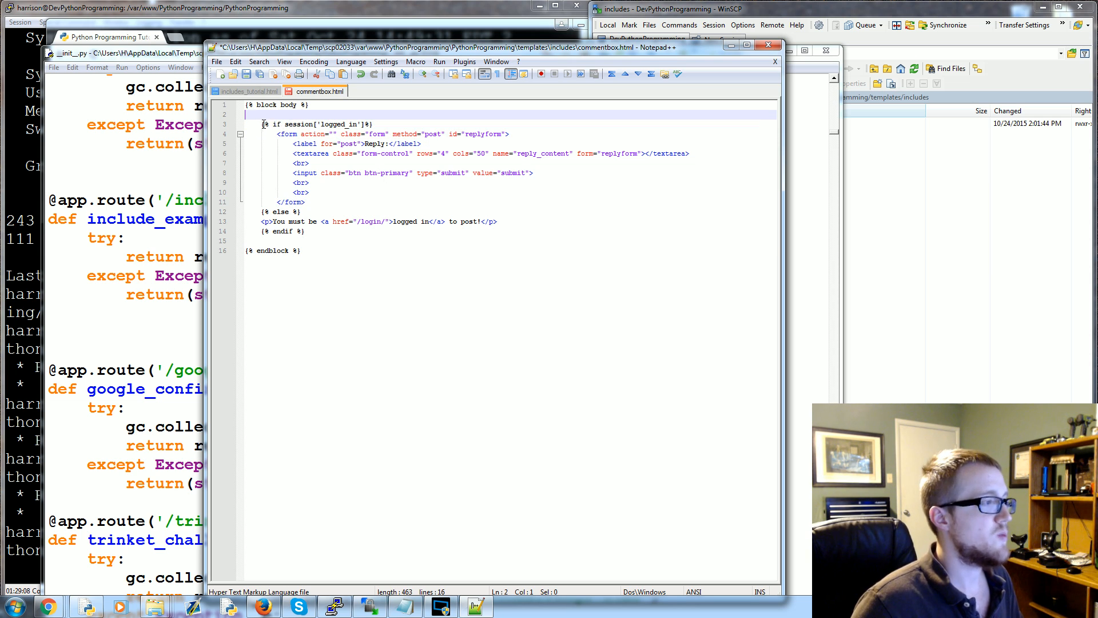
pyautogui.moveTo(263, 124); pyautogui.dragTo(373, 125)
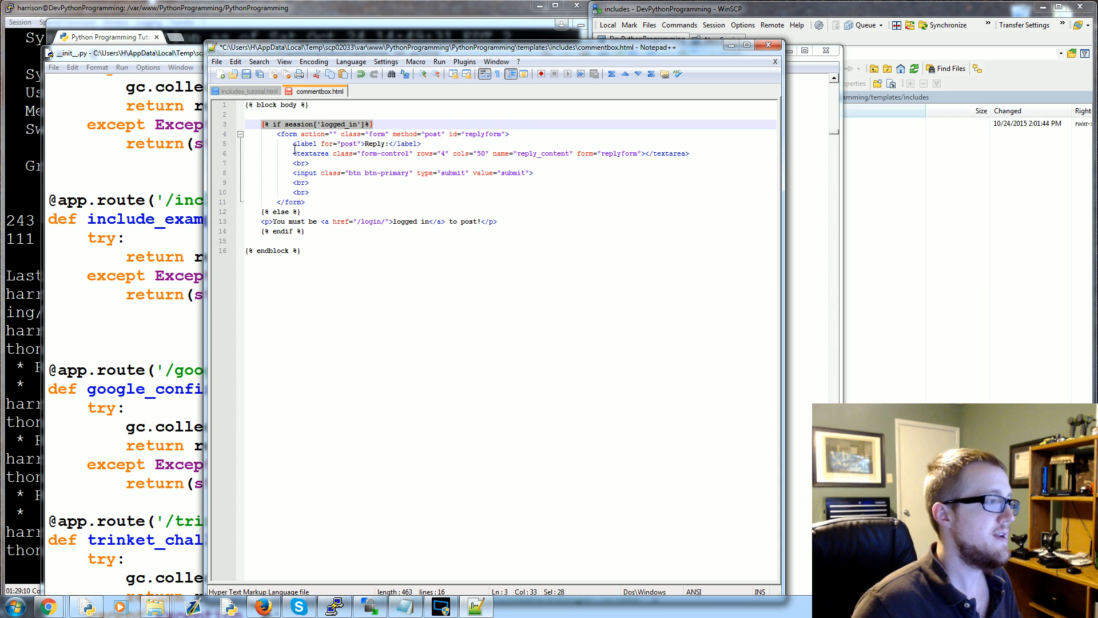
pyautogui.moveTo(283, 124)
pyautogui.mouseDown()
pyautogui.moveTo(250, 114)
pyautogui.moveTo(373, 124)
pyautogui.mouseUp()
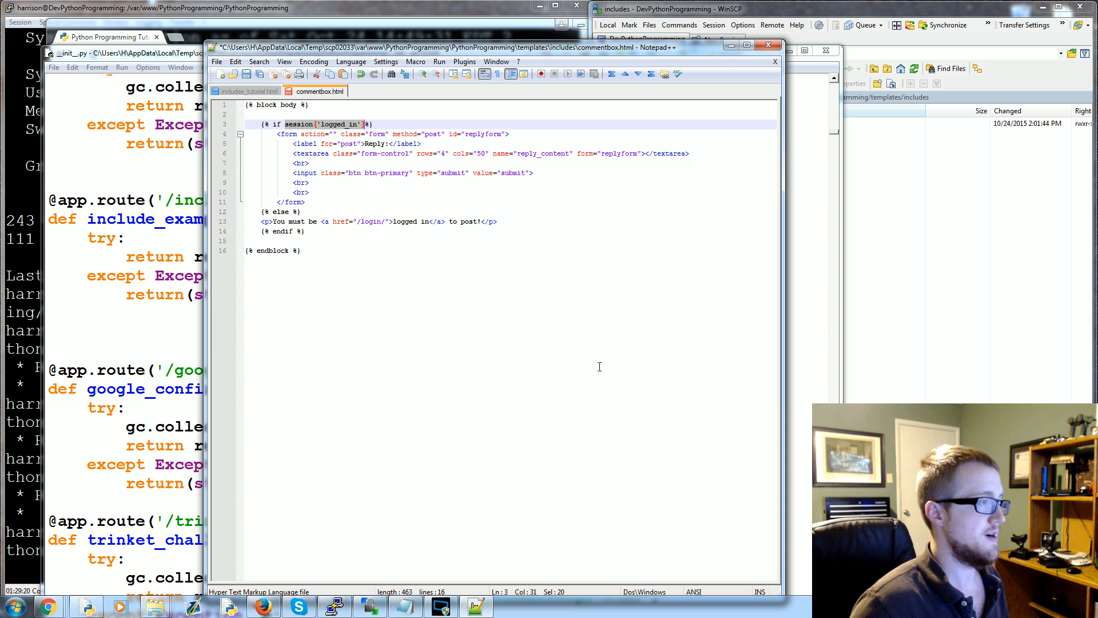
pyautogui.click(527, 193)
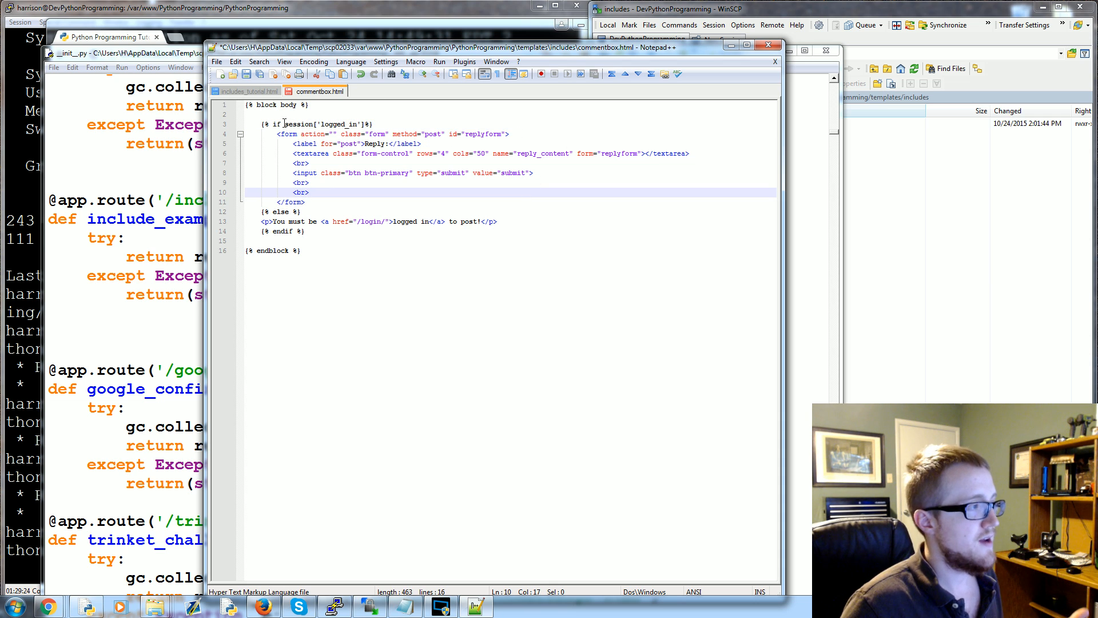
# Review the Reply form, the else 'logged in to post' message and endif, then save commentbox.html to the server
pyautogui.moveTo(265, 124); pyautogui.dragTo(373, 125)
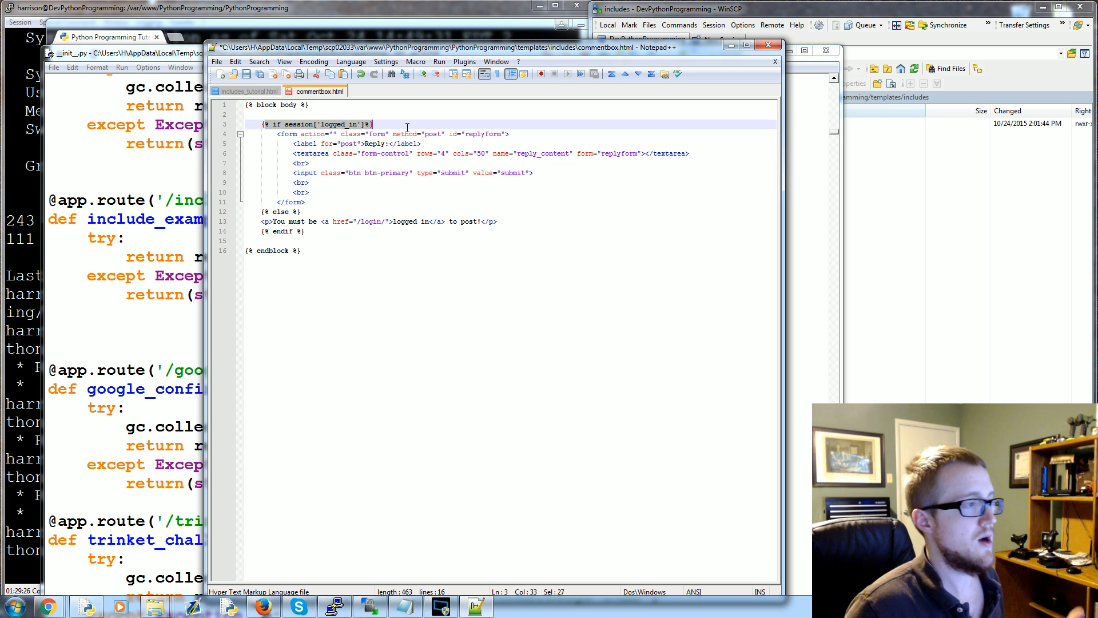
pyautogui.moveTo(309, 202); pyautogui.dragTo(241, 134)
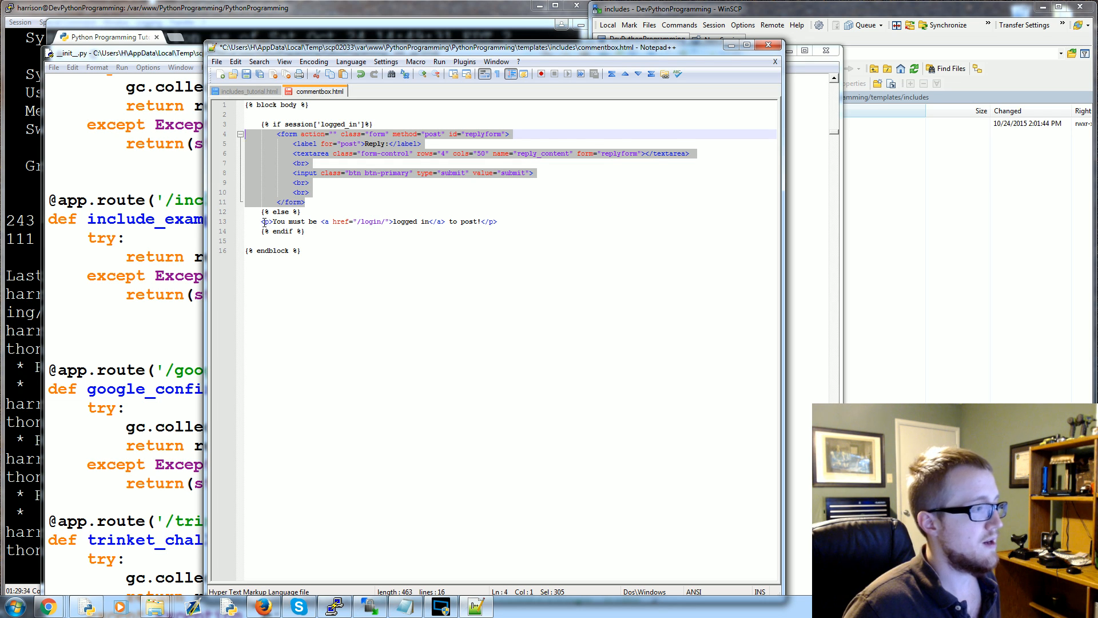
pyautogui.moveTo(262, 222); pyautogui.dragTo(497, 221)
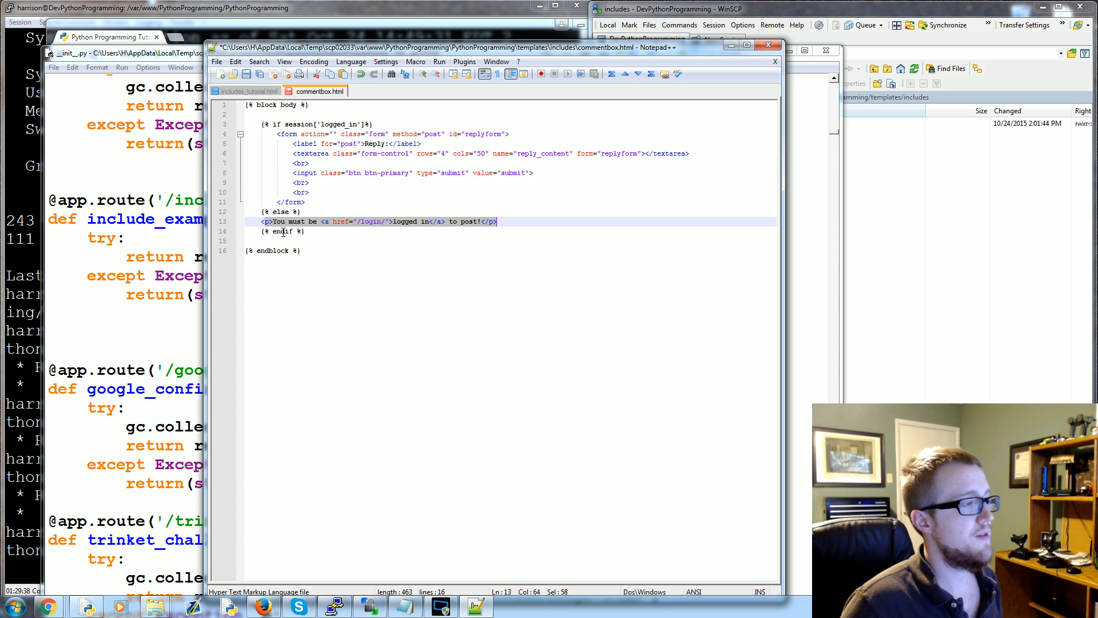
pyautogui.moveTo(274, 232); pyautogui.dragTo(305, 232)
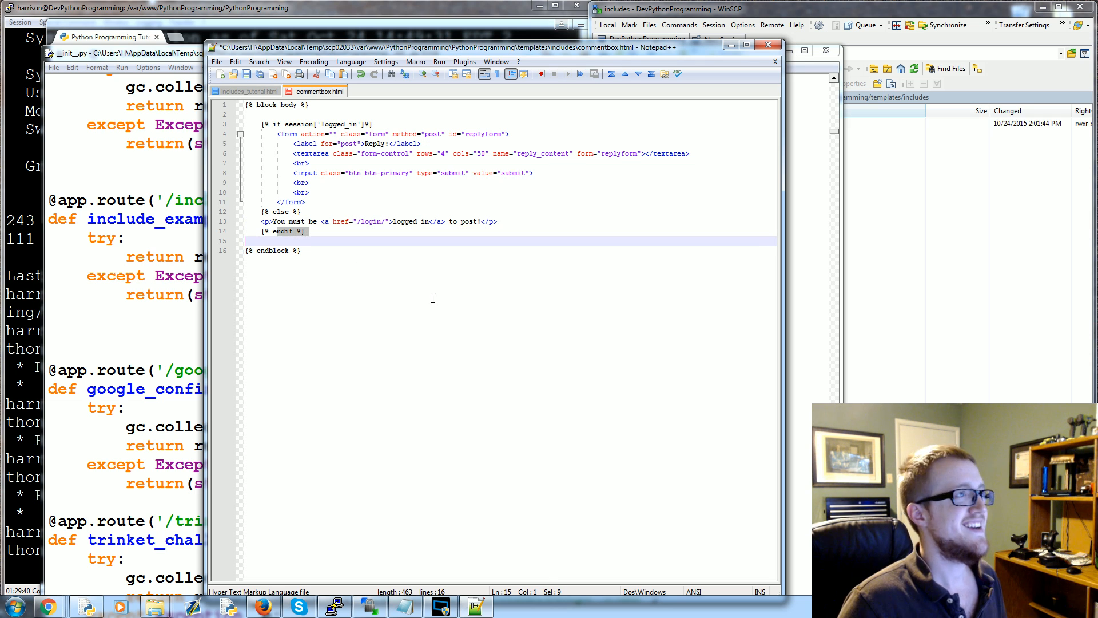
pyautogui.hotkey('ctrl', 's')
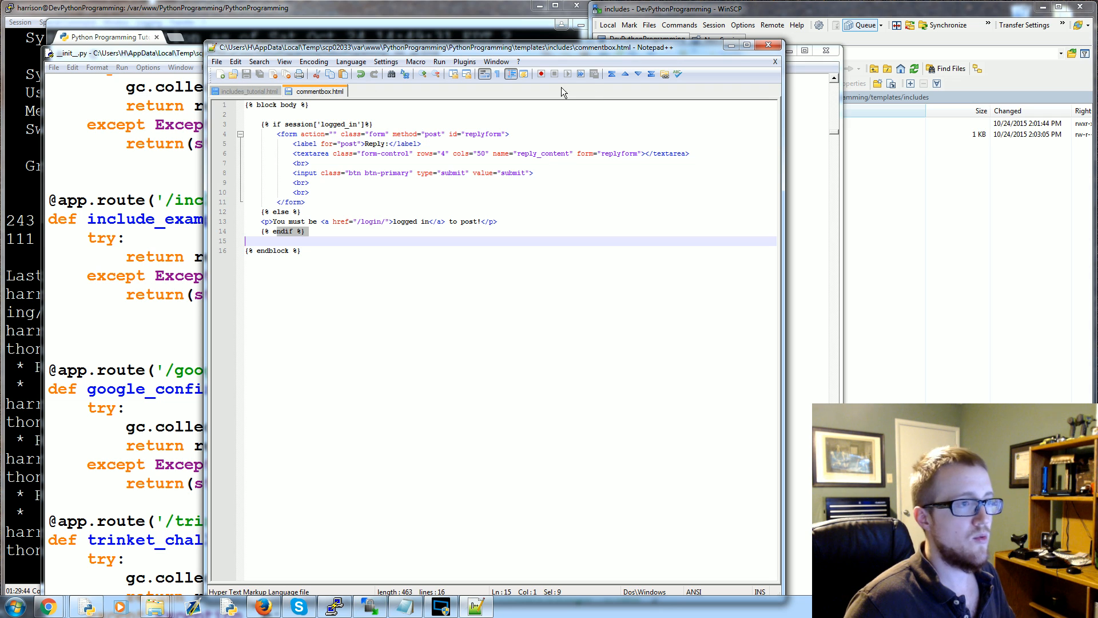
# Reload include_example in Chrome, then log in with the saved credentials
pyautogui.click(112, 41)
pyautogui.moveTo(120, 32); pyautogui.dragTo(215, 17)
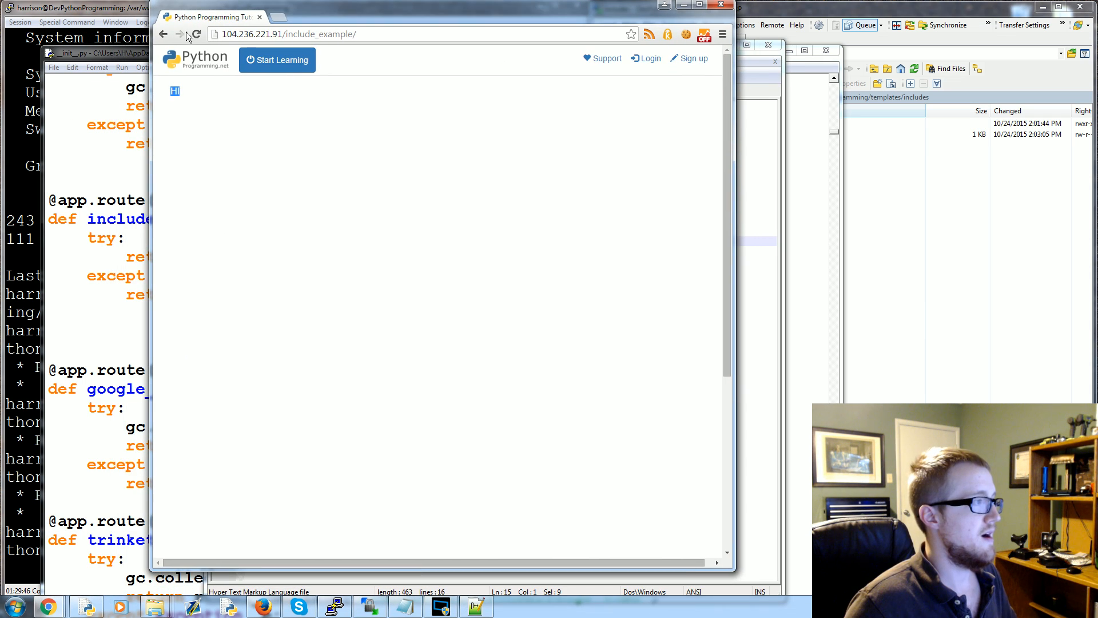
pyautogui.click(198, 33)
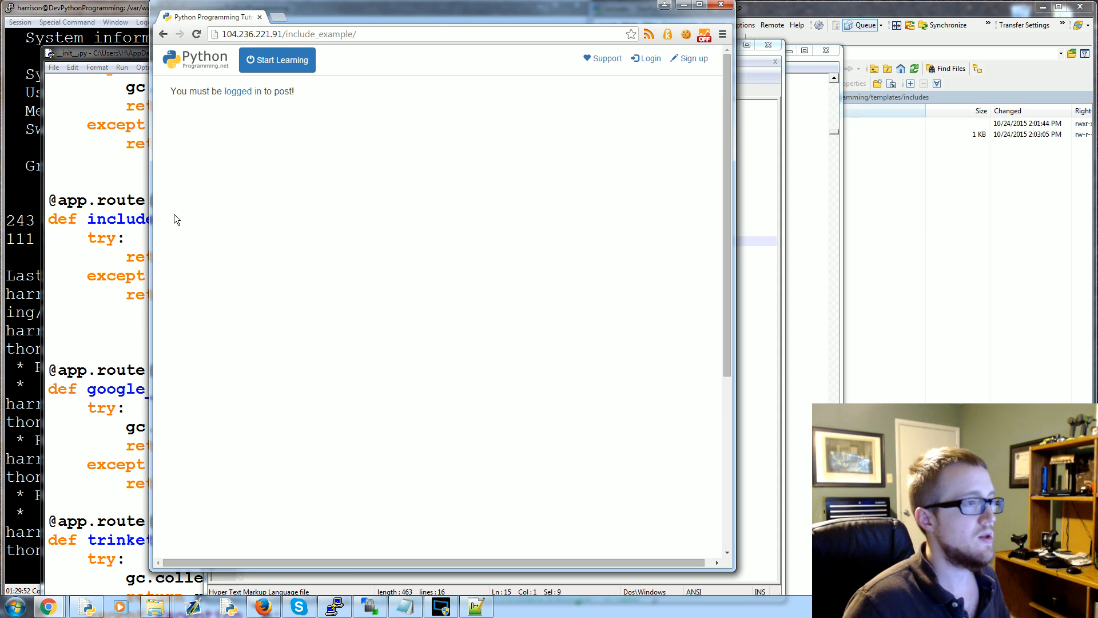
pyautogui.click(651, 59)
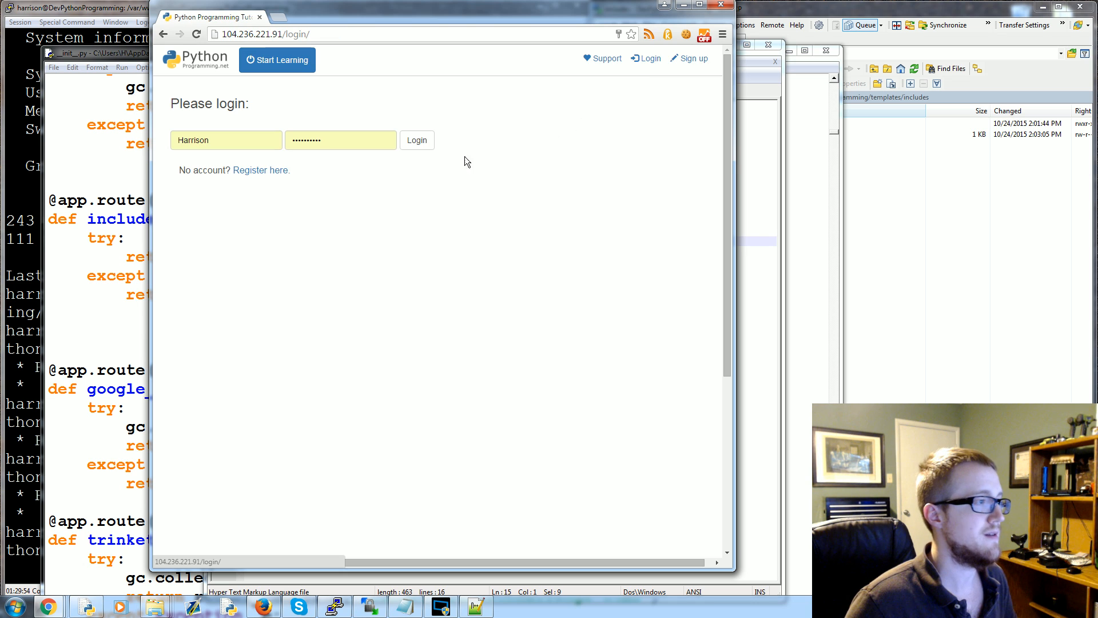
pyautogui.click(417, 140)
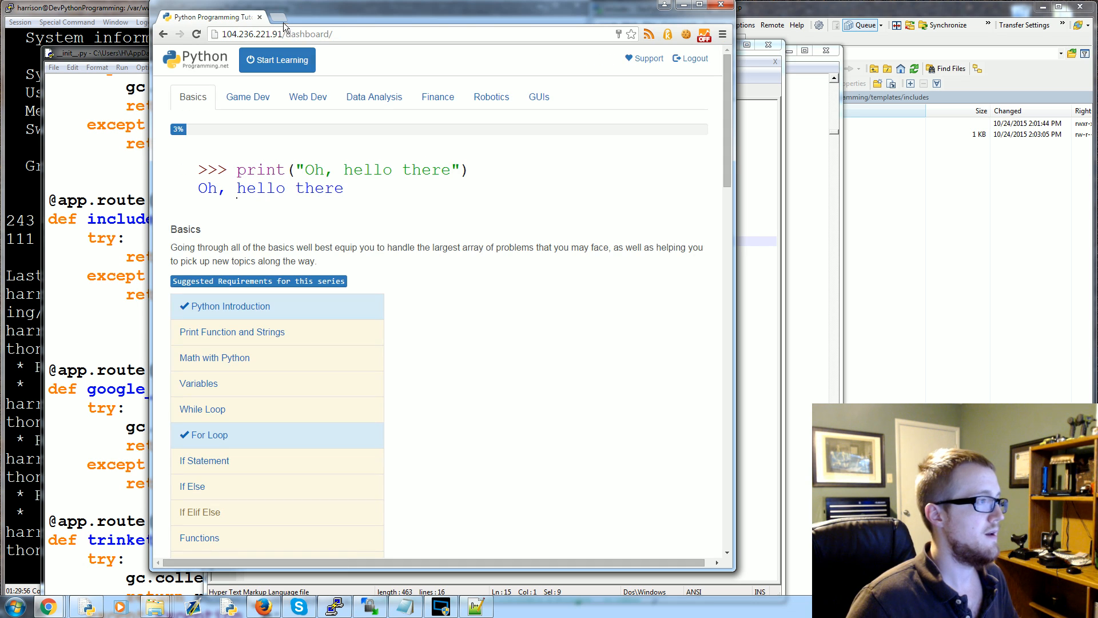
# Return to /include_example/ and reload it logged in so the Reply box with submit button appears
pyautogui.click(165, 35)
pyautogui.click(196, 34)
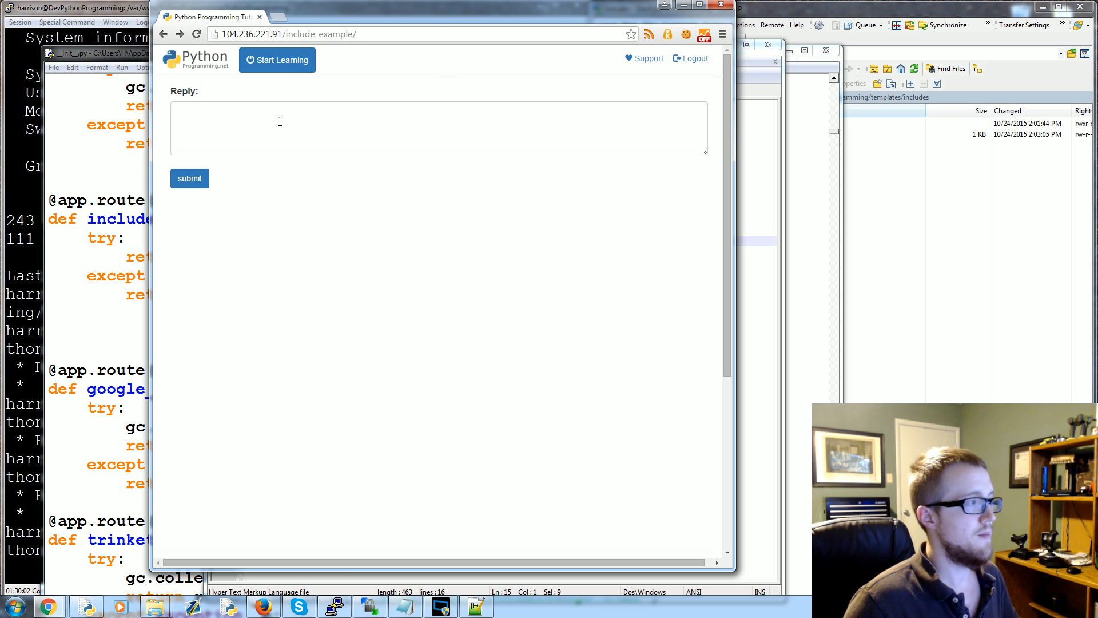
pyautogui.click(278, 121)
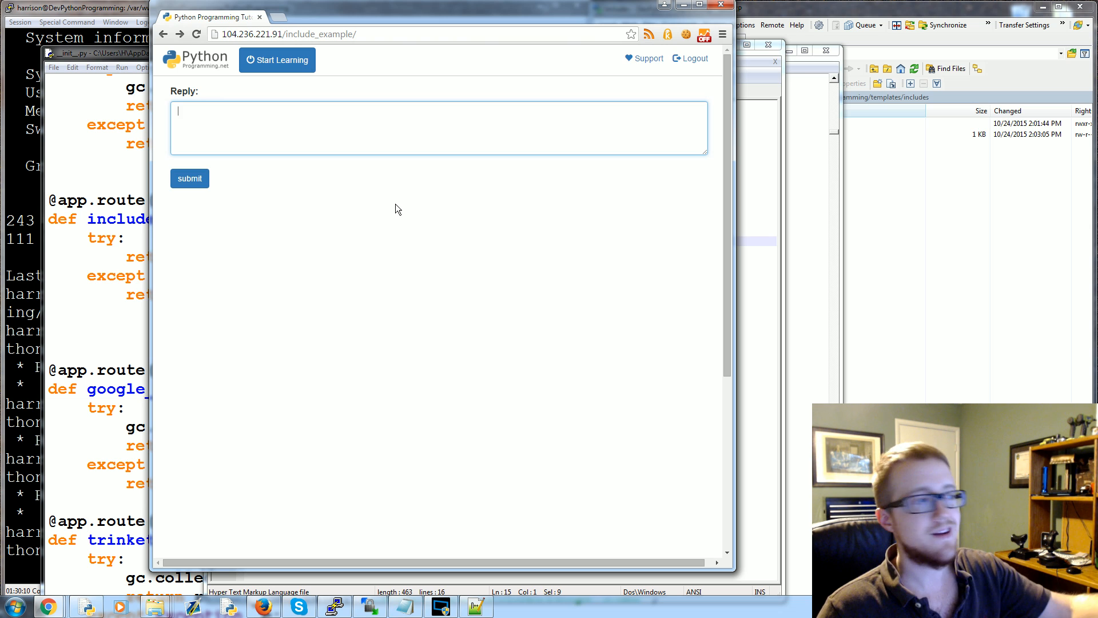
# Move the browser out of the way and bring the include_example route code back to the front
pyautogui.click(684, 8)
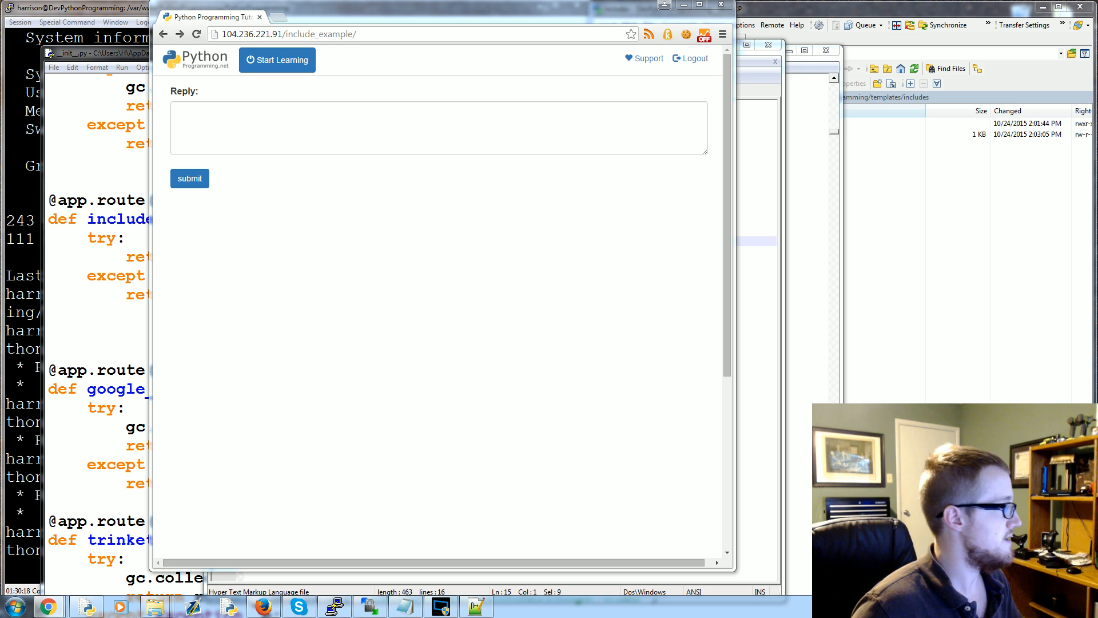
pyautogui.click(684, 7)
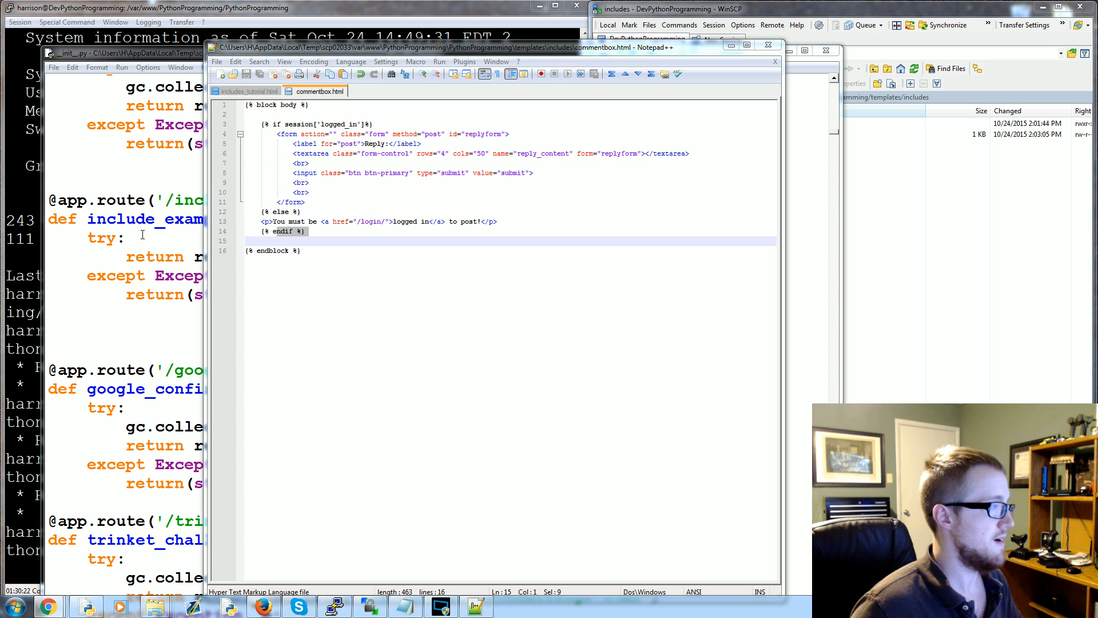
pyautogui.hotkey('alt', 'Tab')
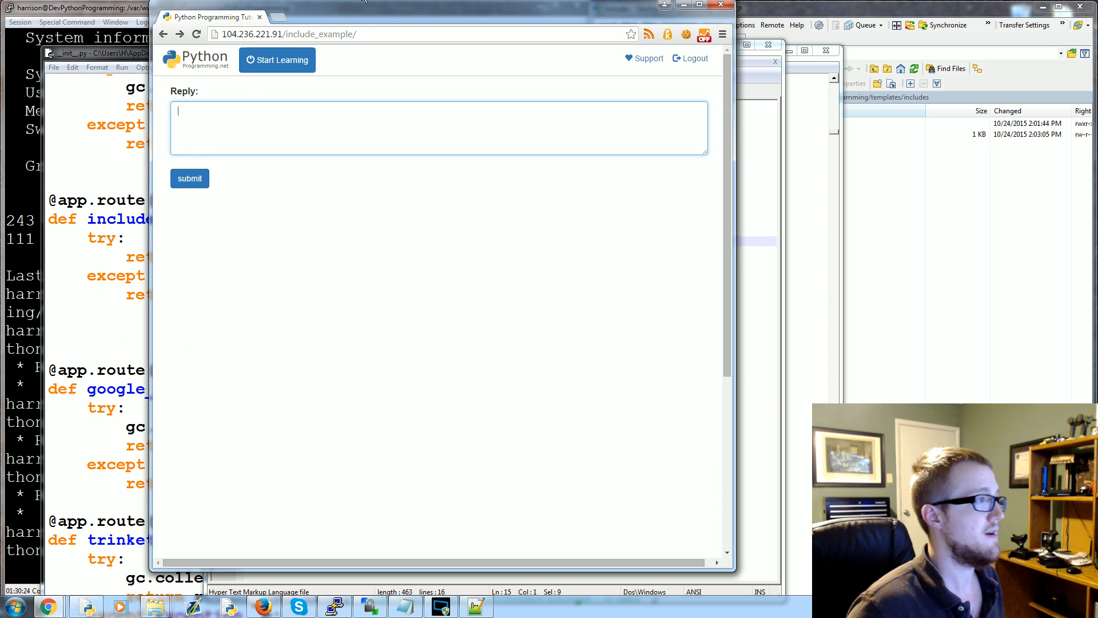
pyautogui.moveTo(365, 16); pyautogui.dragTo(772, 1)
pyautogui.click(157, 201)
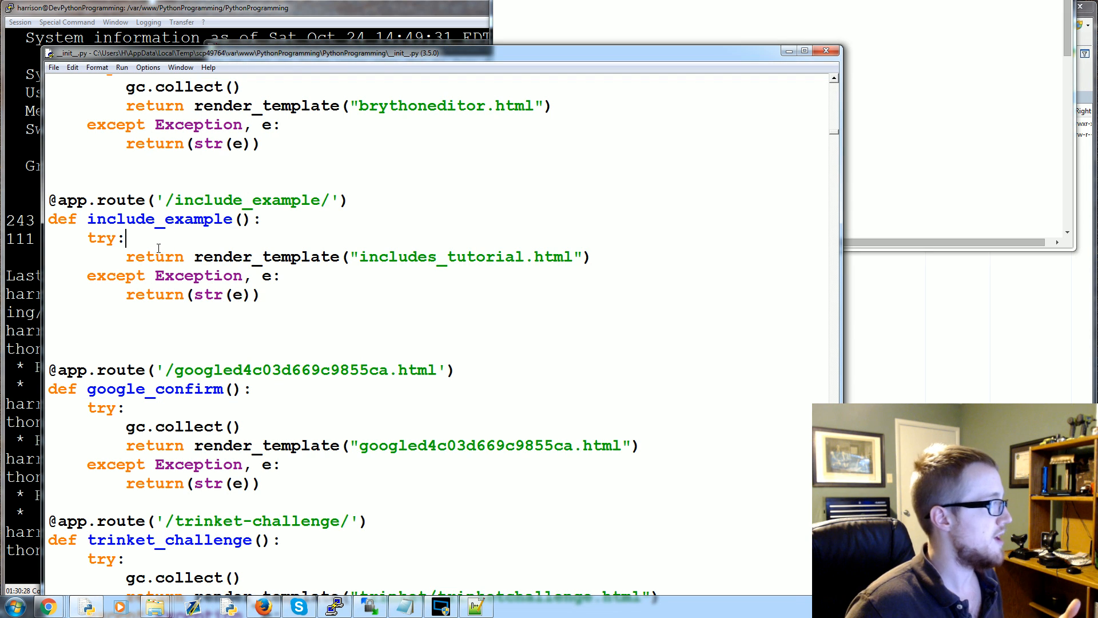
# Paste a replies dictionary (Jack, Jane, Erika, Bob, Carl) under try: and indent its entries to align
pyautogui.press('Return')
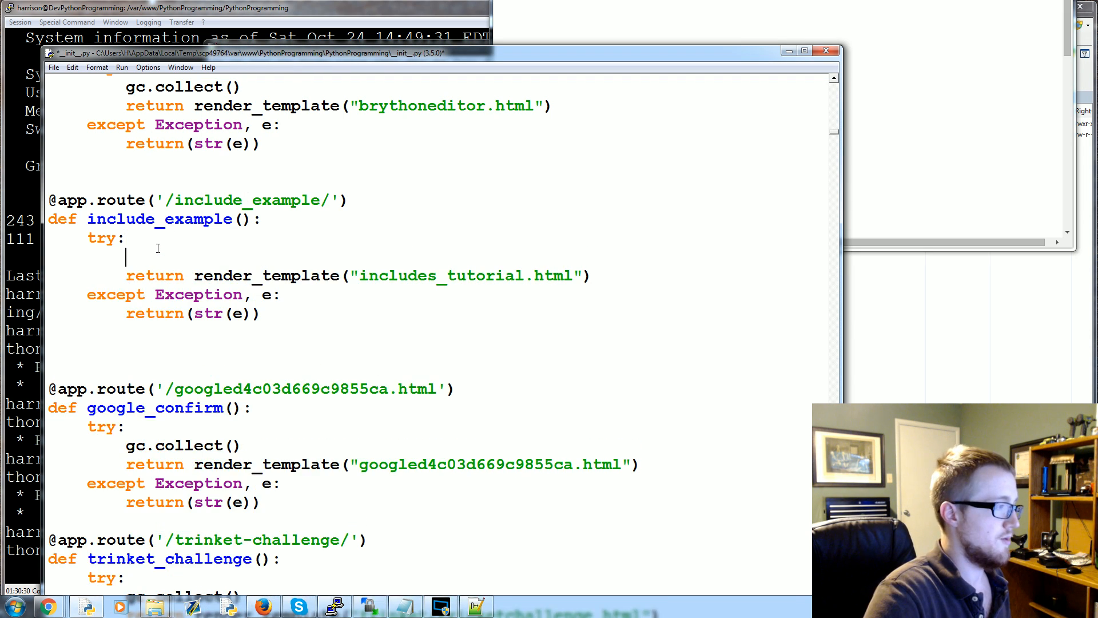
pyautogui.write("replies = {'Jack':'Cool post',                'Jane':'+1',                'Erika':'Most definitely',                'Bob':'wow',                'Carl':'amazing!',}")
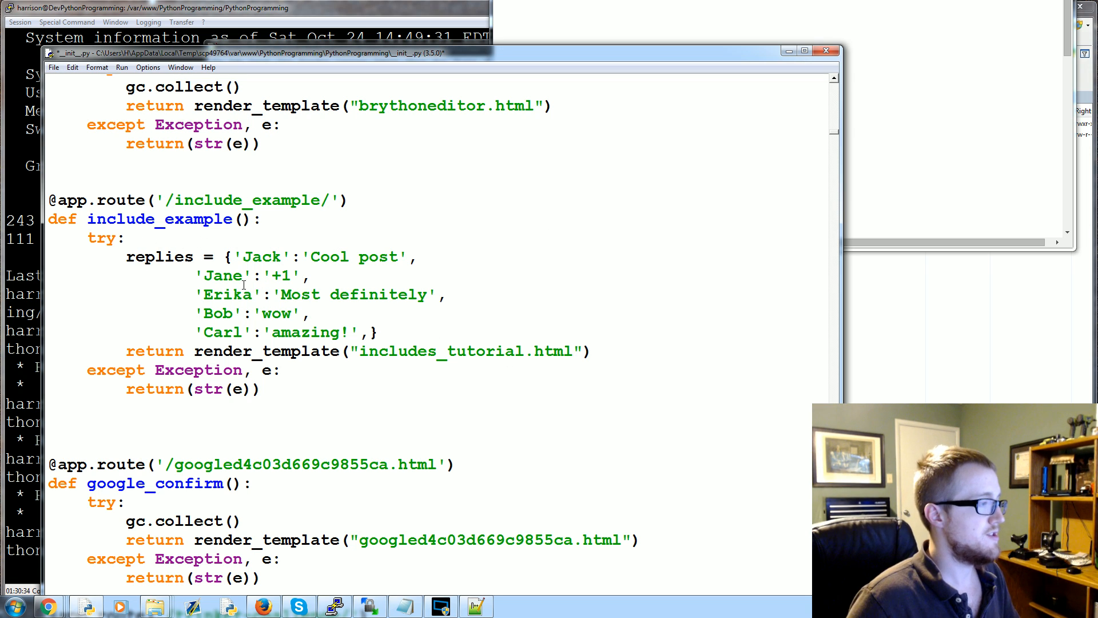
pyautogui.moveTo(378, 332); pyautogui.dragTo(195, 276)
pyautogui.press('Tab')
pyautogui.click(362, 231)
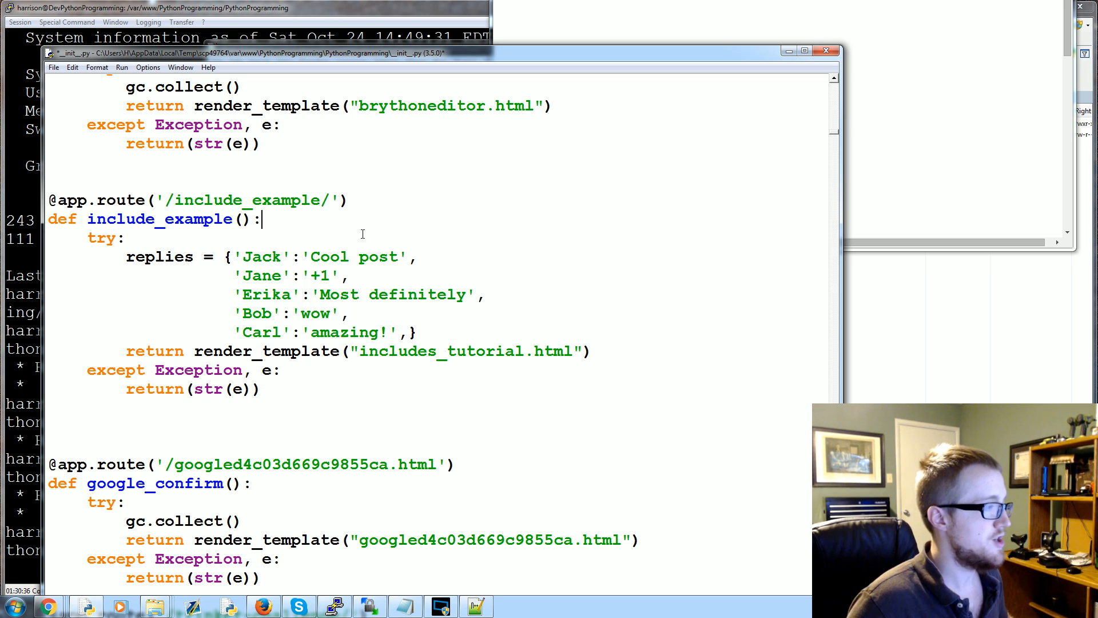
# Point out Jack as a key with 'Cool post' as its value, then highlight the whole replies dictionary
pyautogui.doubleClick(274, 257)
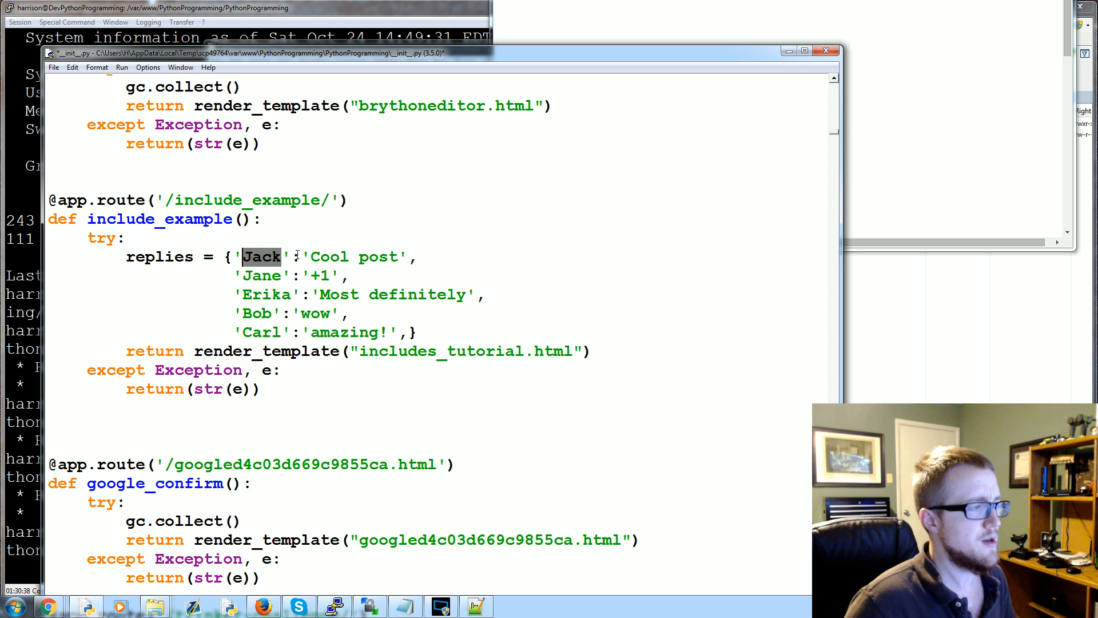
pyautogui.moveTo(311, 258); pyautogui.dragTo(401, 256)
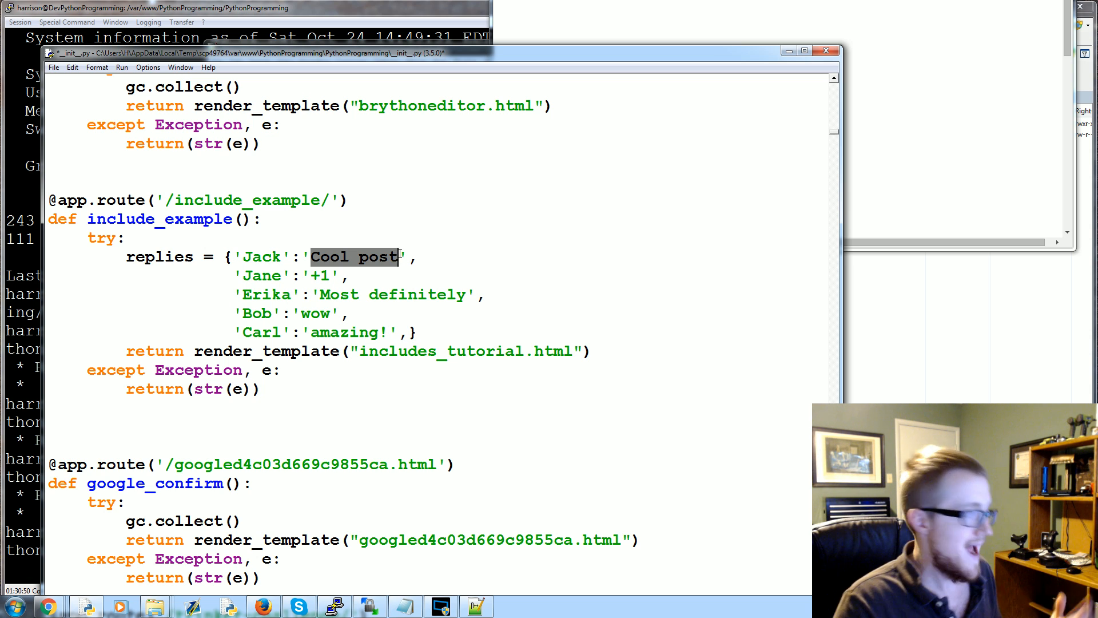
pyautogui.click(304, 275)
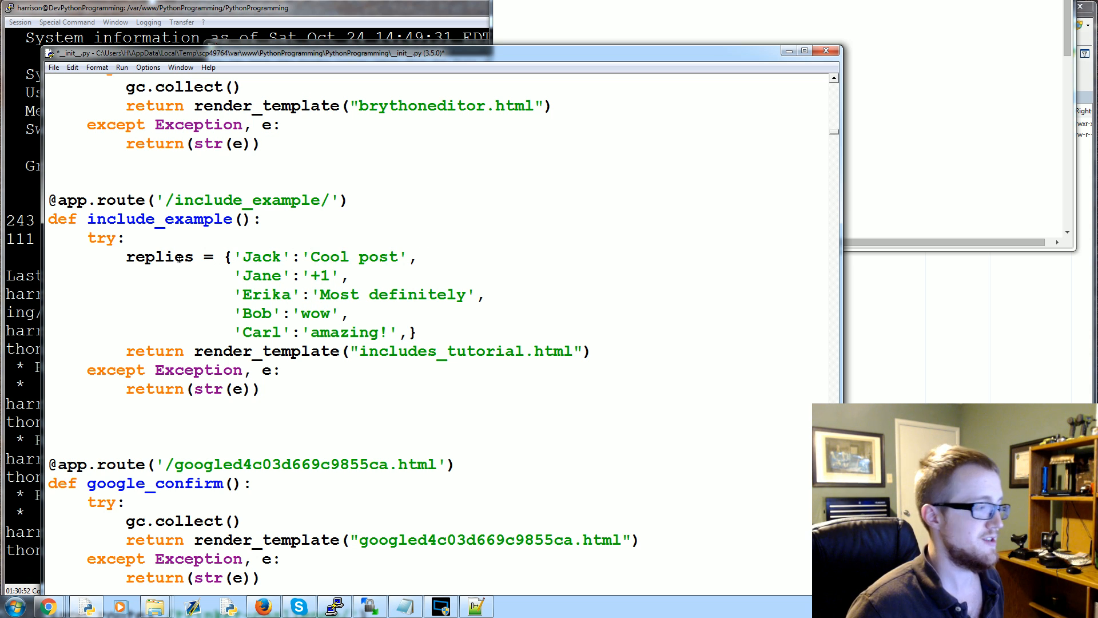
pyautogui.moveTo(189, 257); pyautogui.dragTo(385, 331)
pyautogui.click(384, 333)
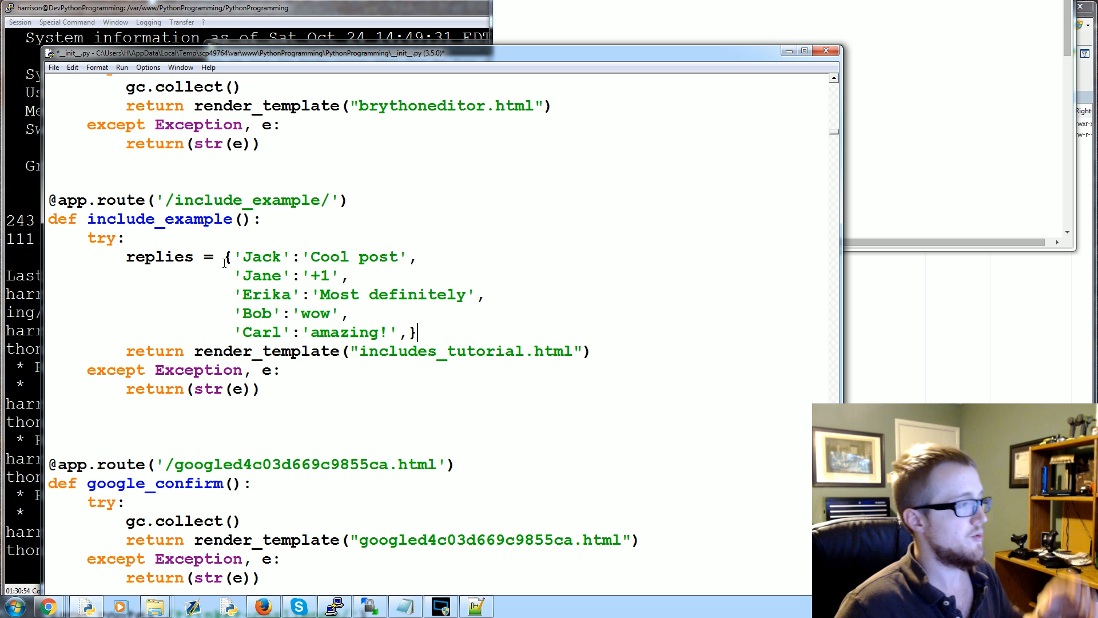
pyautogui.doubleClick(159, 257)
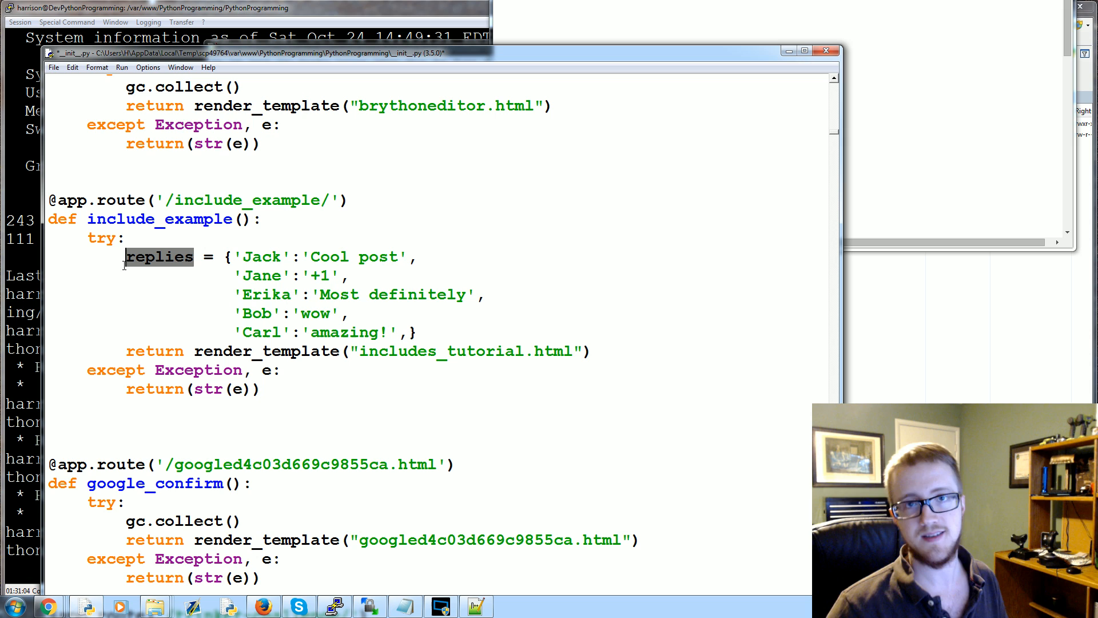
# Add ', replies = replies' inside render_template("includes_tutorial.html") in the include_example route
pyautogui.click(582, 350)
pyautogui.write(',')
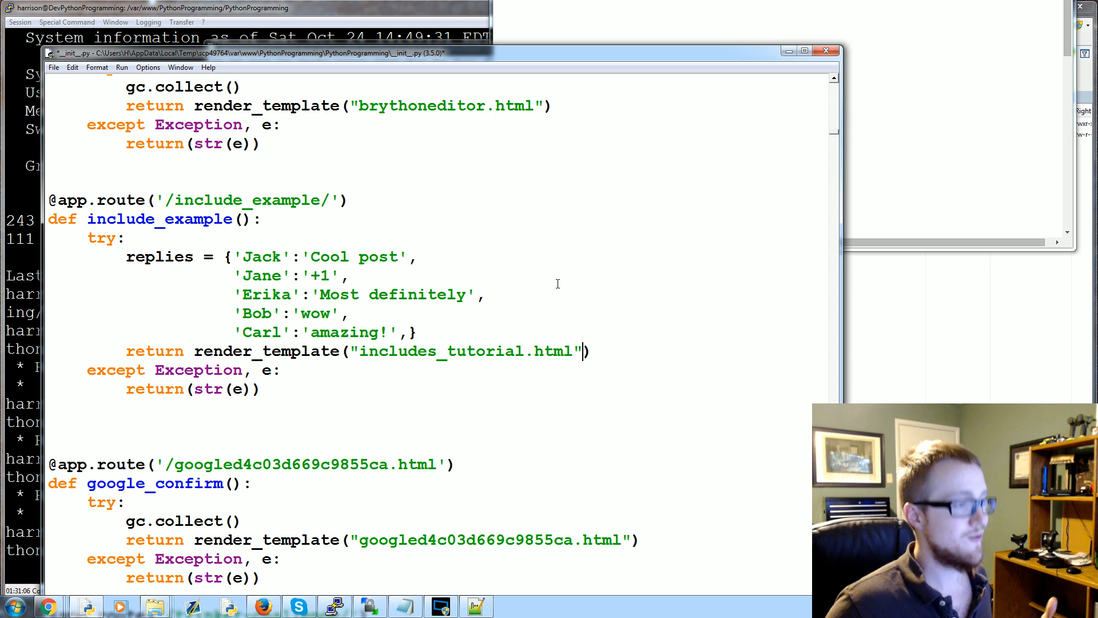
pyautogui.hotkey('ctrl', 'v')
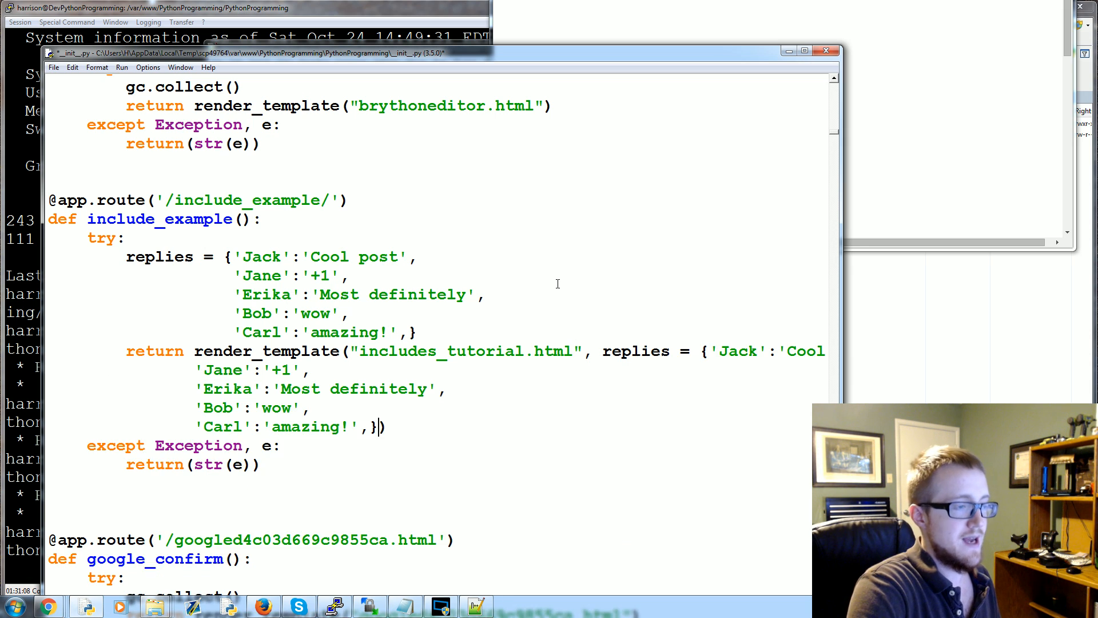
pyautogui.hotkey('ctrl', 'z')
pyautogui.write('replies')
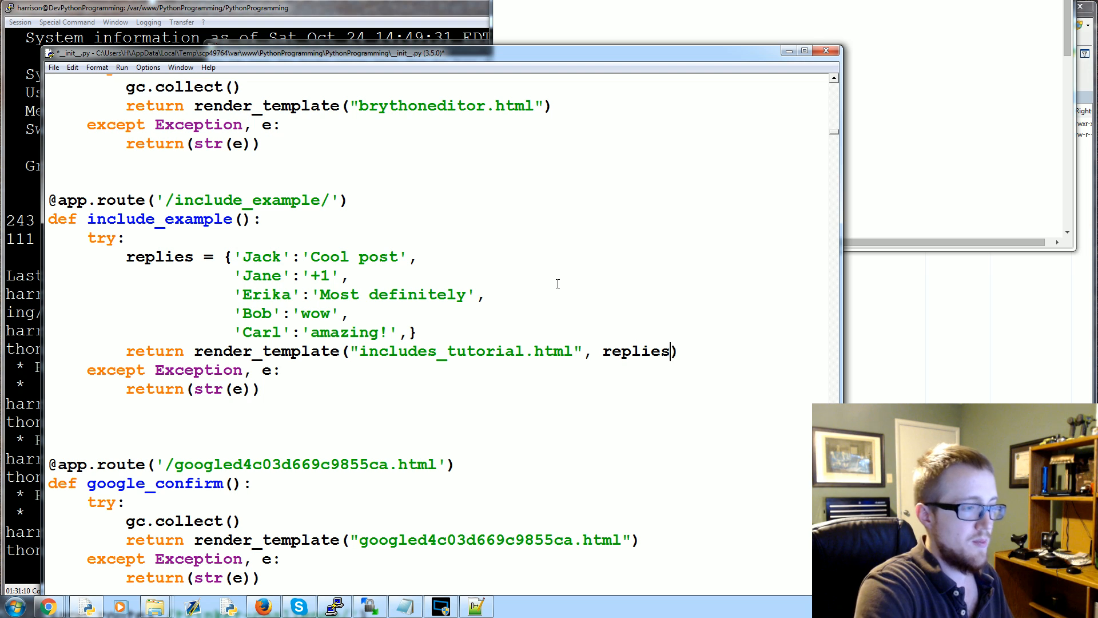
pyautogui.write(' = replies)')
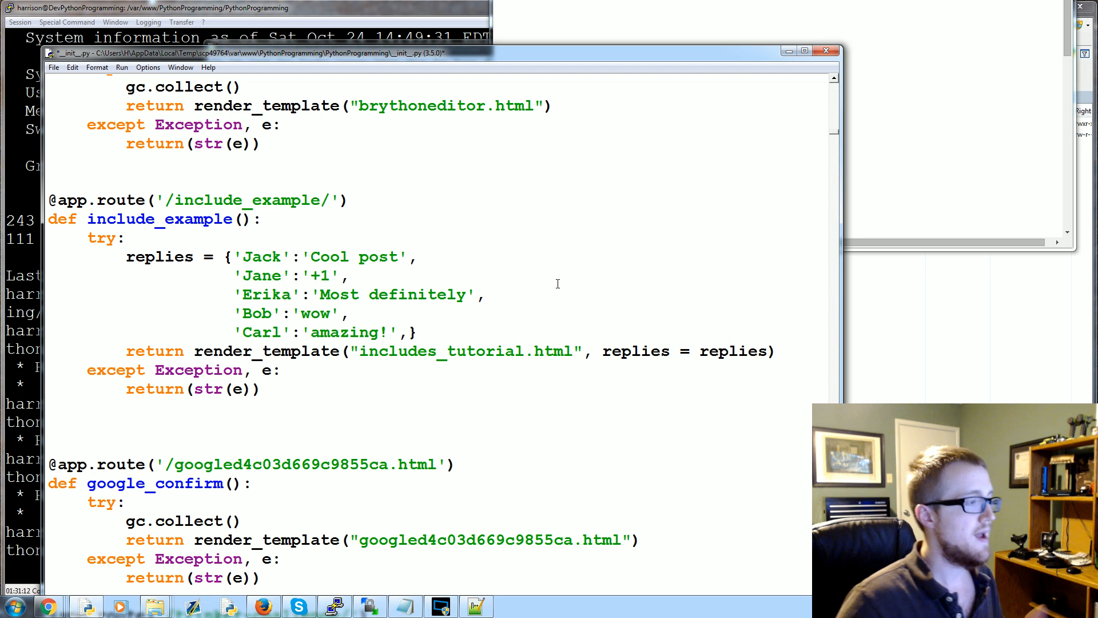
pyautogui.press('Left')
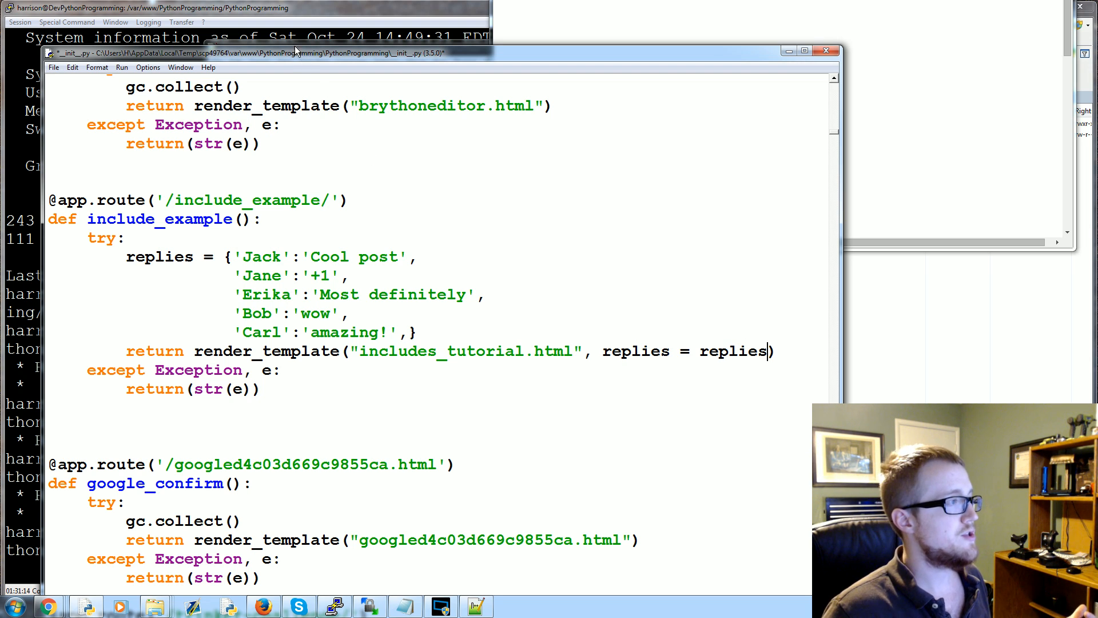
pyautogui.click(300, 41)
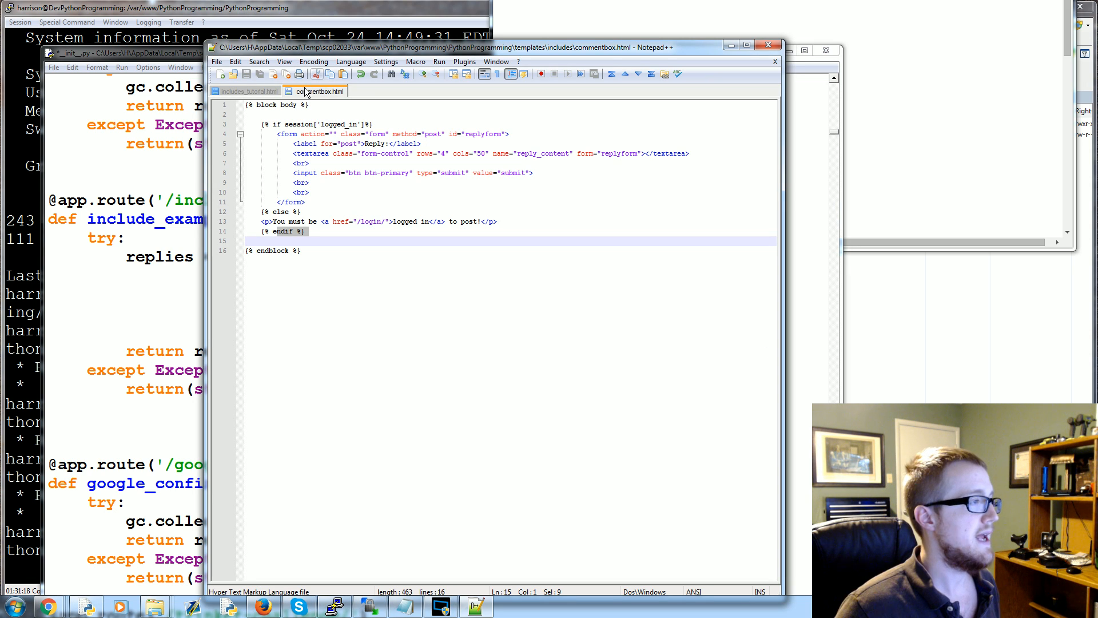
pyautogui.click(249, 91)
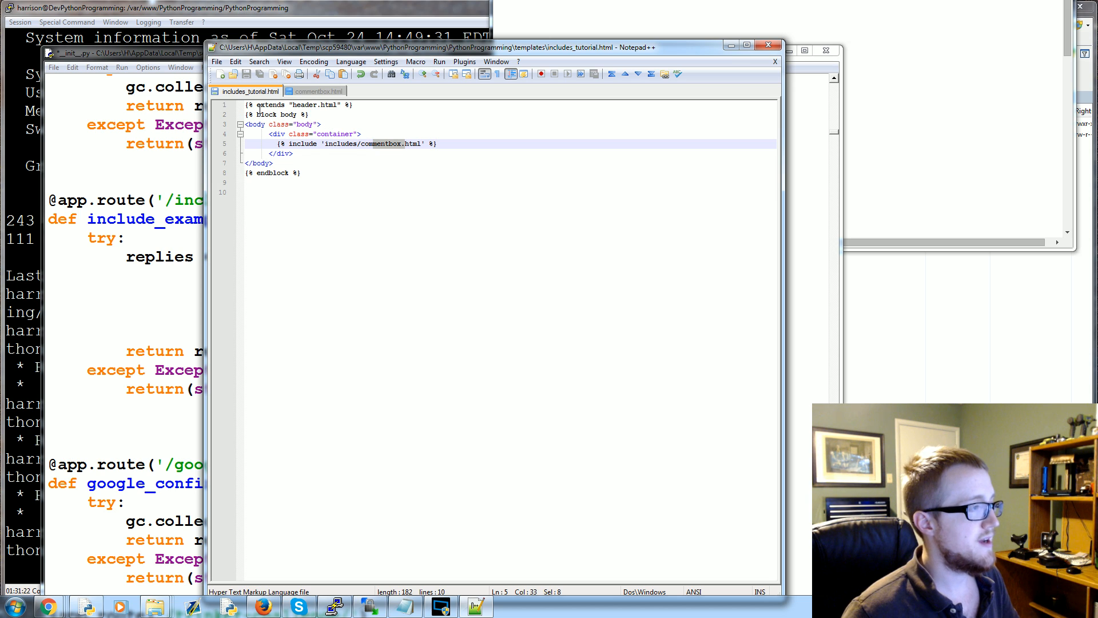
pyautogui.moveTo(246, 114)
pyautogui.mouseDown()
pyautogui.moveTo(301, 173)
pyautogui.moveTo(436, 143)
pyautogui.mouseUp()
pyautogui.click(292, 142)
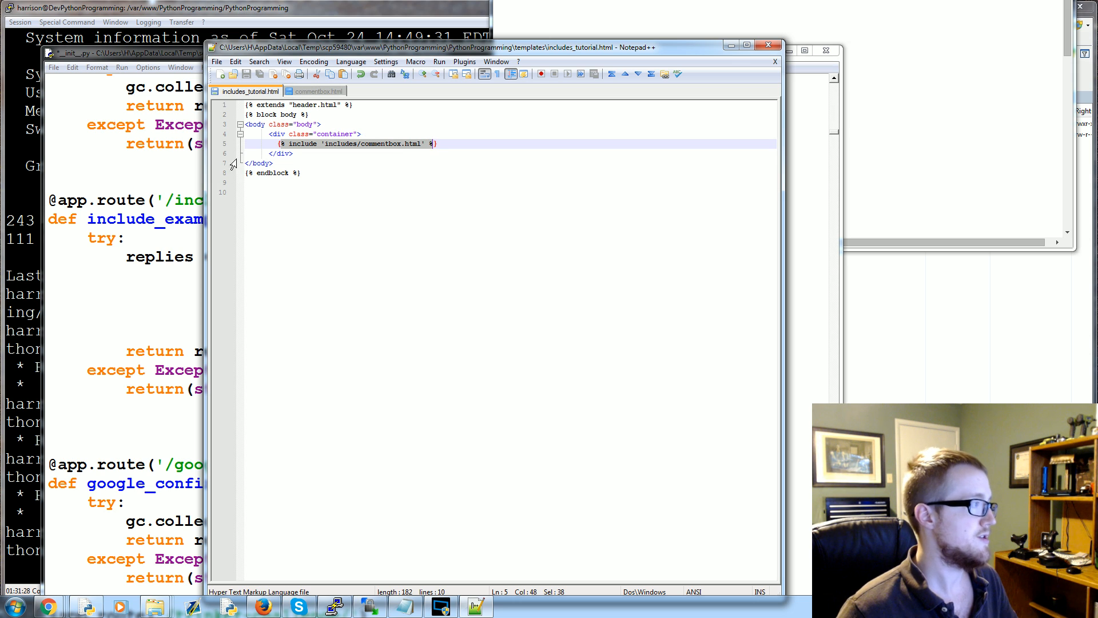
pyautogui.click(317, 92)
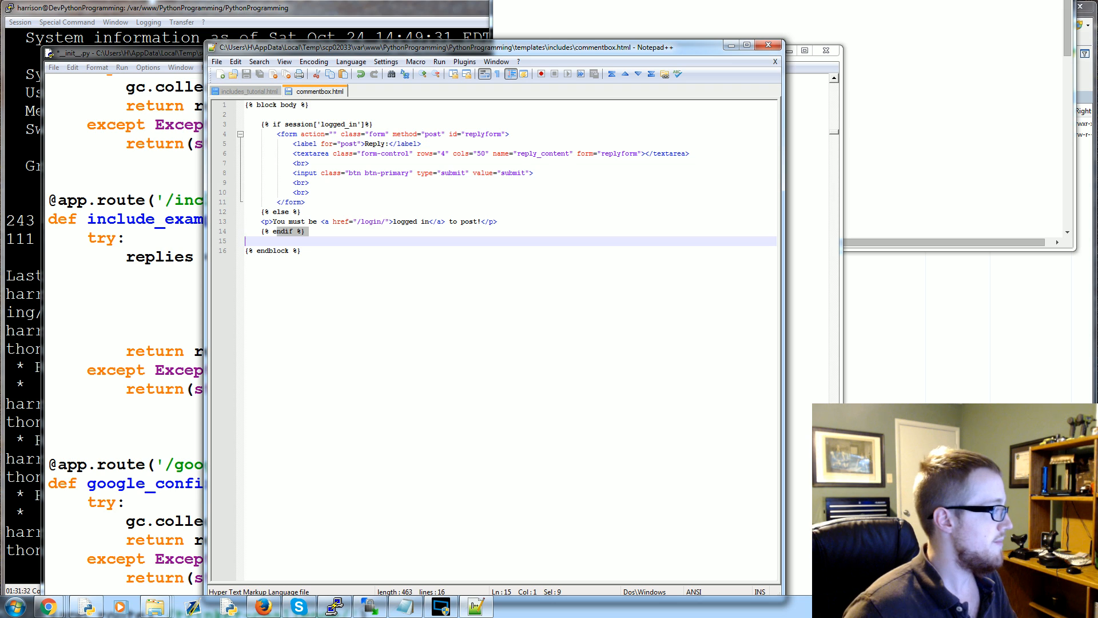
pyautogui.click(47, 608)
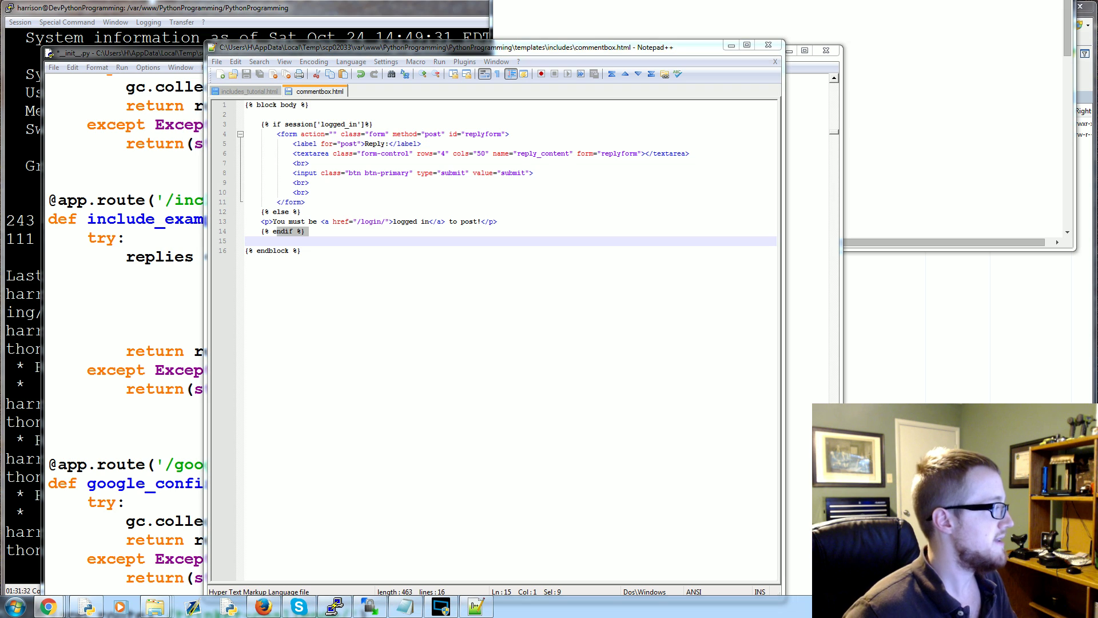
# Below the endif add {% for r in replies %} ... {% endfor %} wrapping a <div class='well'>
pyautogui.click(312, 234)
pyautogui.press('Return')
pyautogui.press('Return')
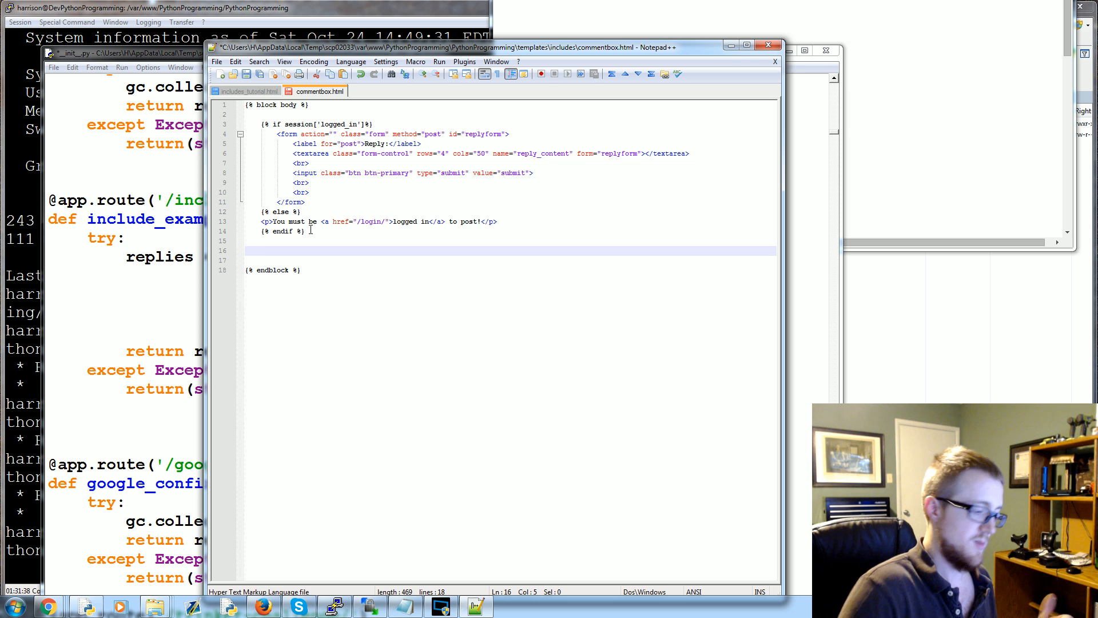
pyautogui.write('{}')
pyautogui.press('Left')
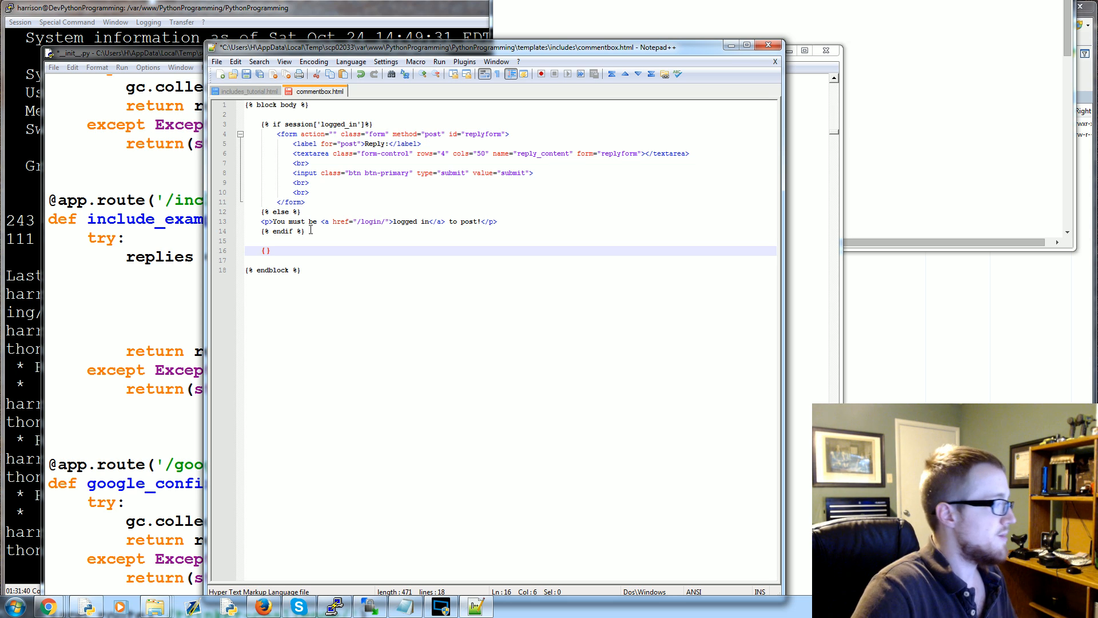
pyautogui.write('% %')
pyautogui.press('Left')
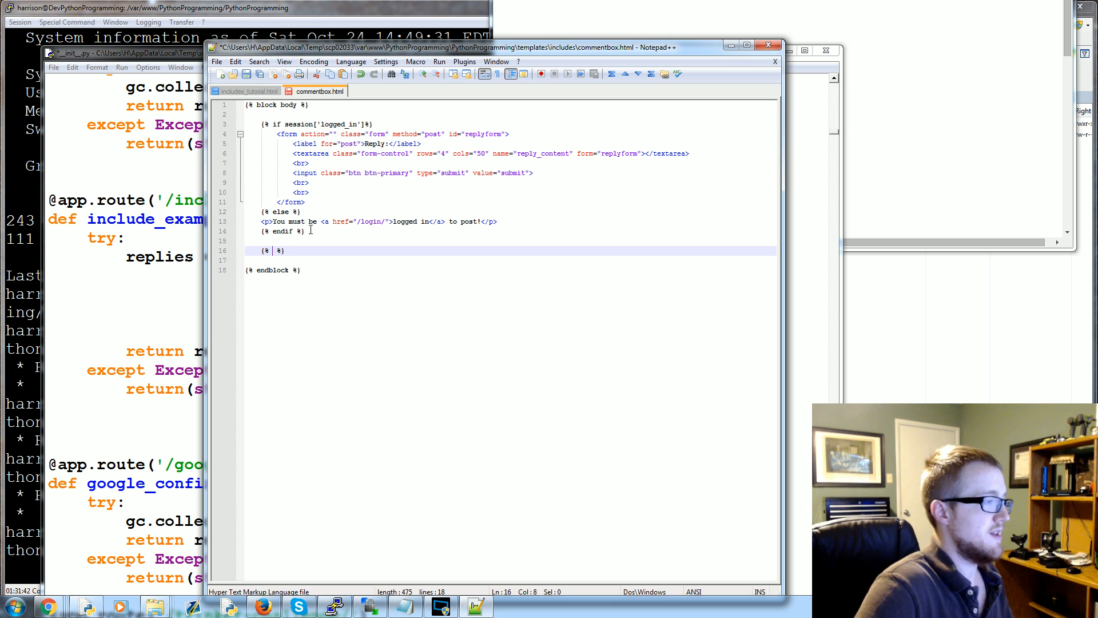
pyautogui.write('for r in repl')
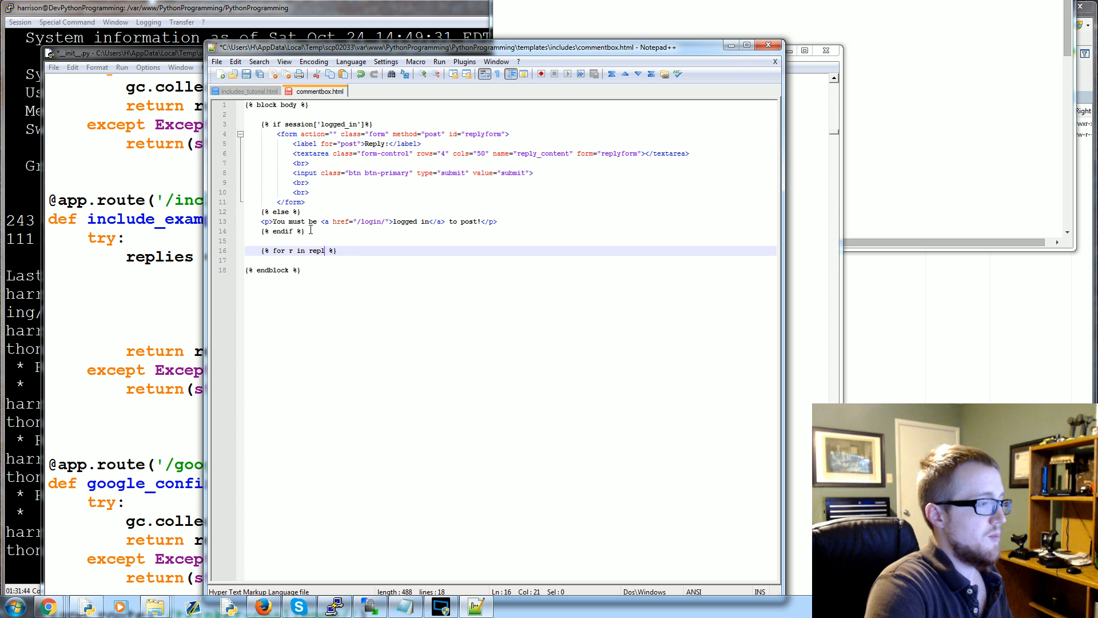
pyautogui.write('ies')
pyautogui.press('Return')
pyautogui.press('Return')
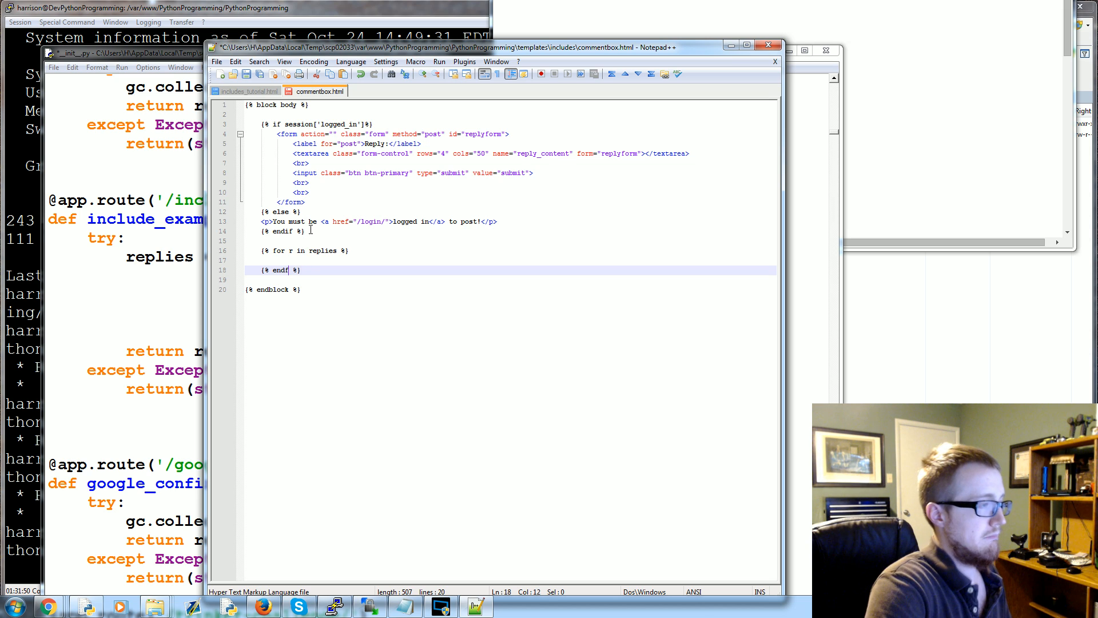
pyautogui.press('Up')
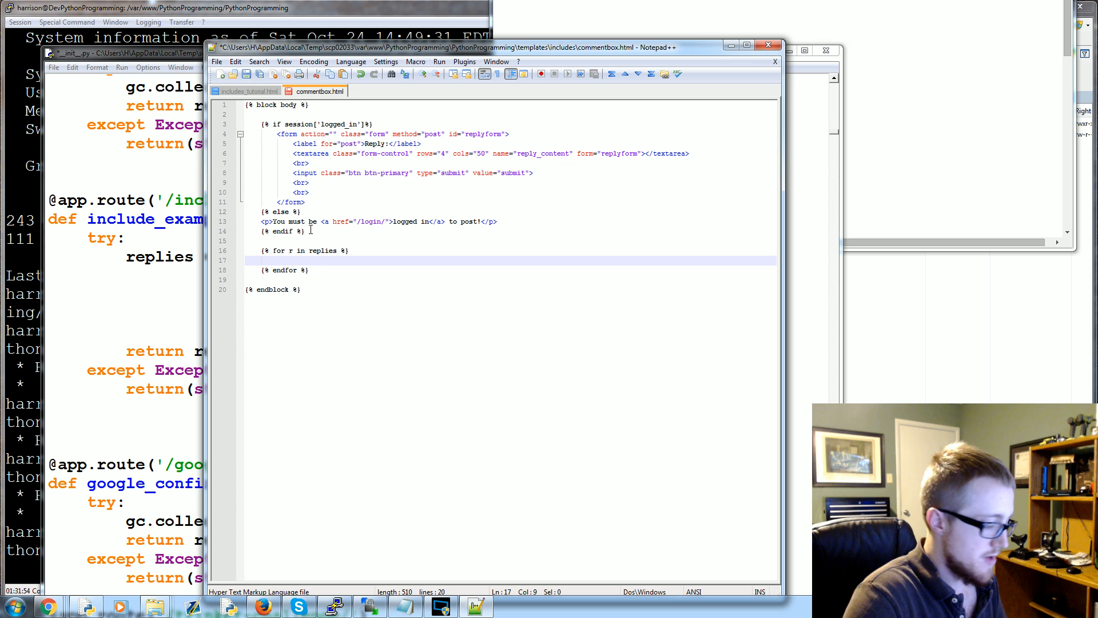
pyautogui.write('<div>')
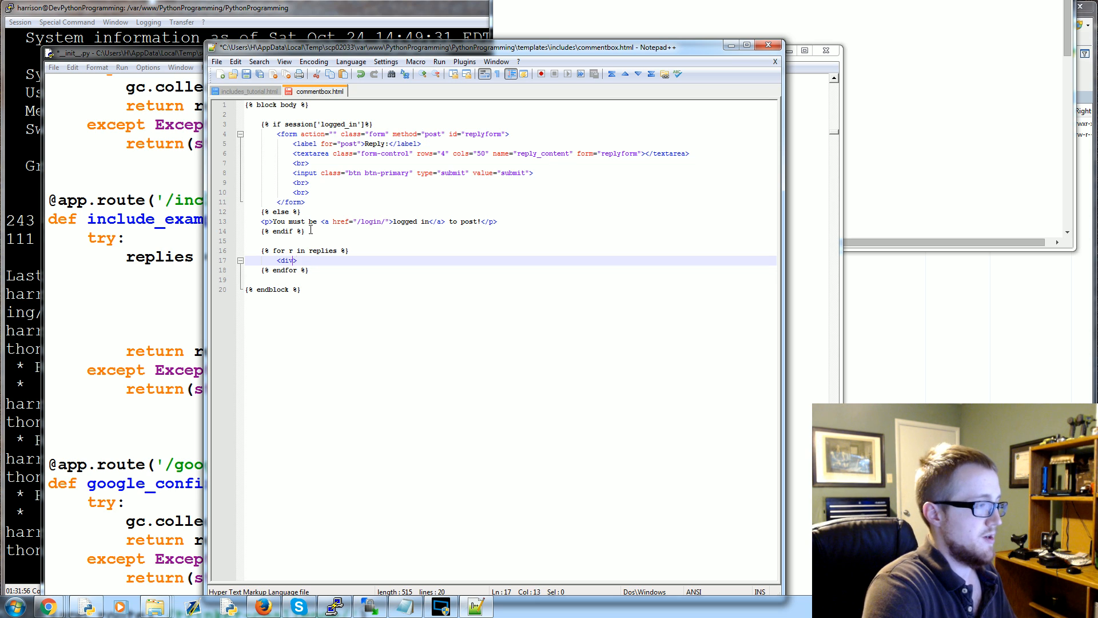
pyautogui.write('="')
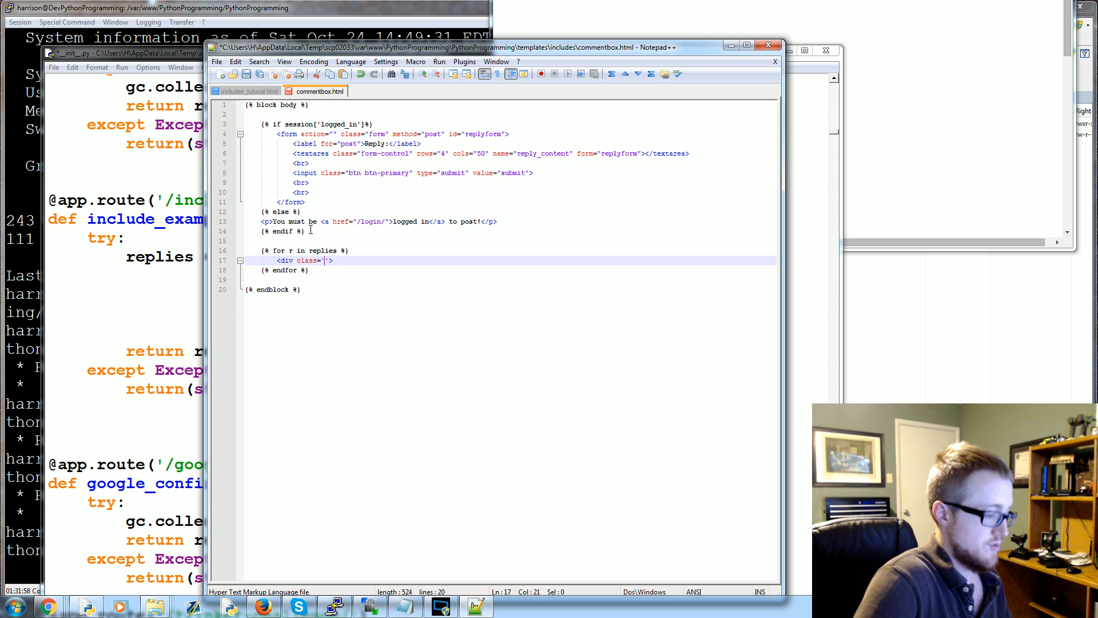
pyautogui.write('well')
pyautogui.press('Return')
pyautogui.write('</di')
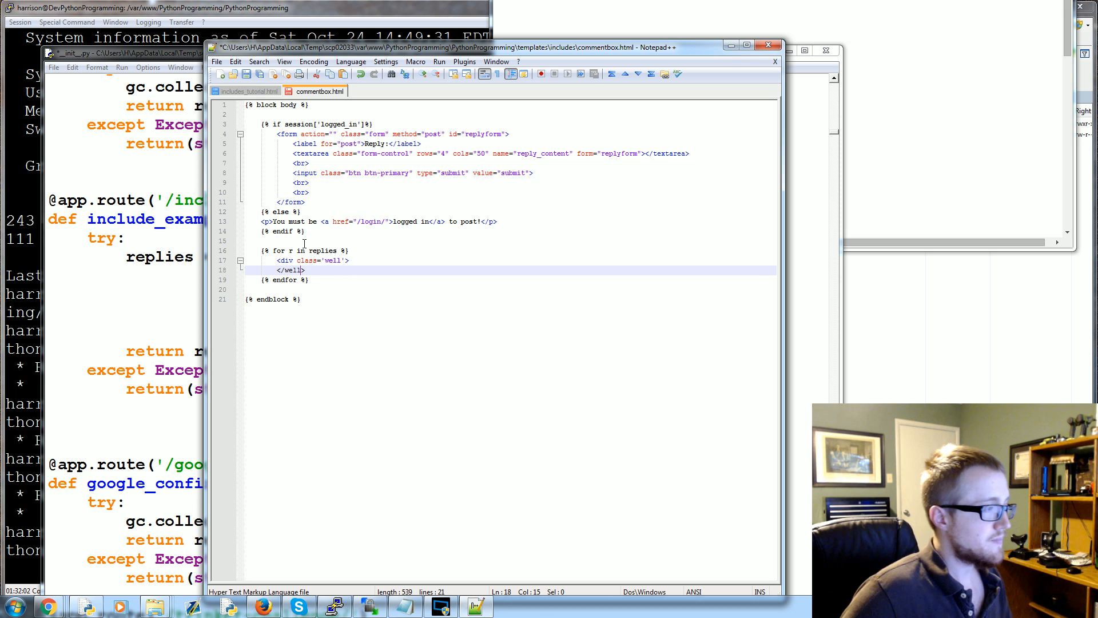
pyautogui.write('v>')
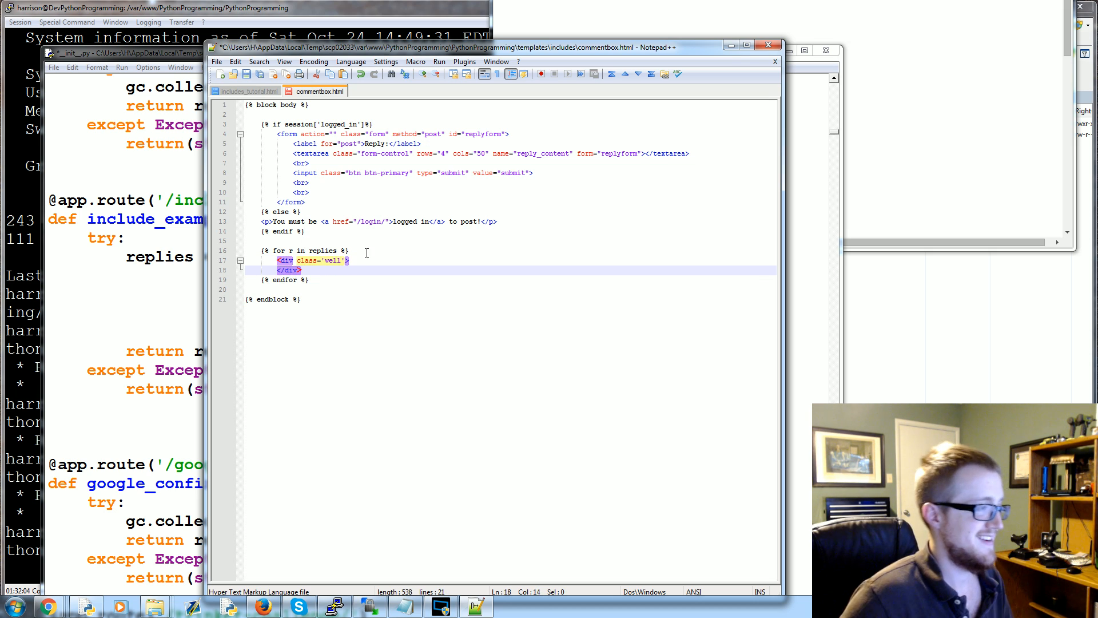
# Inside the well add <p>{{replies[r]}}</p> and <p>-{{r}}</p> for each reply and its author
pyautogui.click(362, 259)
pyautogui.press('Return')
pyautogui.press('Tab')
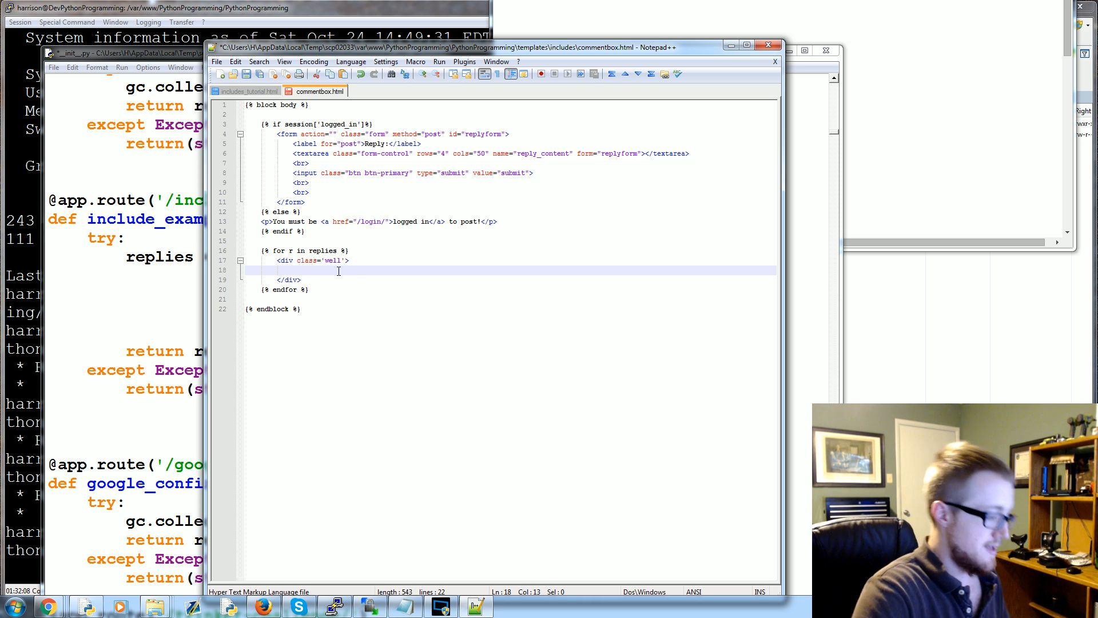
pyautogui.write('<p></p>')
pyautogui.press('Left')
pyautogui.press('Left')
pyautogui.press('Left')
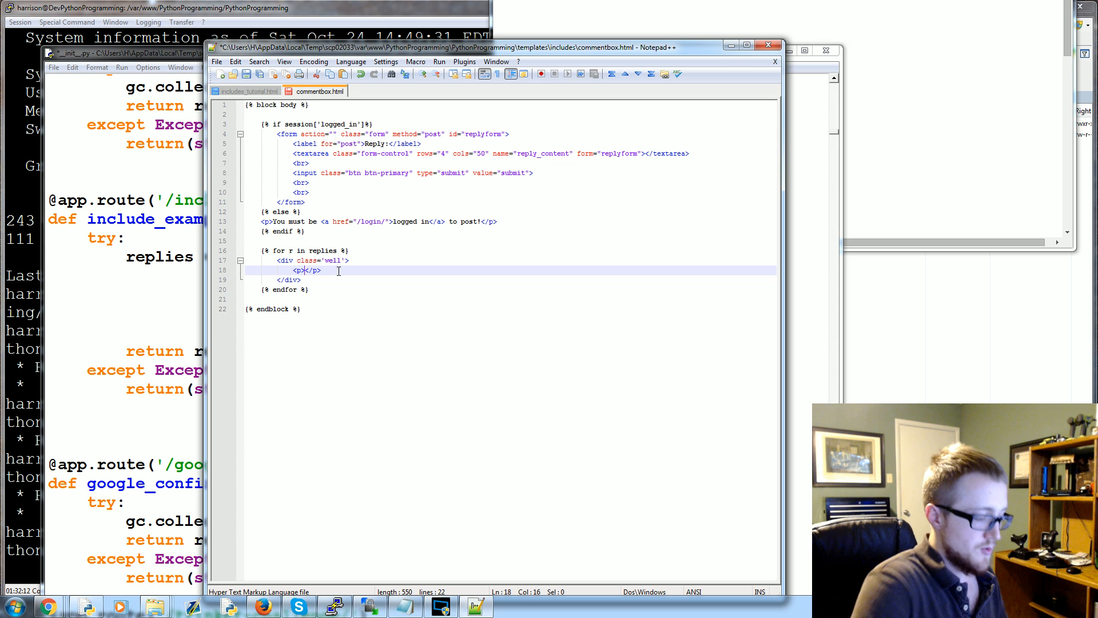
pyautogui.write('}}')
pyautogui.press('Left')
pyautogui.press('Left')
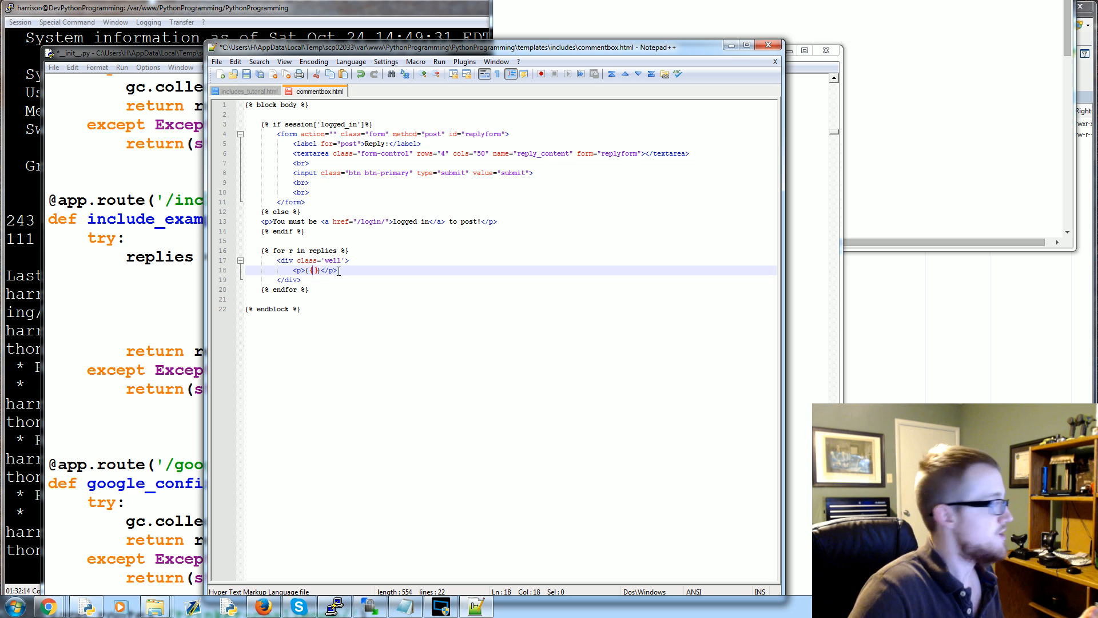
pyautogui.write('replies[r]')
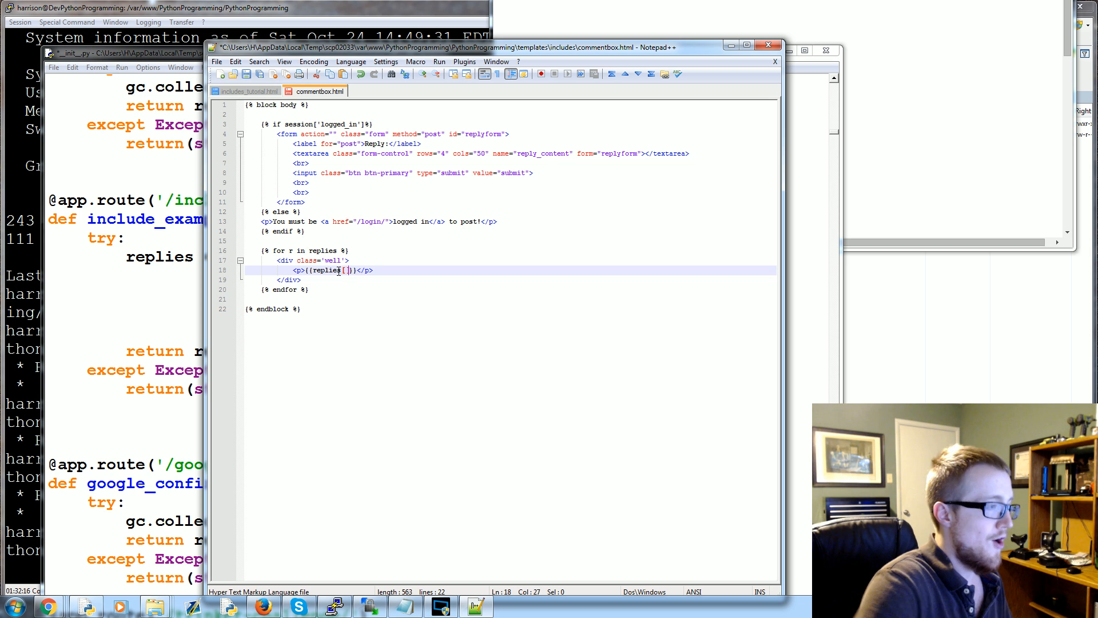
pyautogui.write('r')
pyautogui.moveTo(381, 271); pyautogui.dragTo(390, 279)
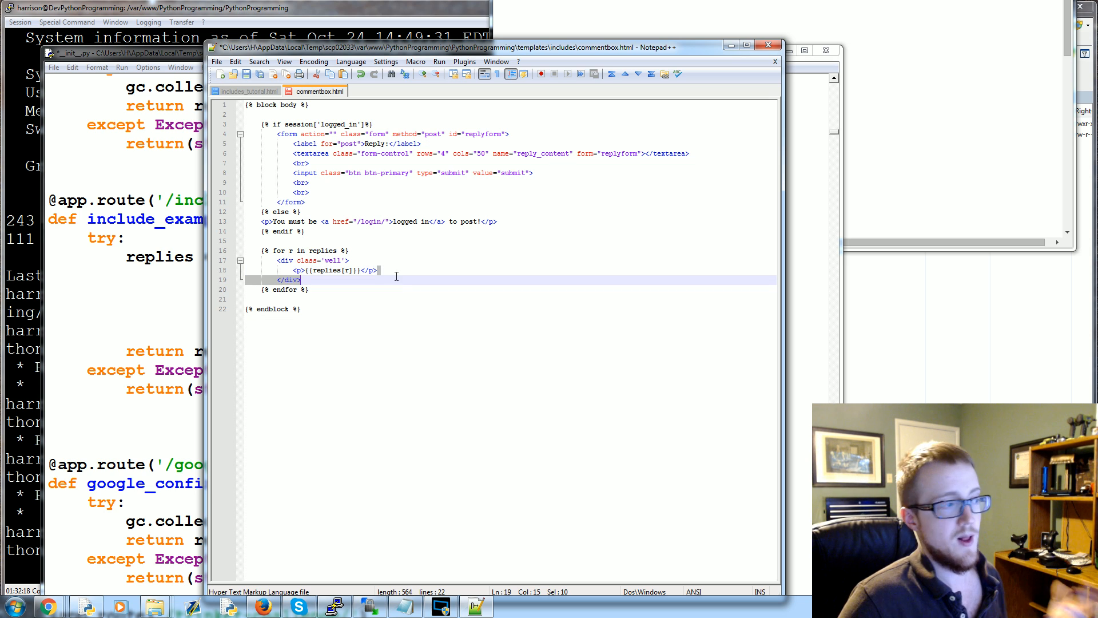
pyautogui.click(391, 271)
pyautogui.press('Return')
pyautogui.write('<p></p>')
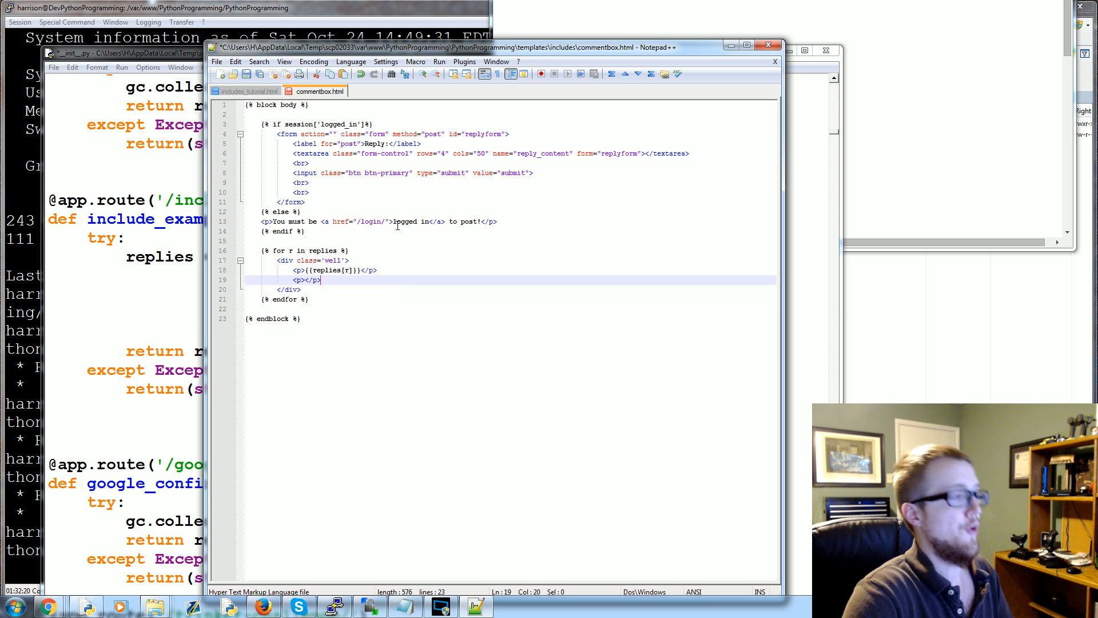
pyautogui.press('Left')
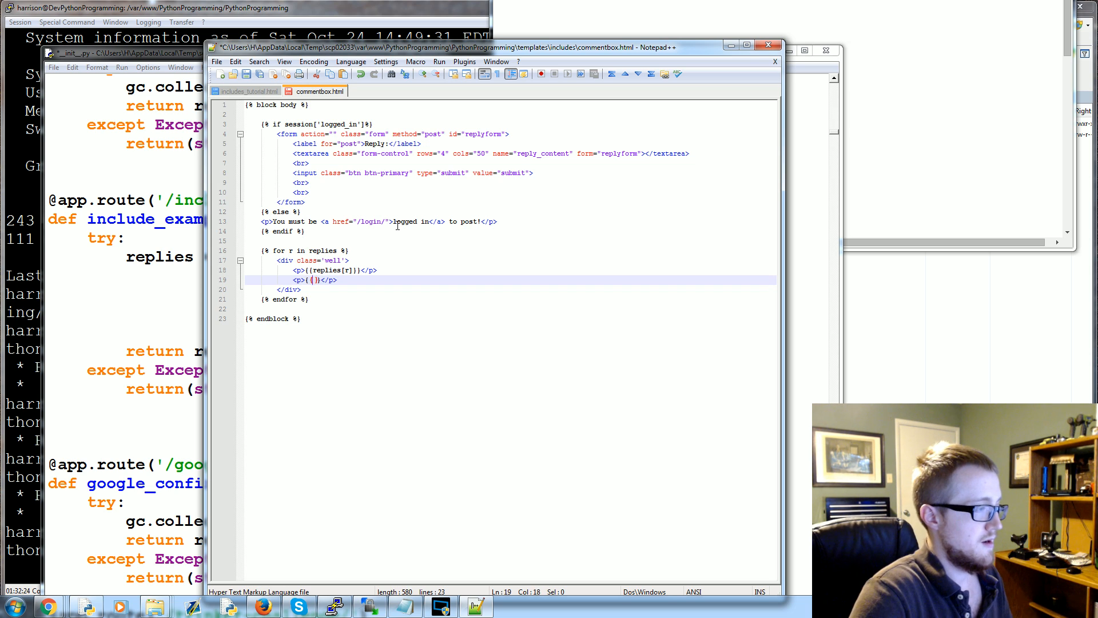
pyautogui.write('r')
pyautogui.write('-')
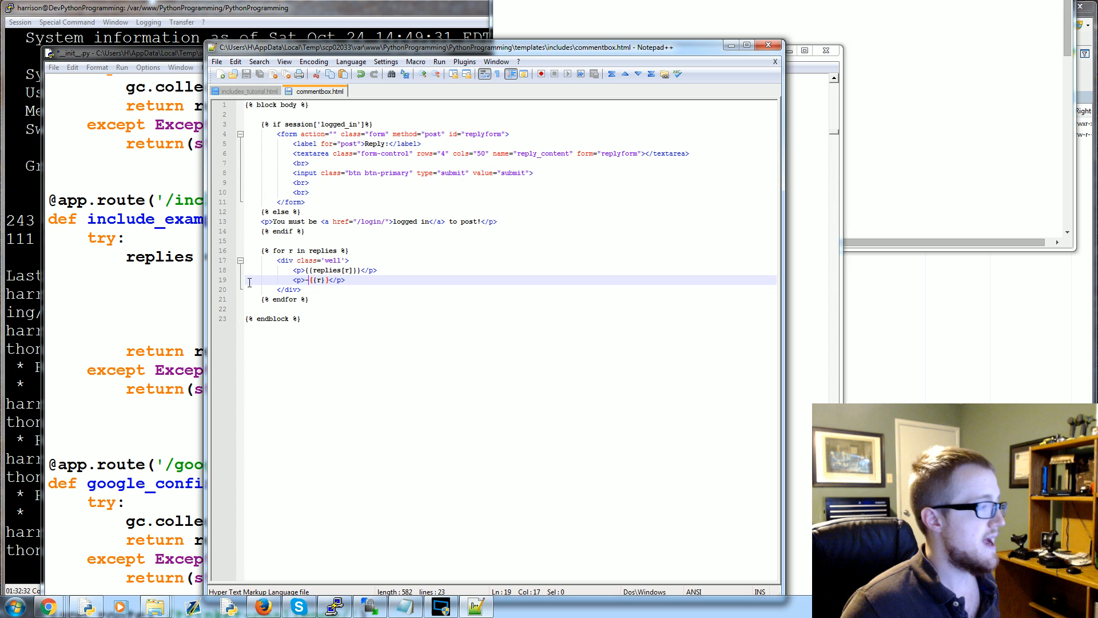
pyautogui.click(143, 356)
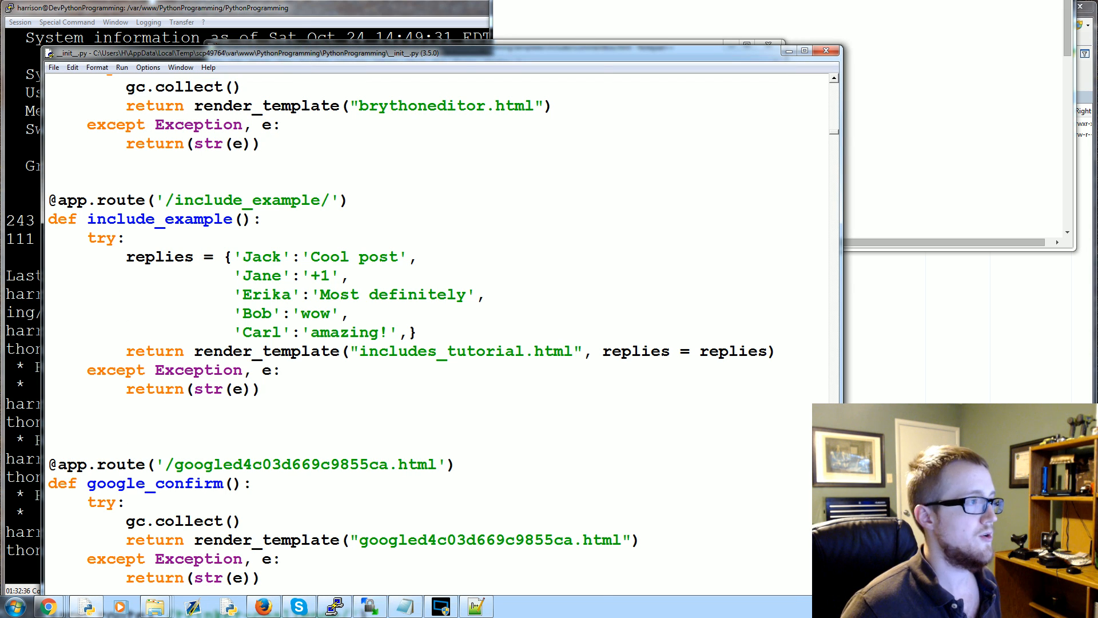
# Run 'service apache2 reload' in PuTTY so the template changes take effect
pyautogui.hotkey('alt', 'Tab')
pyautogui.press('Up')
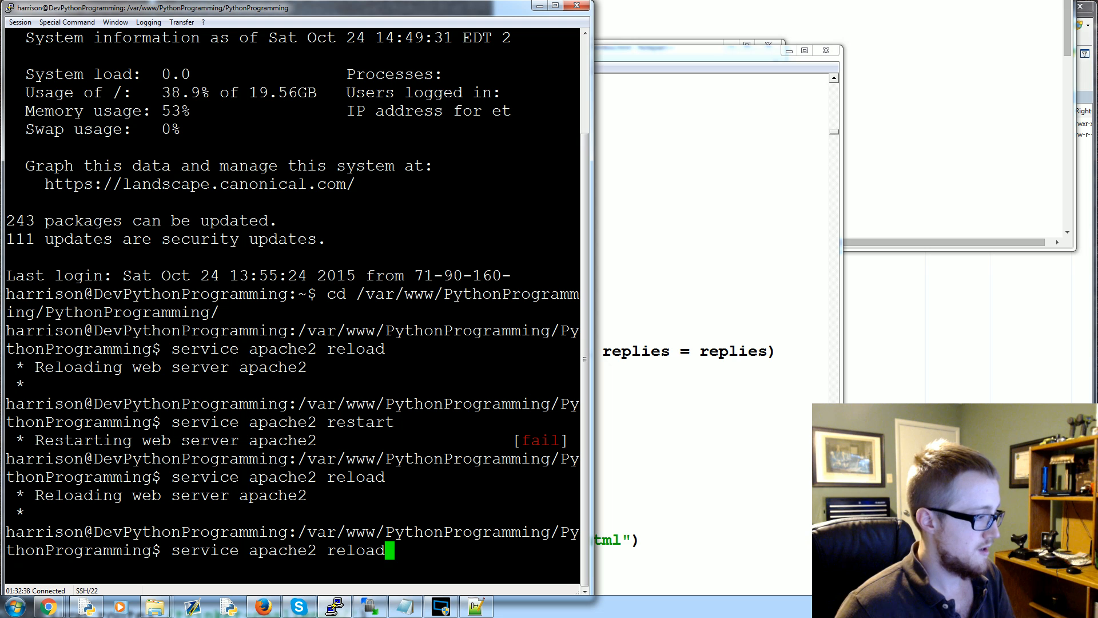
pyautogui.press('Return')
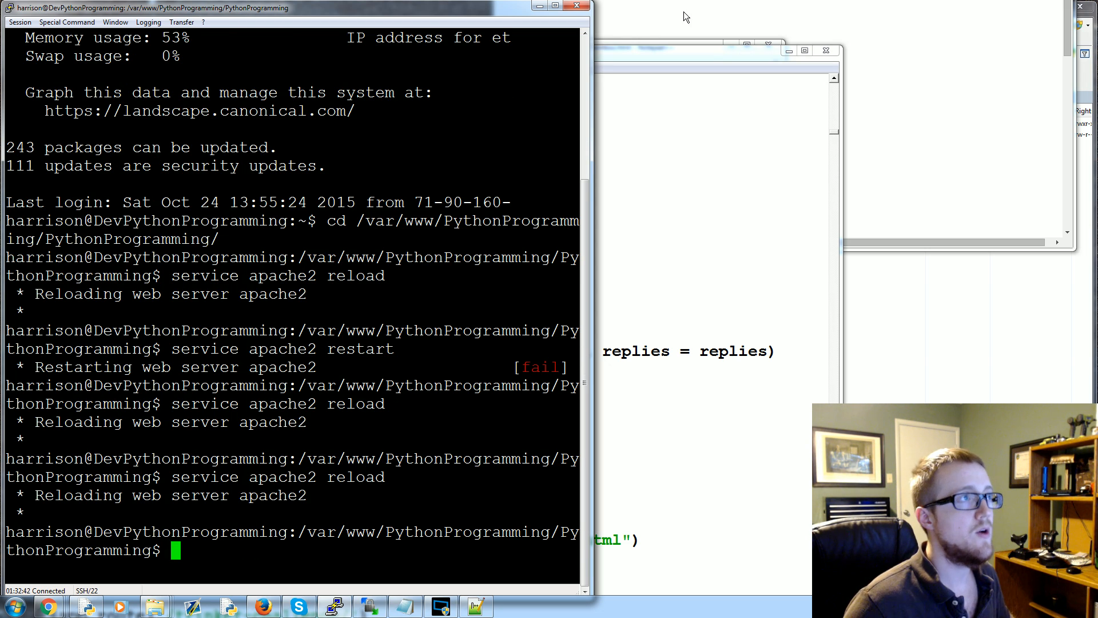
# Reload /include_example/ in Chrome and check the five replies listed in wells below the Reply form
pyautogui.hotkey('alt', 'Tab')
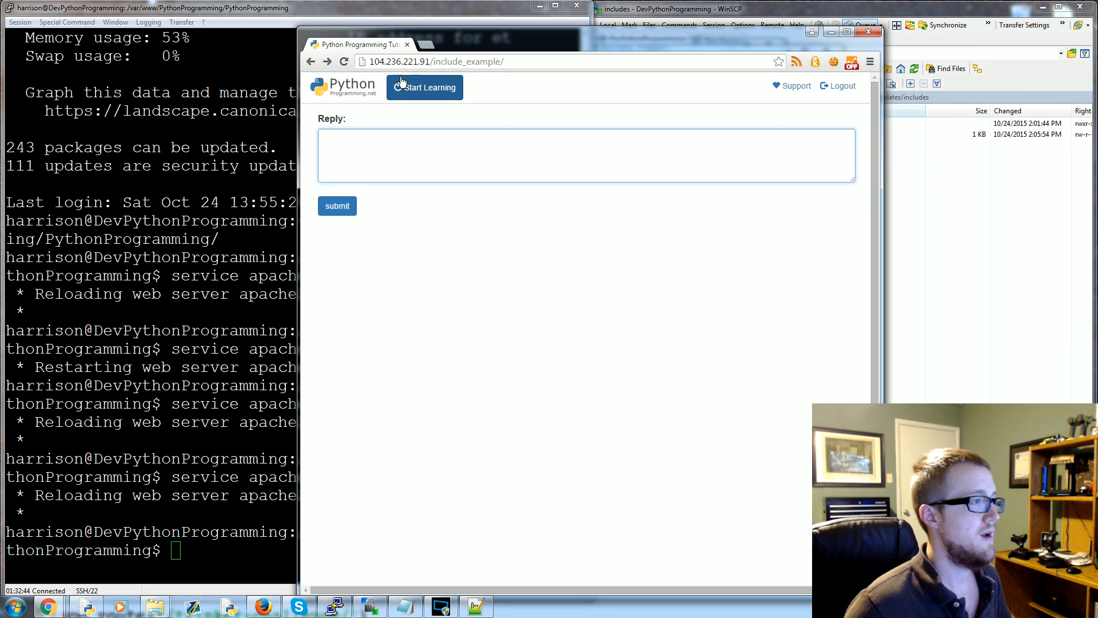
pyautogui.click(345, 63)
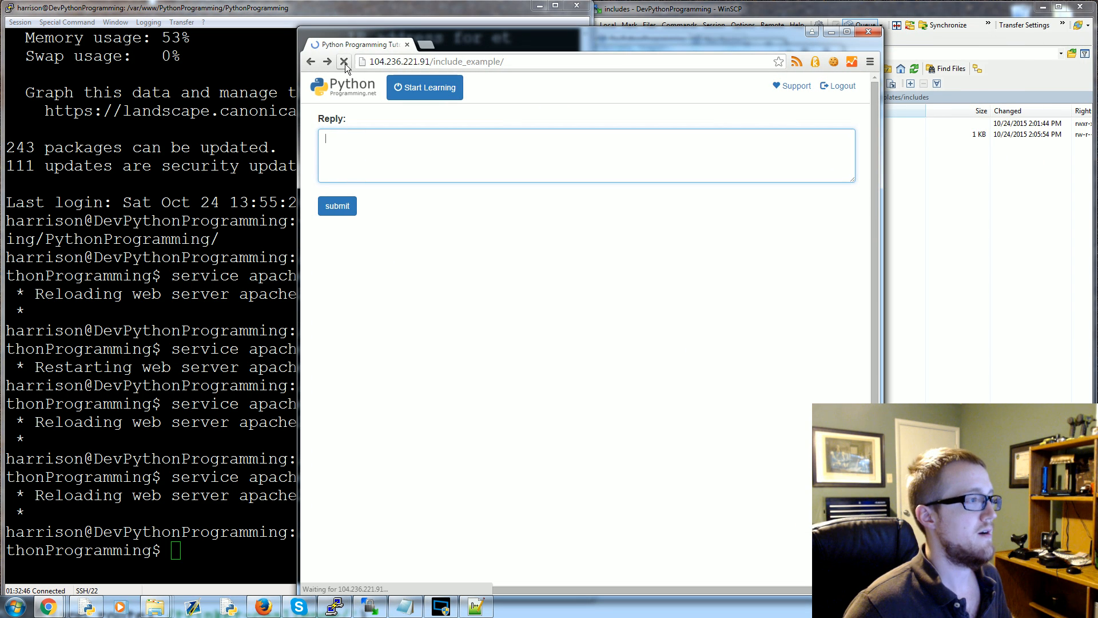
pyautogui.scroll(-5, 560, 206)
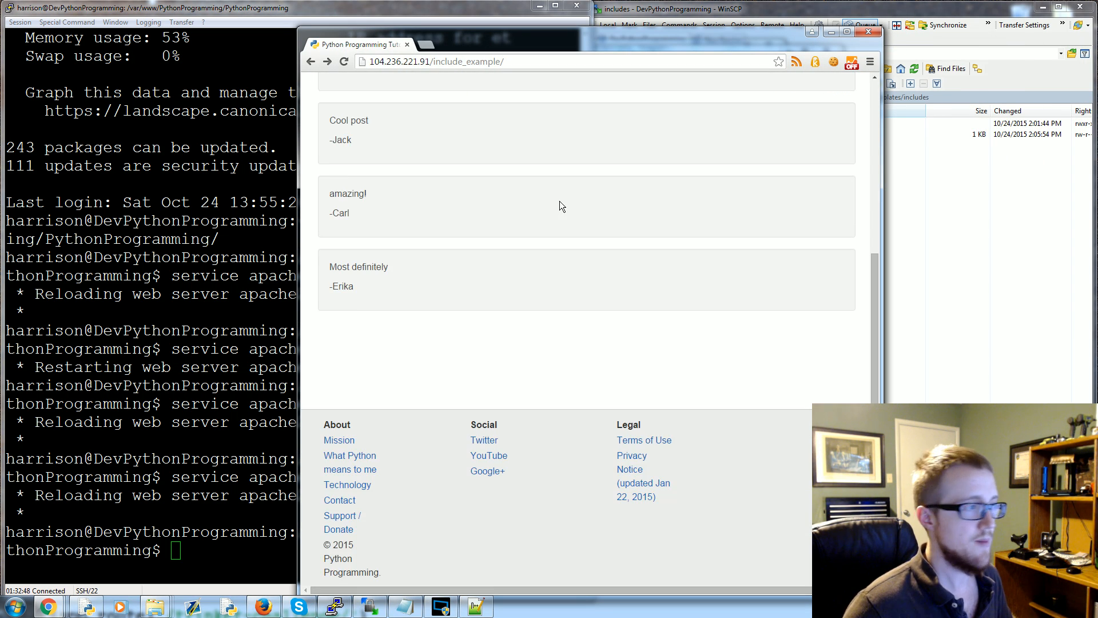
pyautogui.moveTo(485, 132); pyautogui.dragTo(478, 302)
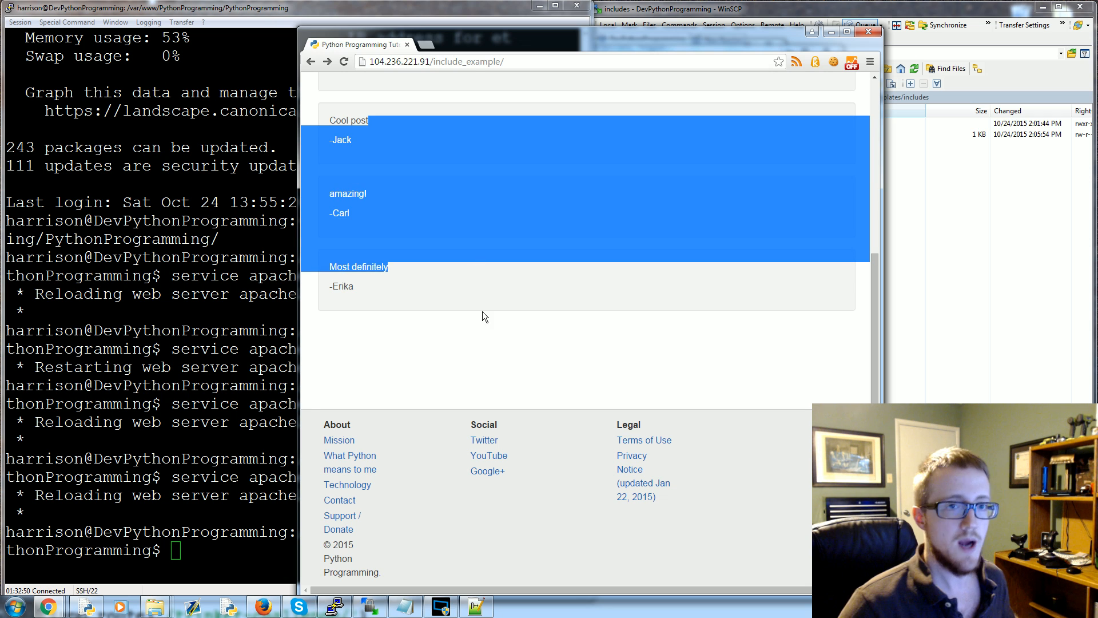
pyautogui.scroll(5, 473, 313)
pyautogui.click(497, 281)
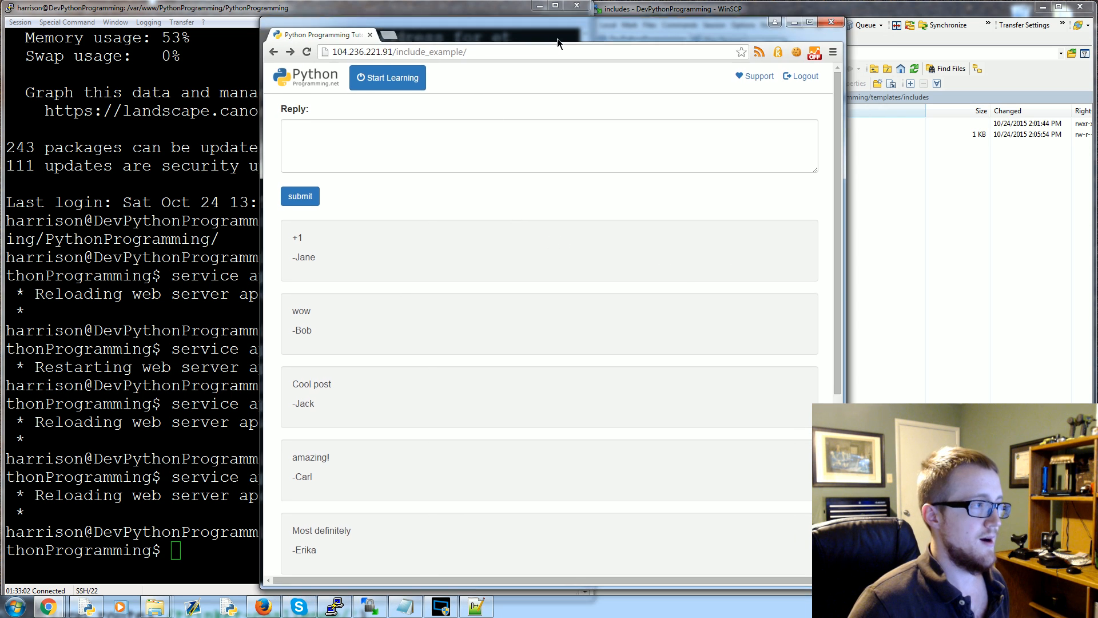
pyautogui.moveTo(587, 41); pyautogui.dragTo(414, 32)
pyautogui.click(802, 274)
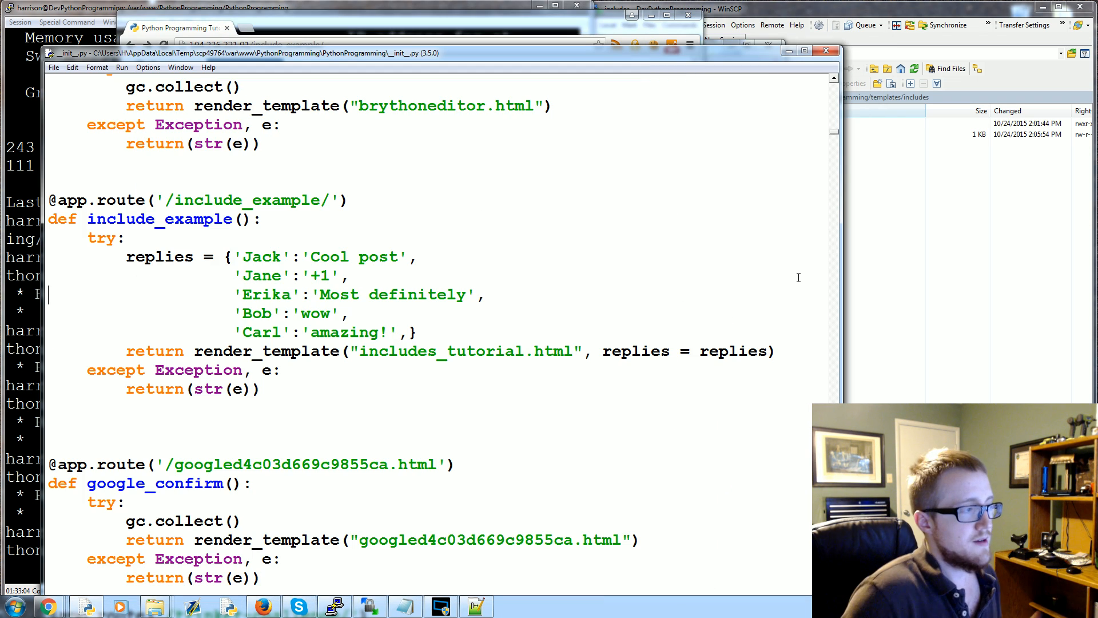